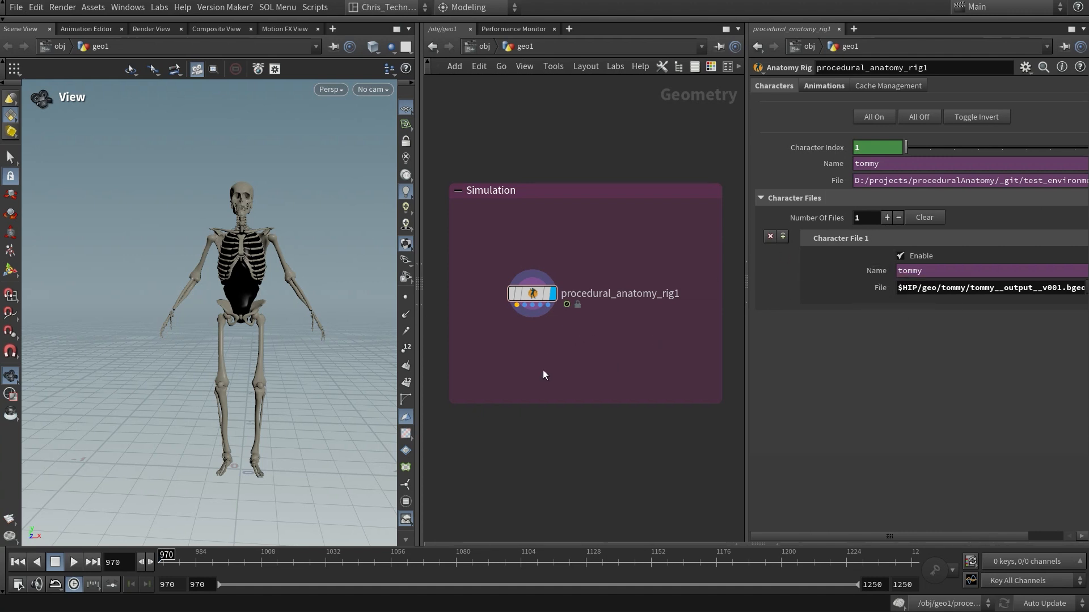
pyautogui.press('i')
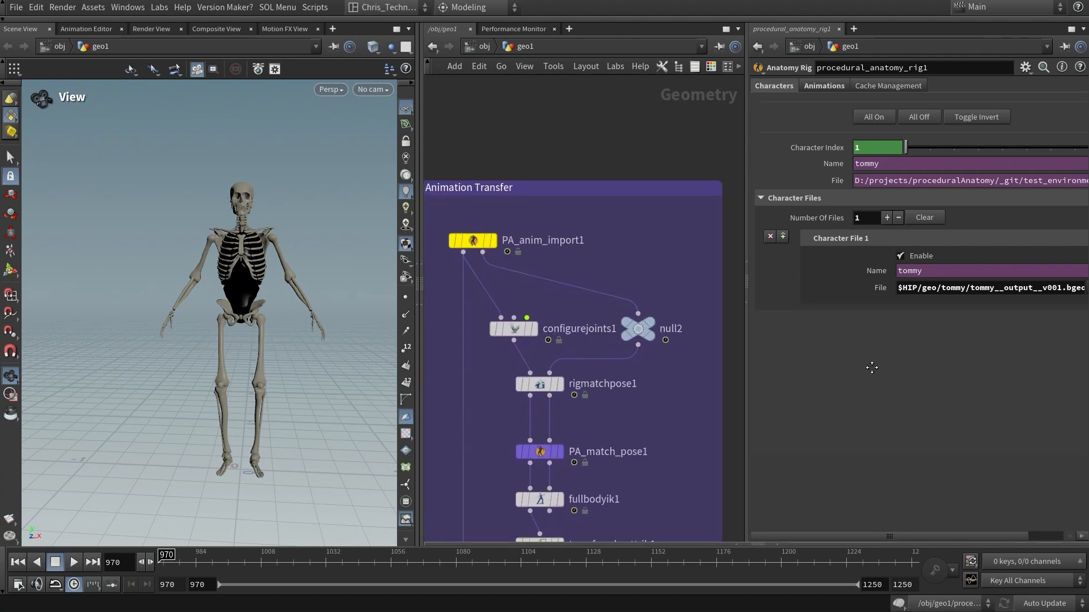
pyautogui.press('u')
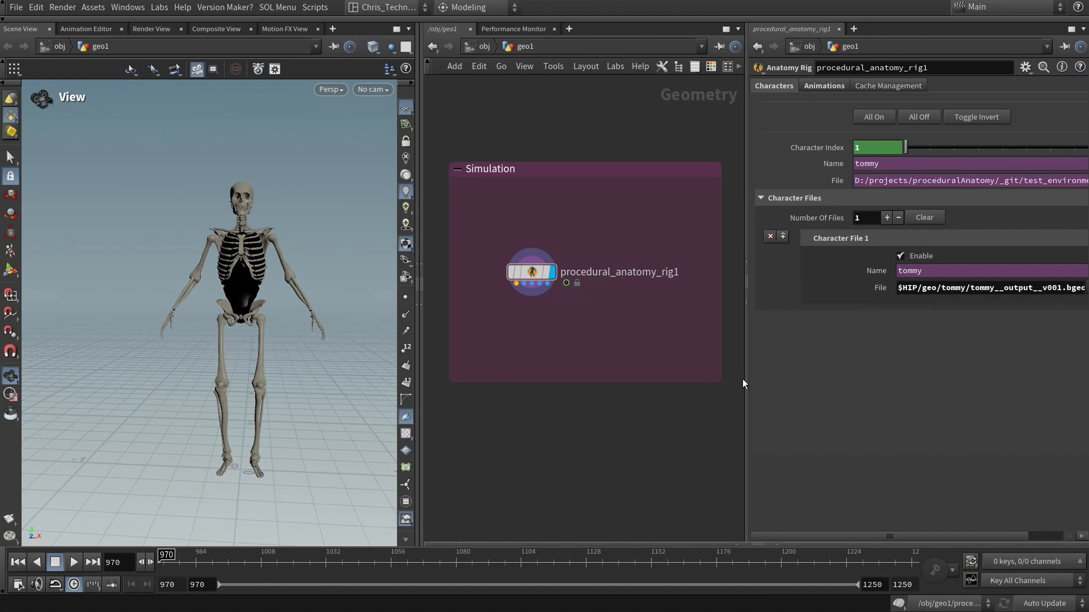
# Widen the parameter pane and examine the character and animation file settings of procedural_anatomy_rig1.
pyautogui.moveTo(746, 379); pyautogui.dragTo(699, 377)
pyautogui.click(937, 288)
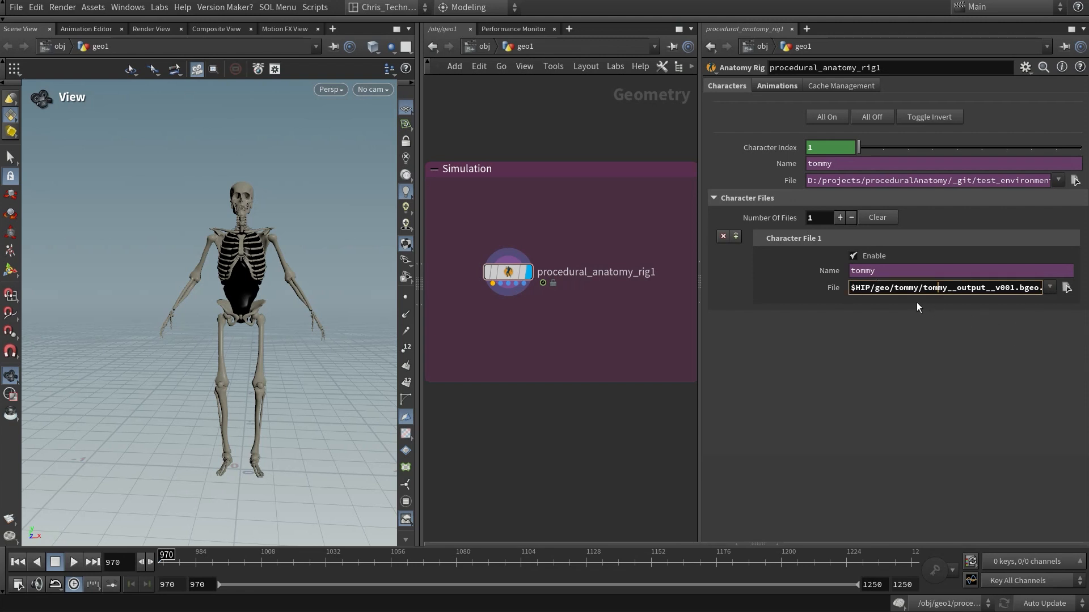
pyautogui.click(768, 86)
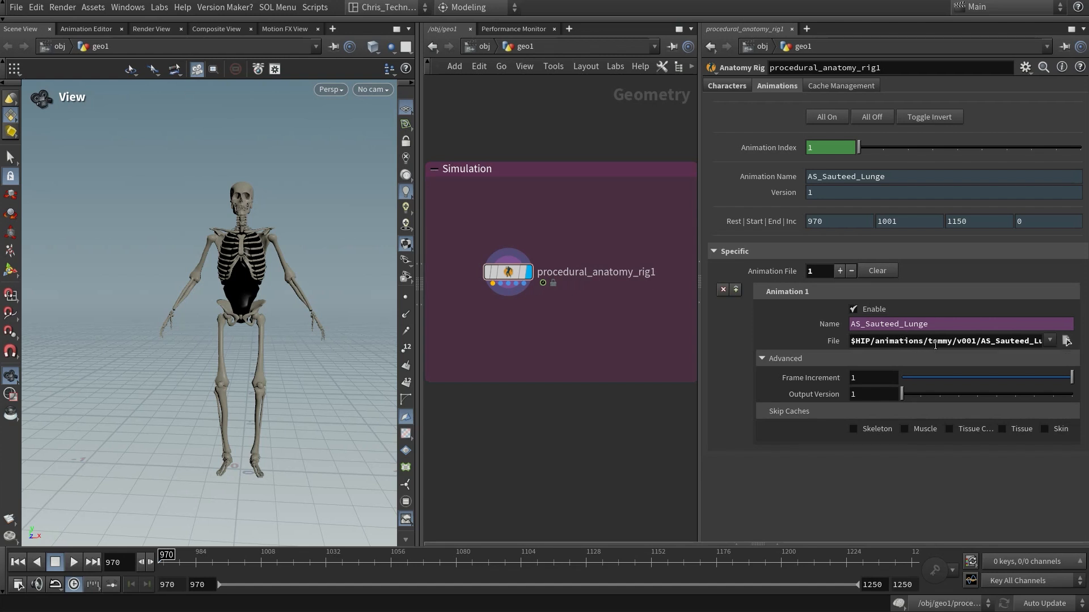
pyautogui.moveTo(927, 342); pyautogui.dragTo(996, 343)
pyautogui.click(996, 343)
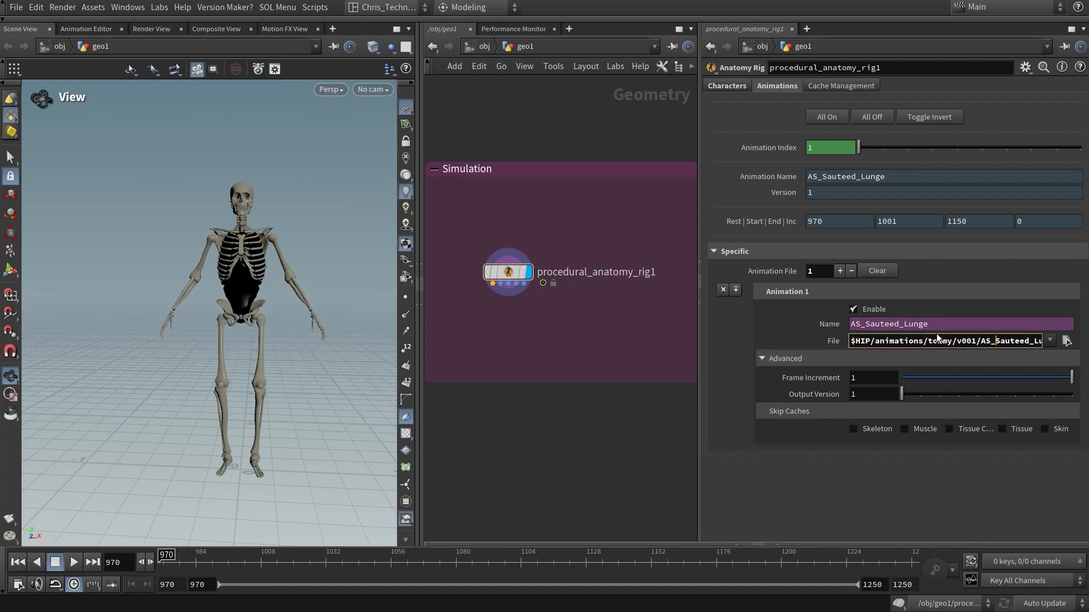
pyautogui.click(731, 87)
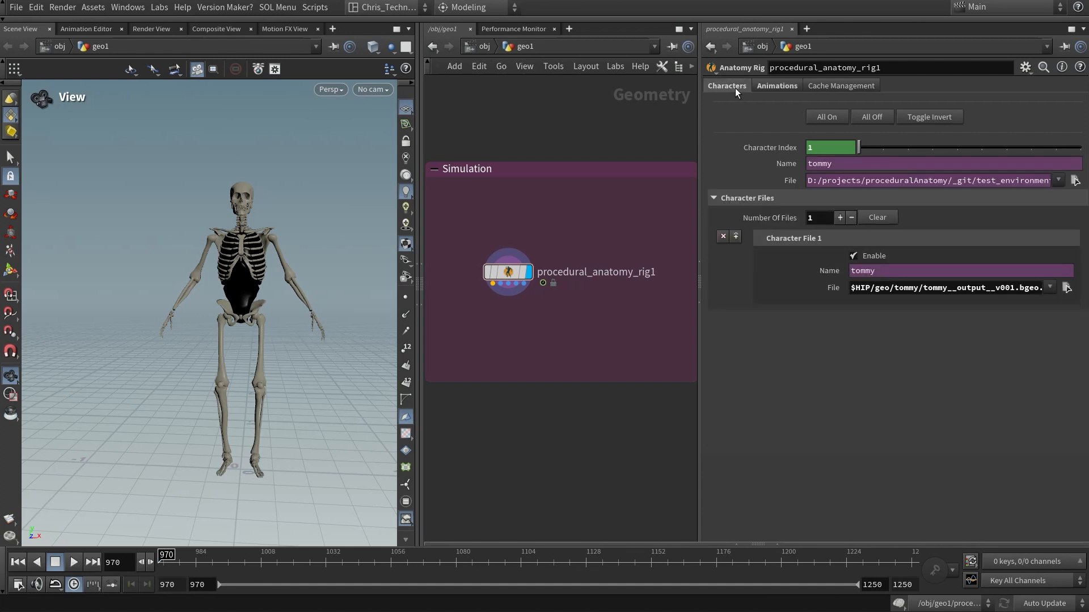
pyautogui.moveTo(773, 162); pyautogui.dragTo(831, 271)
pyautogui.click(831, 272)
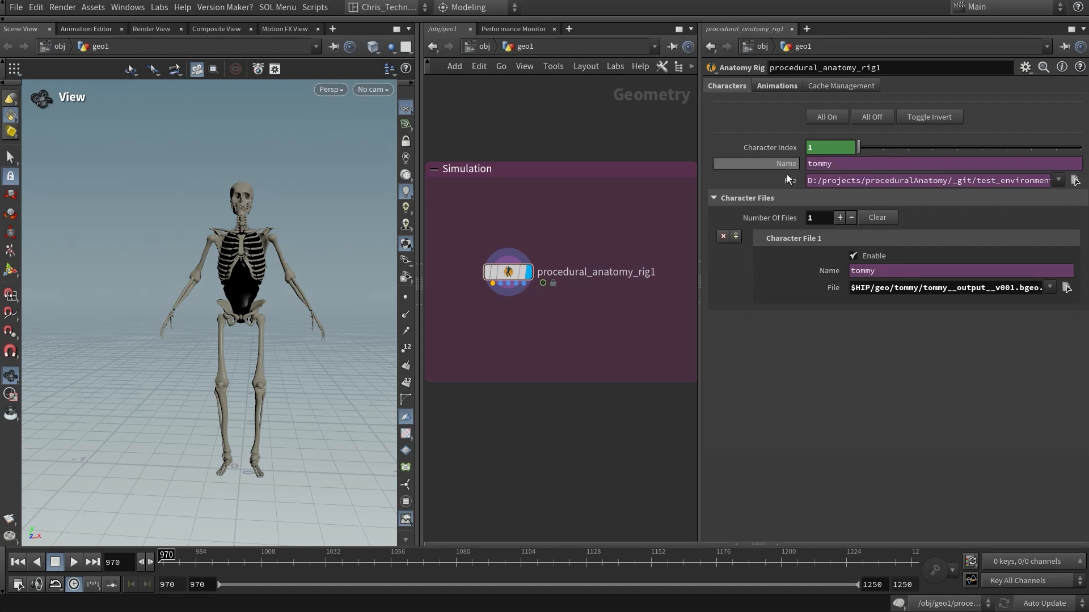
pyautogui.click(776, 85)
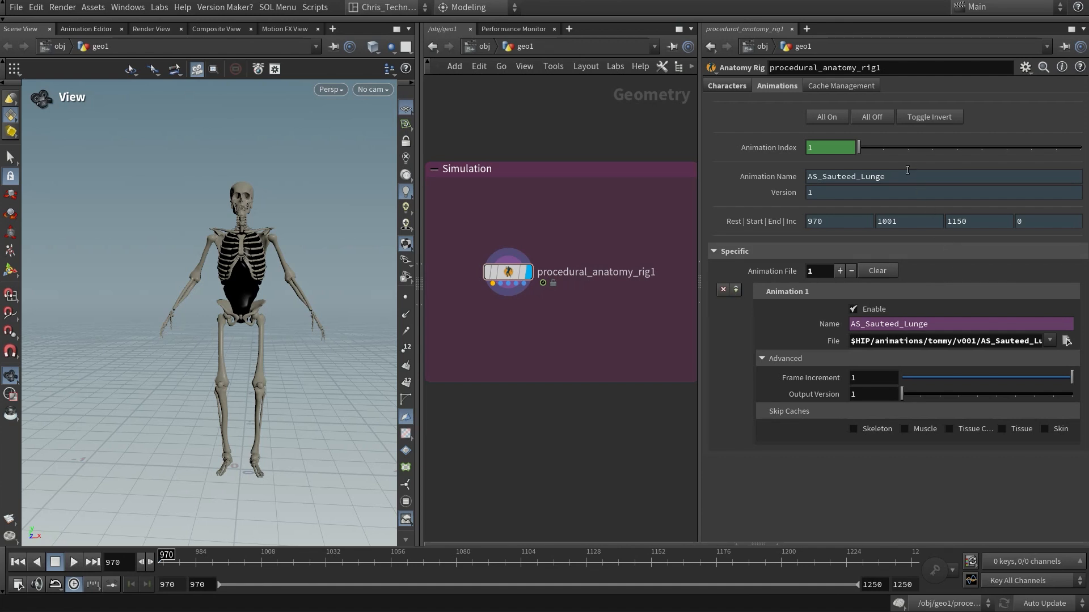
pyautogui.click(743, 91)
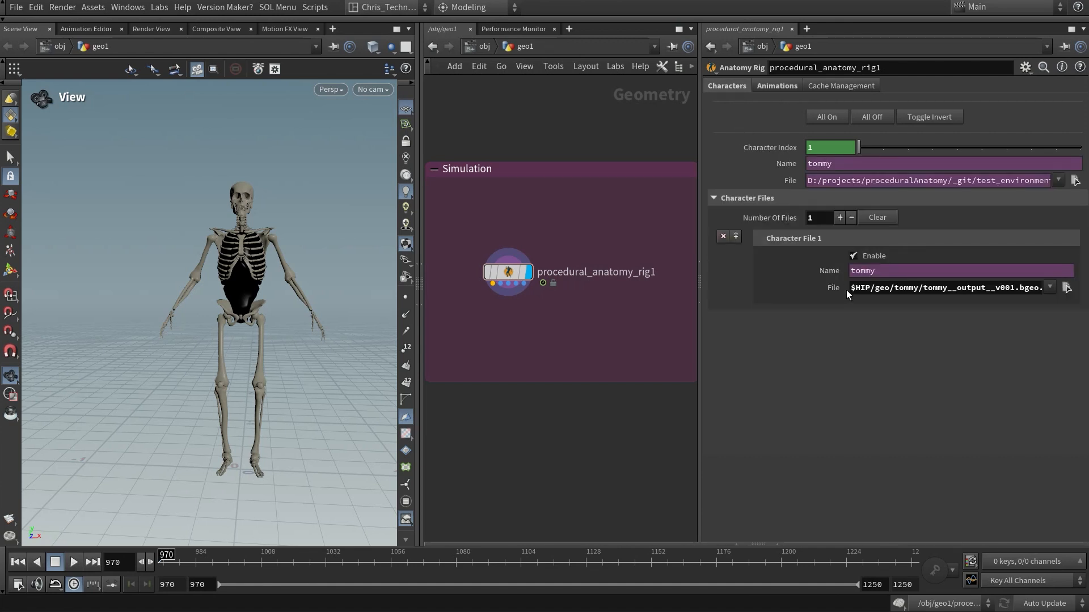
pyautogui.click(794, 89)
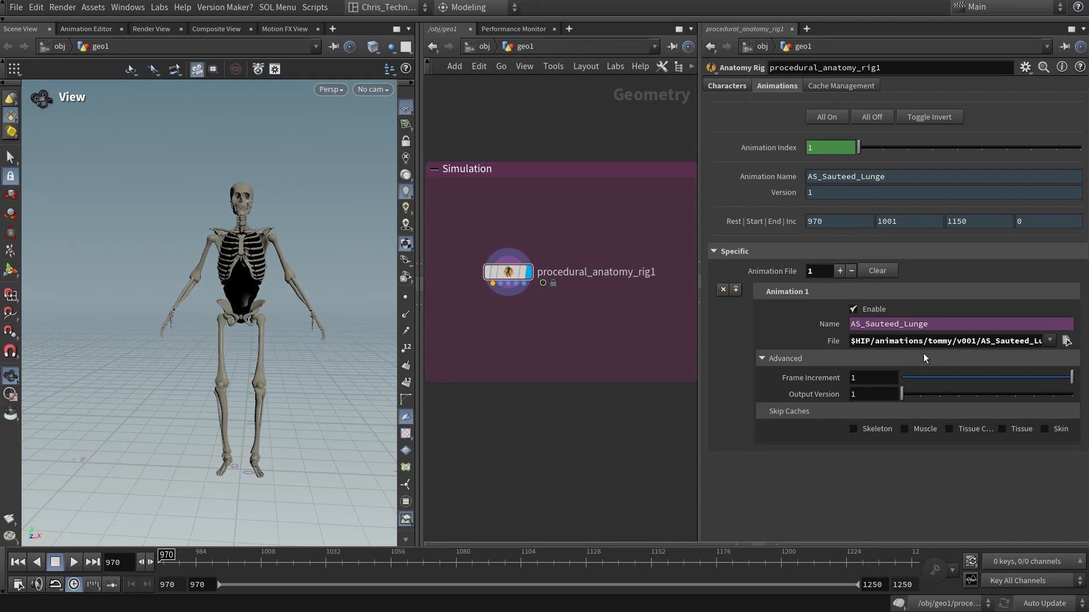
pyautogui.click(736, 85)
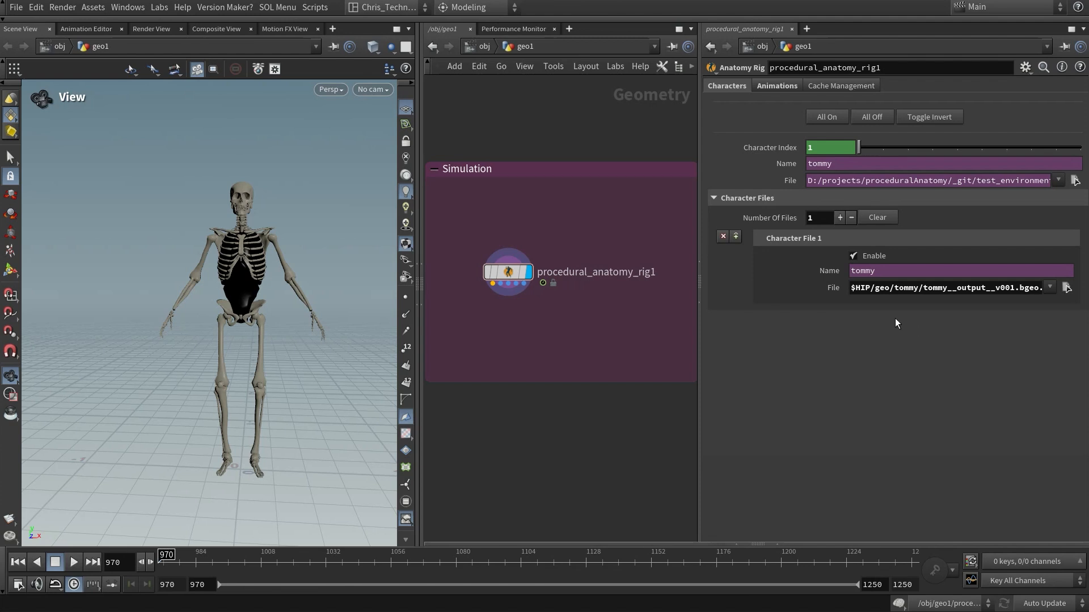
pyautogui.click(775, 85)
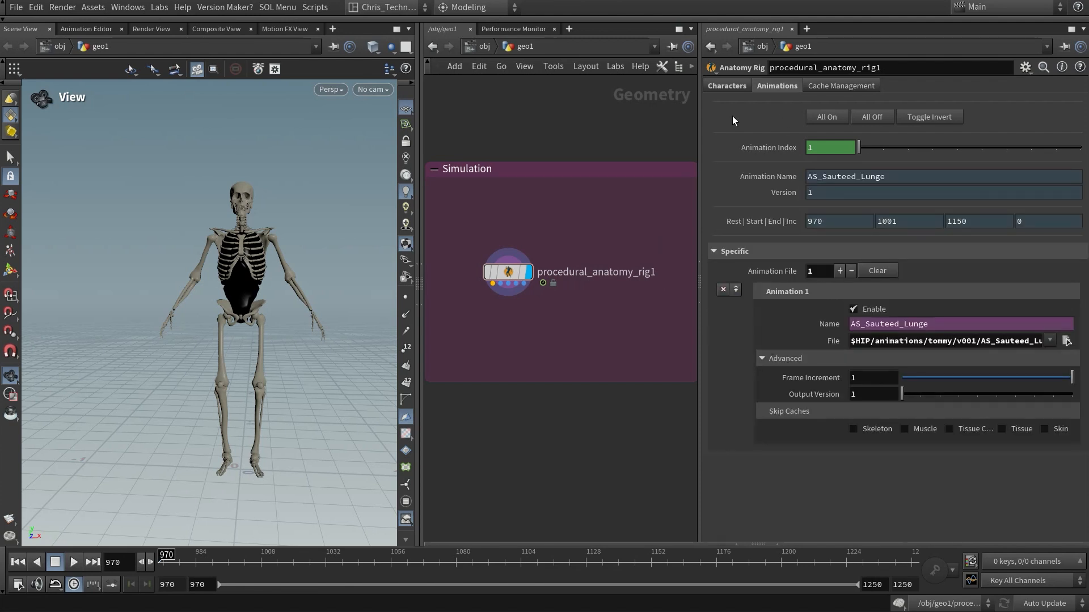
pyautogui.click(727, 85)
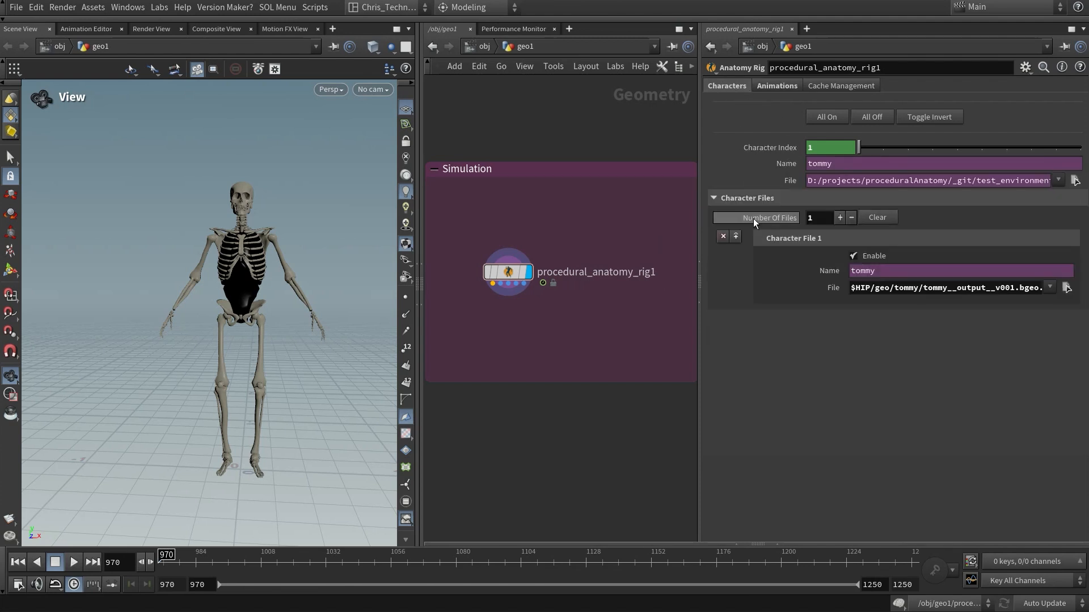
pyautogui.click(779, 85)
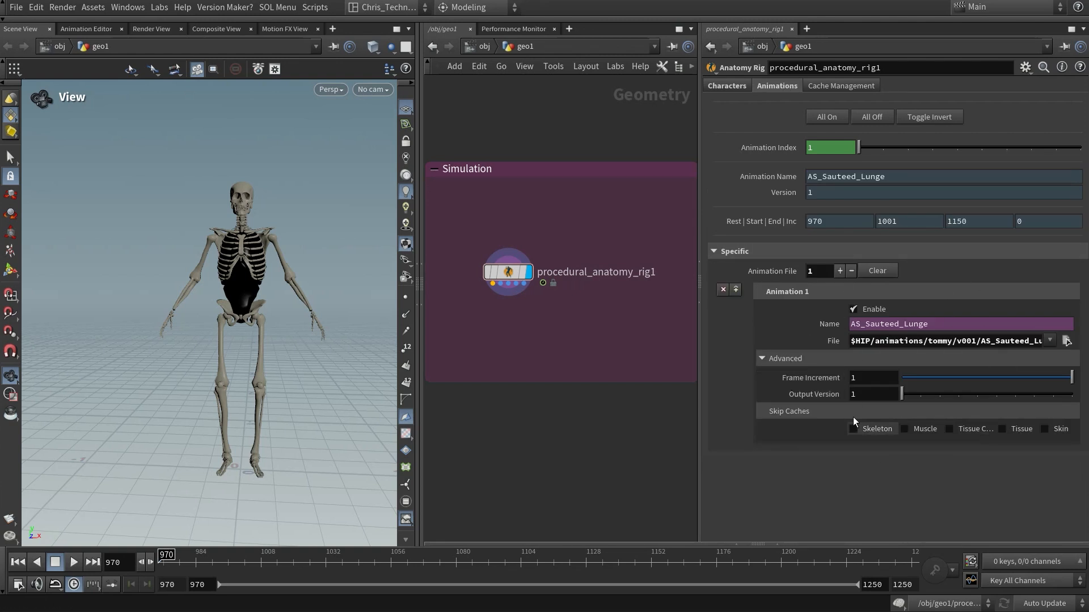
# Replace "tommy" in the Animation 1 file path with the backticked expression `ch("name")`.
pyautogui.moveTo(927, 341); pyautogui.dragTo(953, 341)
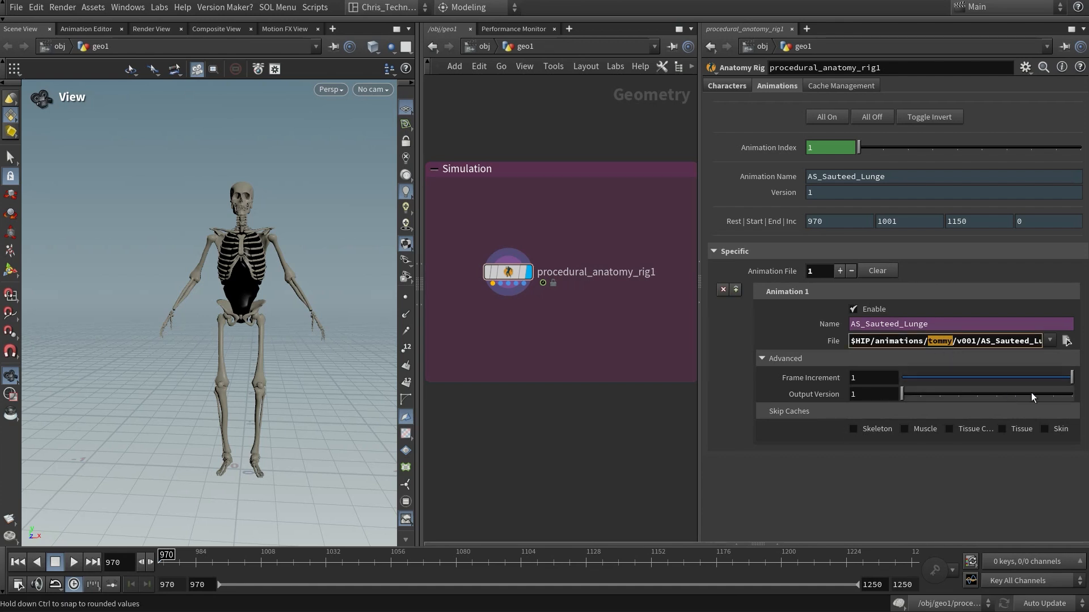
pyautogui.write('``')
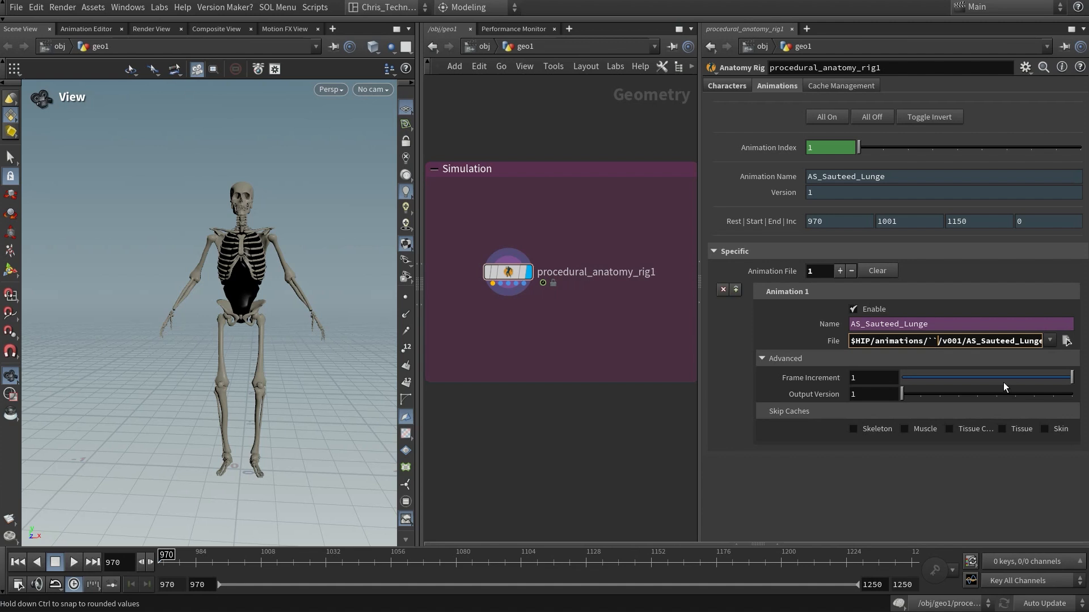
pyautogui.write('ch("name")')
pyautogui.moveTo(933, 343); pyautogui.dragTo(928, 343)
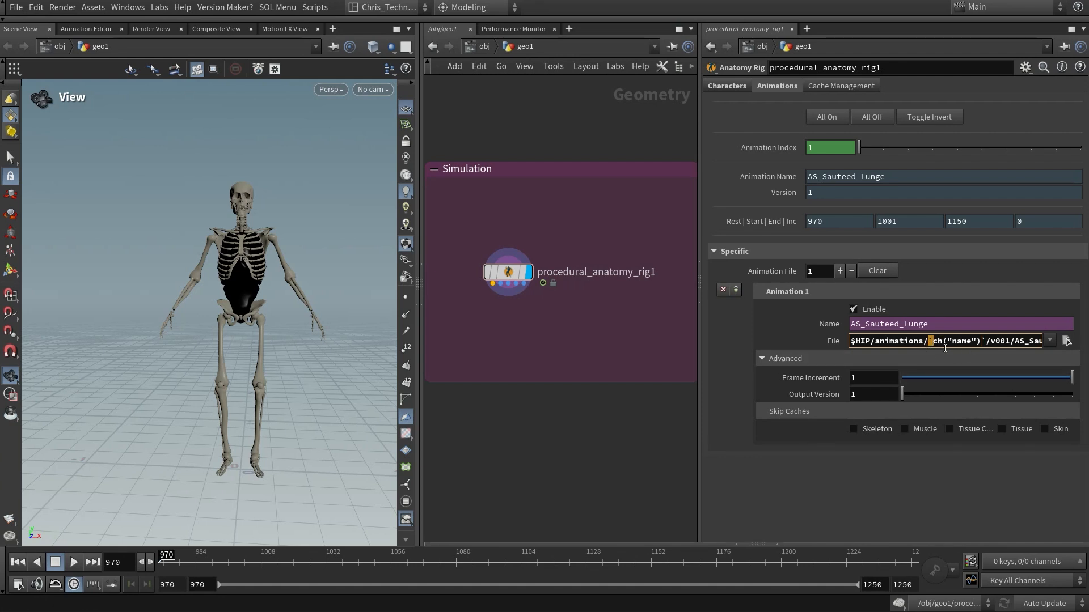
pyautogui.click(986, 343)
pyautogui.press('Return')
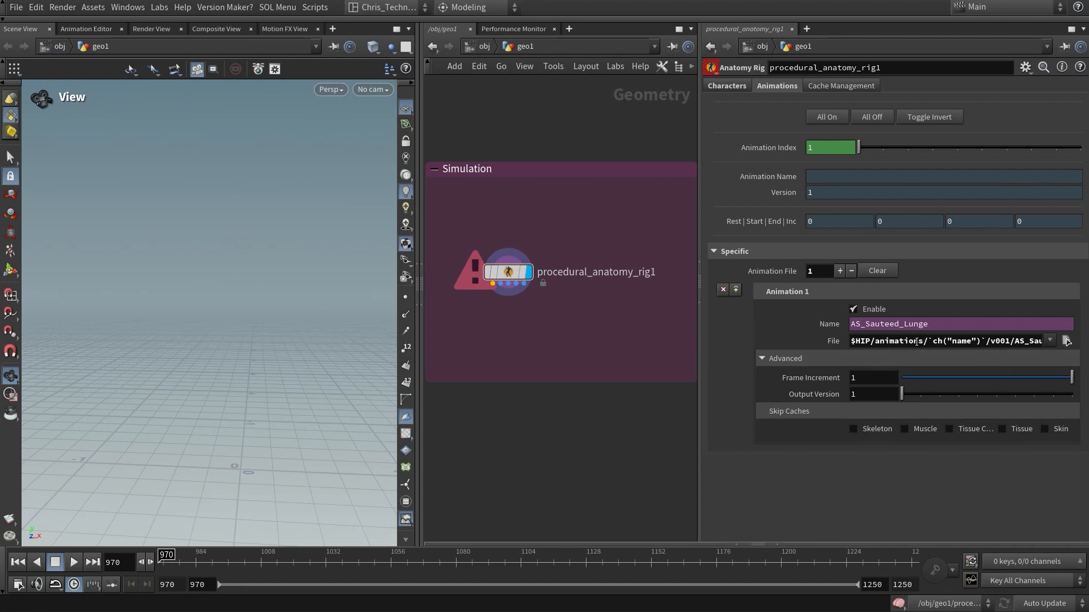
# Correct the expression in the Animation 1 file path to the string channel reference `chs("name")`.
pyautogui.click(734, 87)
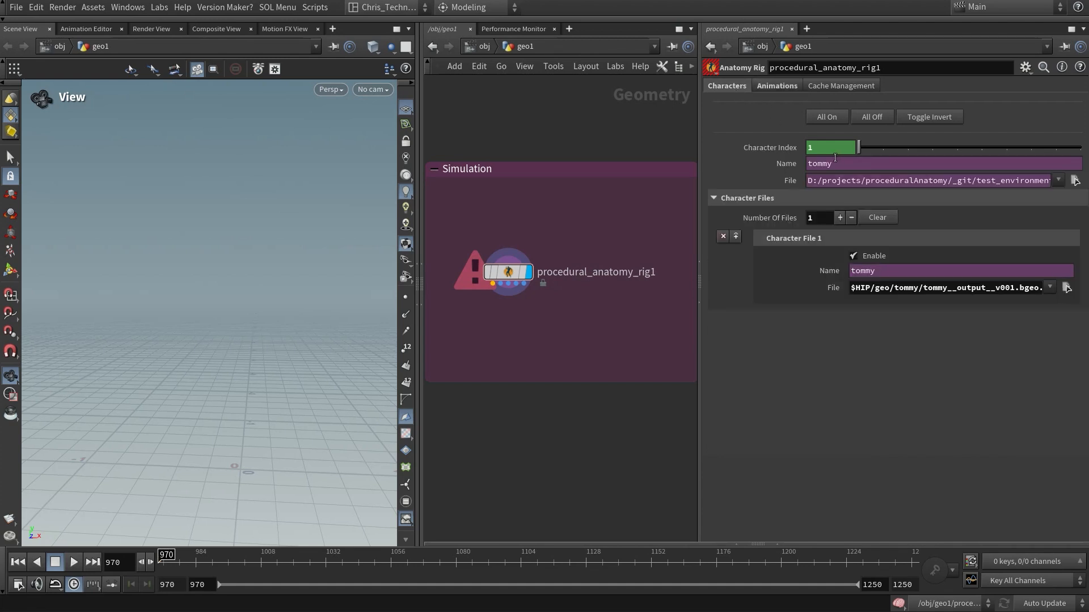
pyautogui.click(784, 84)
pyautogui.click(944, 341)
pyautogui.write('s')
pyautogui.press('Return')
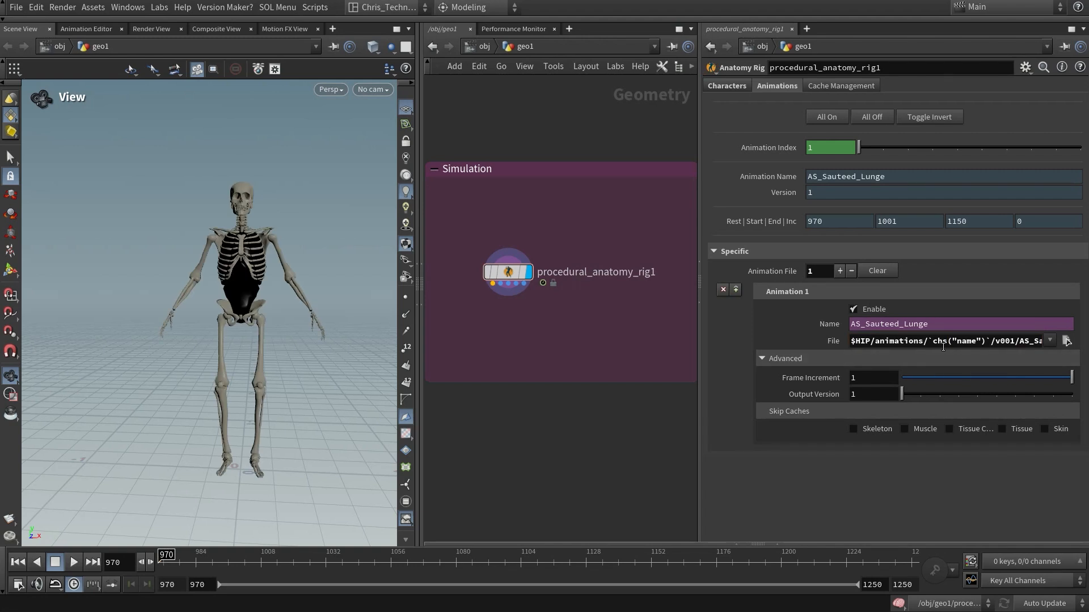
pyautogui.click(942, 342)
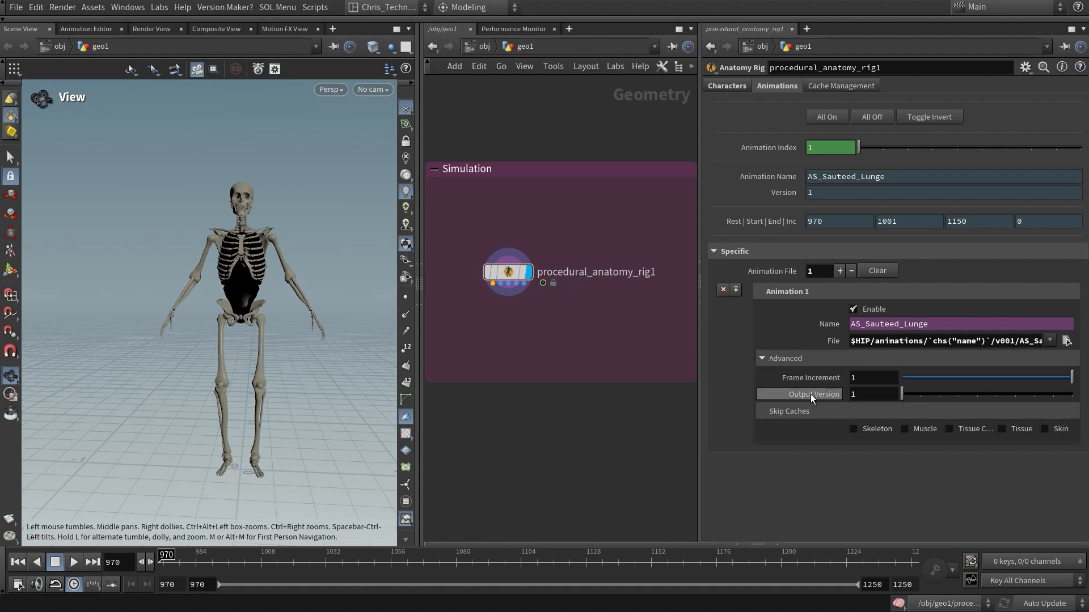
# Try output version 2 for Animation 1 and return it to 1.
pyautogui.click(918, 395)
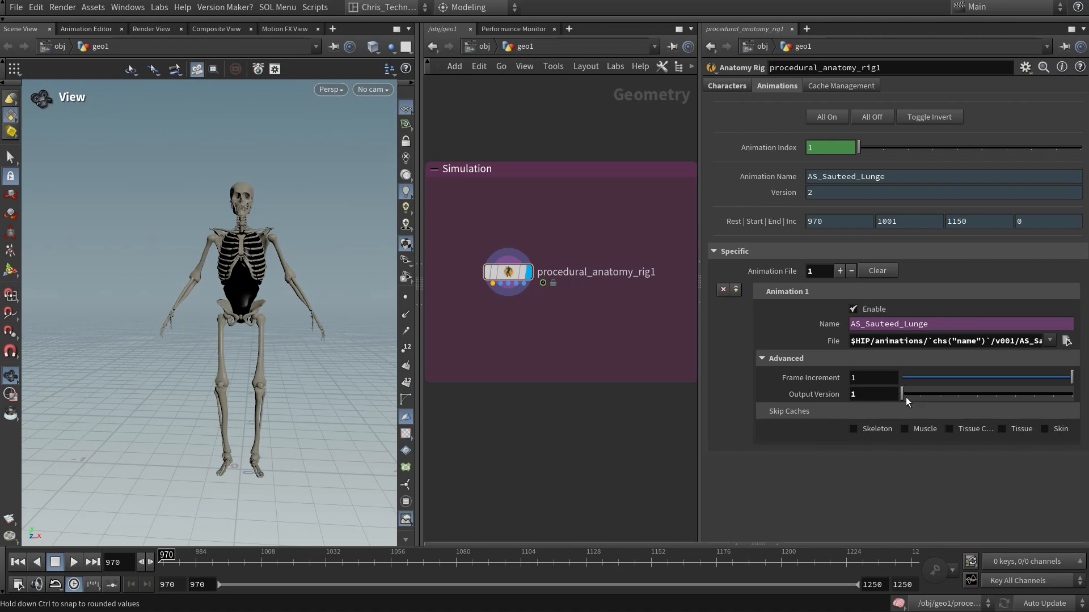
pyautogui.moveTo(919, 396); pyautogui.dragTo(898, 392)
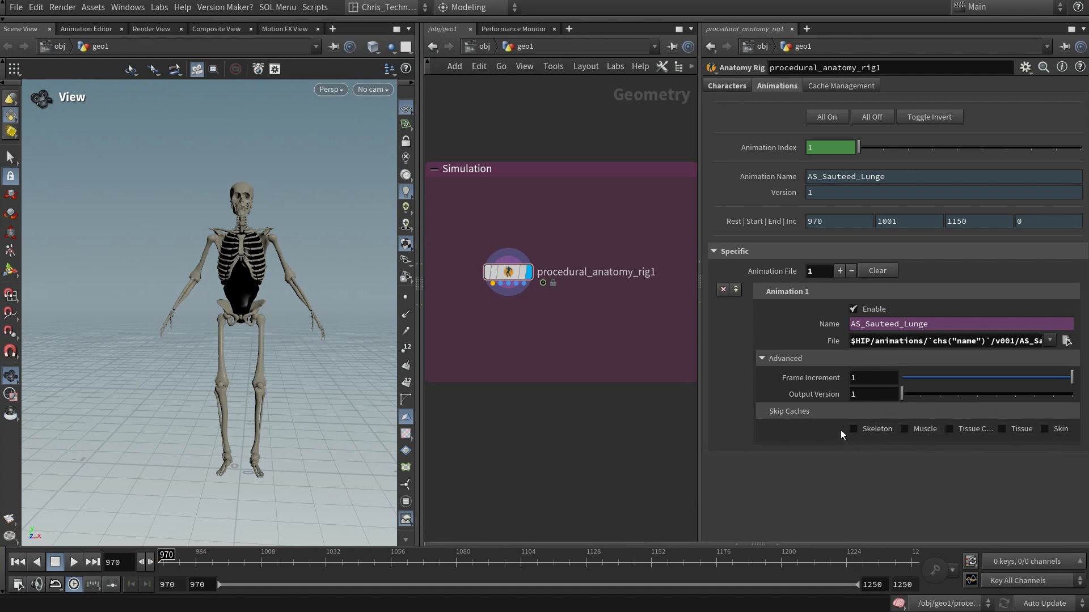
# Allow editing of the contents of procedural_anatomy_rig1 and enter its internal network.
pyautogui.moveTo(541, 343); pyautogui.dragTo(557, 360, button='middle')
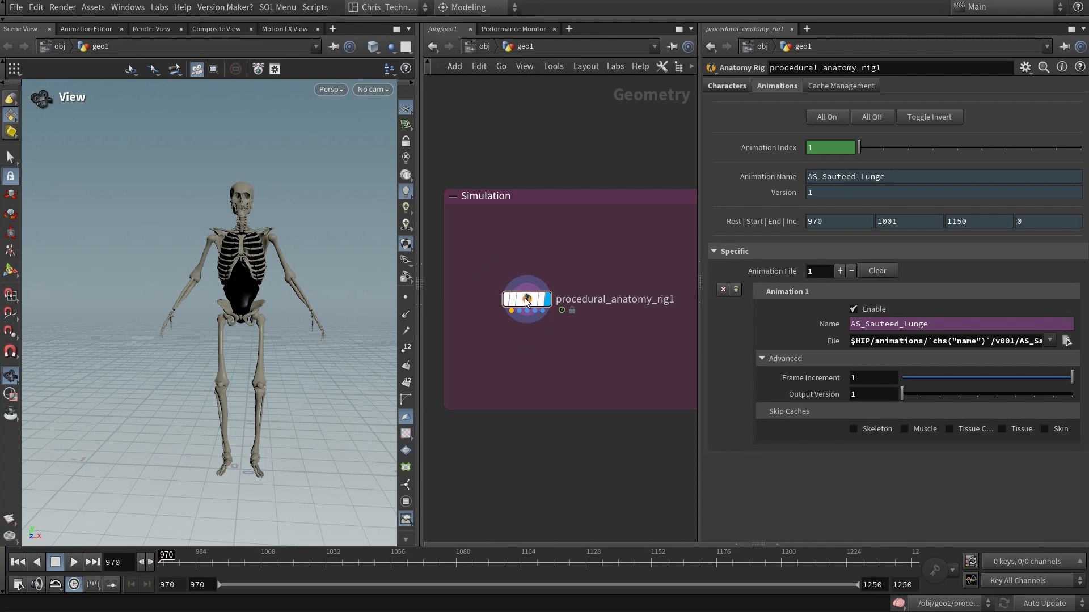
pyautogui.moveTo(527, 301)
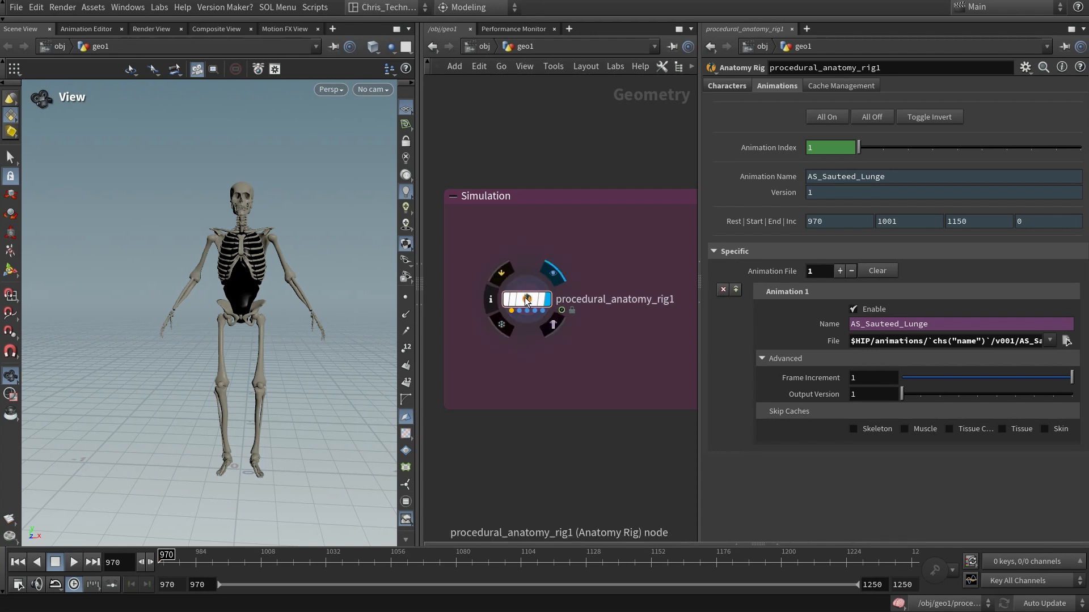
pyautogui.rightClick(526, 300)
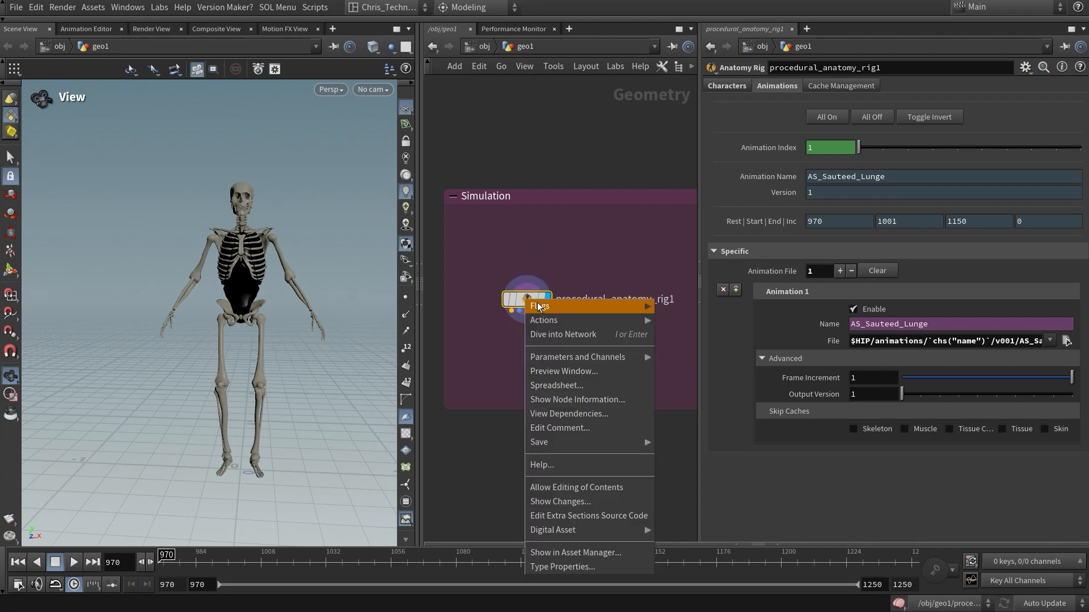
pyautogui.click(600, 488)
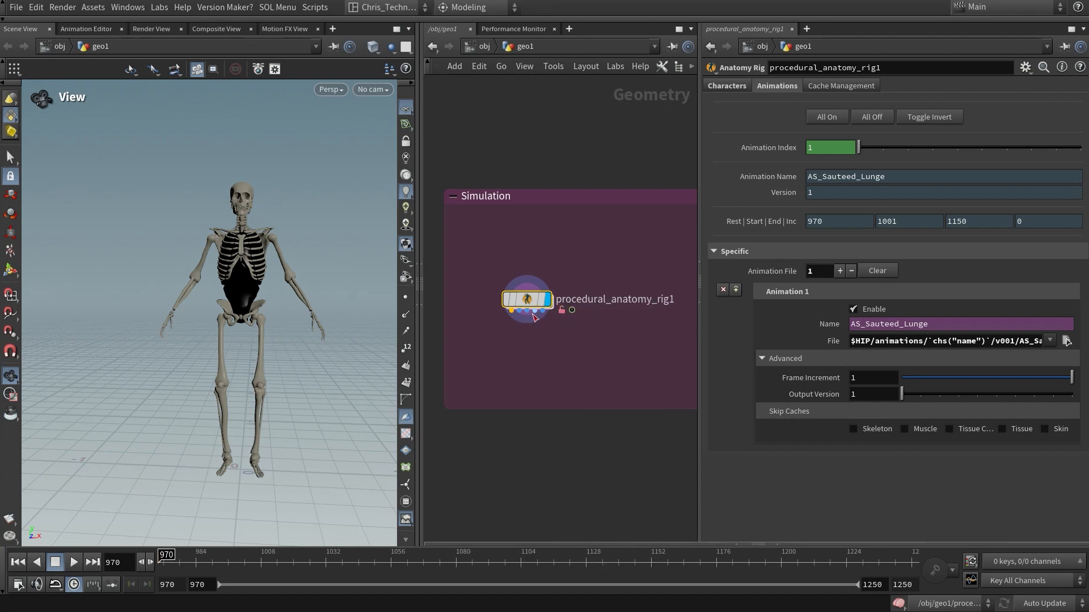
pyautogui.moveTo(580, 319); pyautogui.dragTo(564, 323, button='middle')
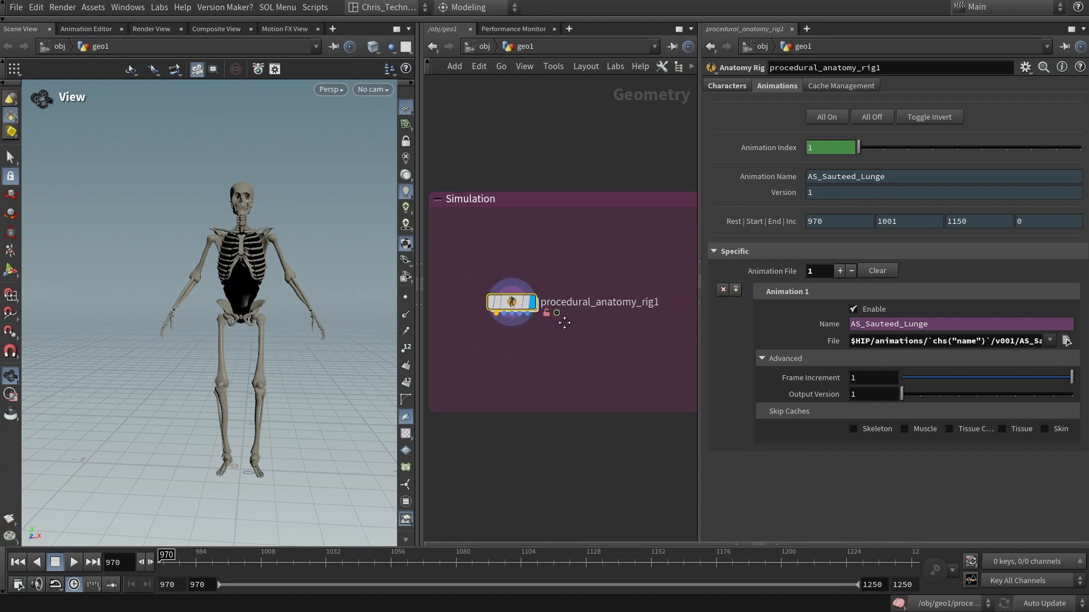
pyautogui.doubleClick(499, 300)
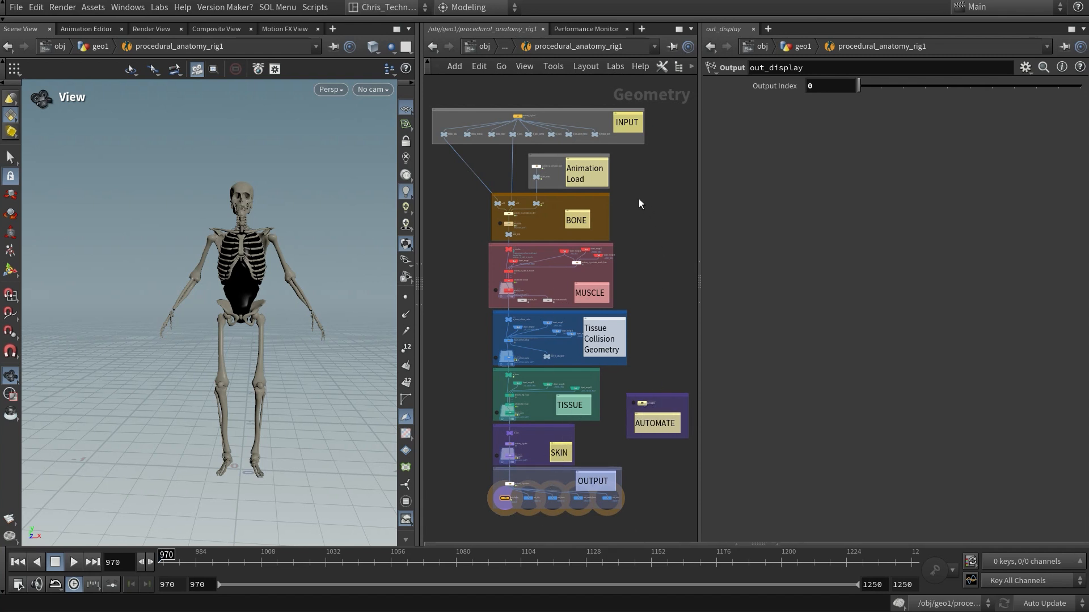
# Maximize the network editor and examine the INPUT, Animation Load and BONE sections of the rig network.
pyautogui.scroll(10, 638, 203)
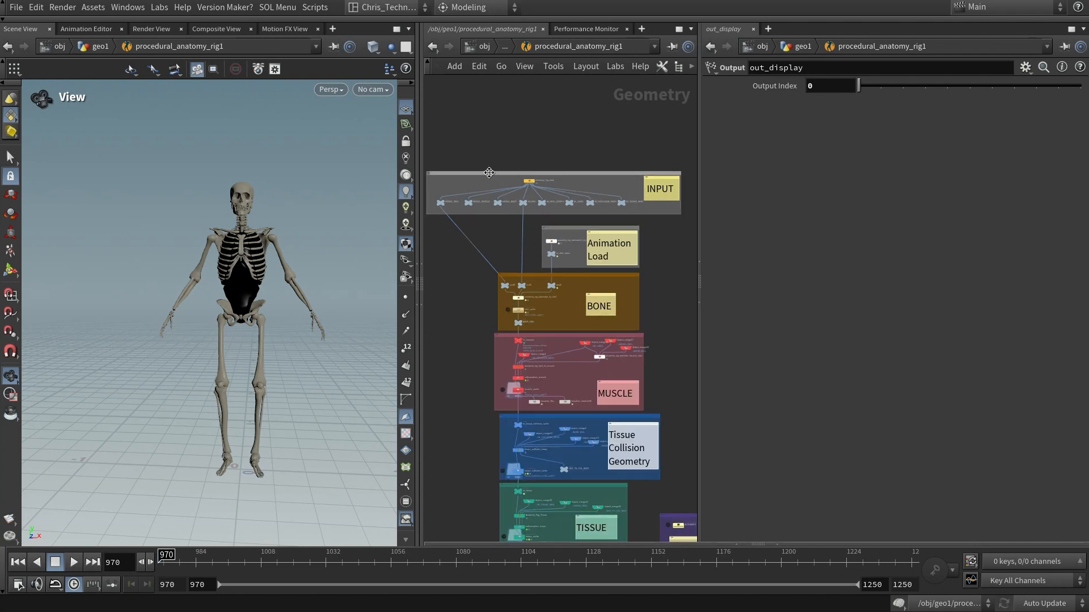
pyautogui.moveTo(532, 220); pyautogui.dragTo(458, 214, button='middle')
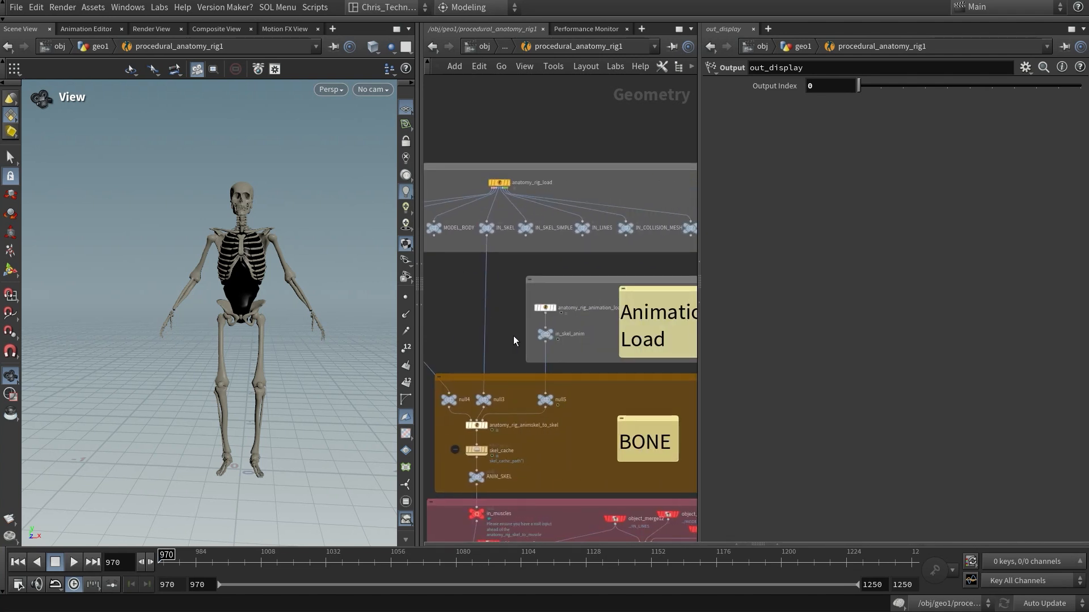
pyautogui.moveTo(512, 335); pyautogui.dragTo(454, 300, button='middle')
pyautogui.hotkey('ctrl', 'b')
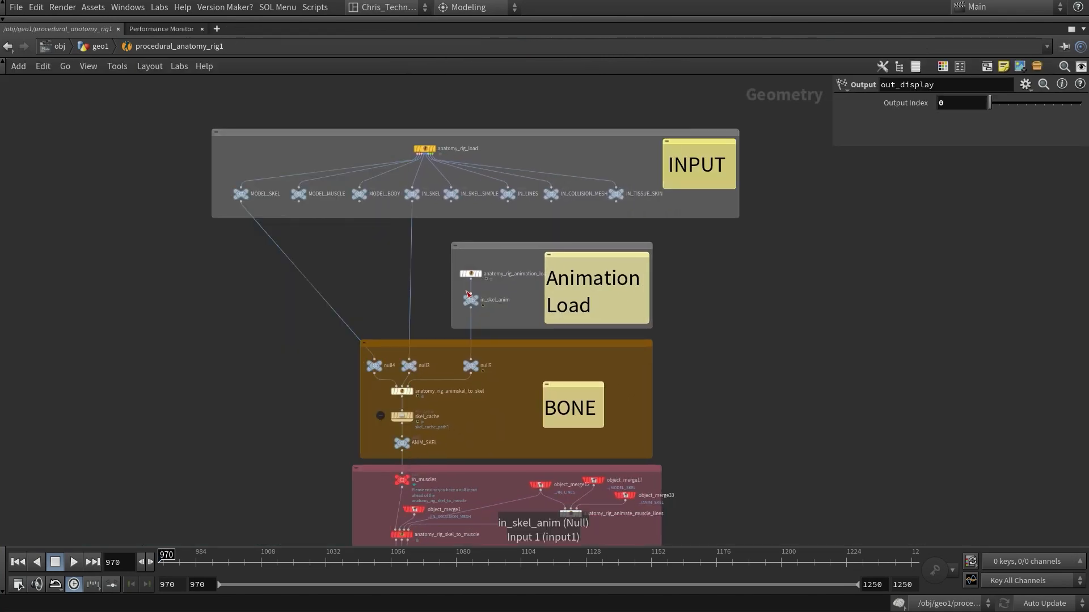
pyautogui.scroll(4, 413, 304)
pyautogui.moveTo(413, 304); pyautogui.dragTo(441, 340, button='middle')
pyautogui.moveTo(441, 340); pyautogui.dragTo(438, 373)
pyautogui.scroll(2, 438, 372)
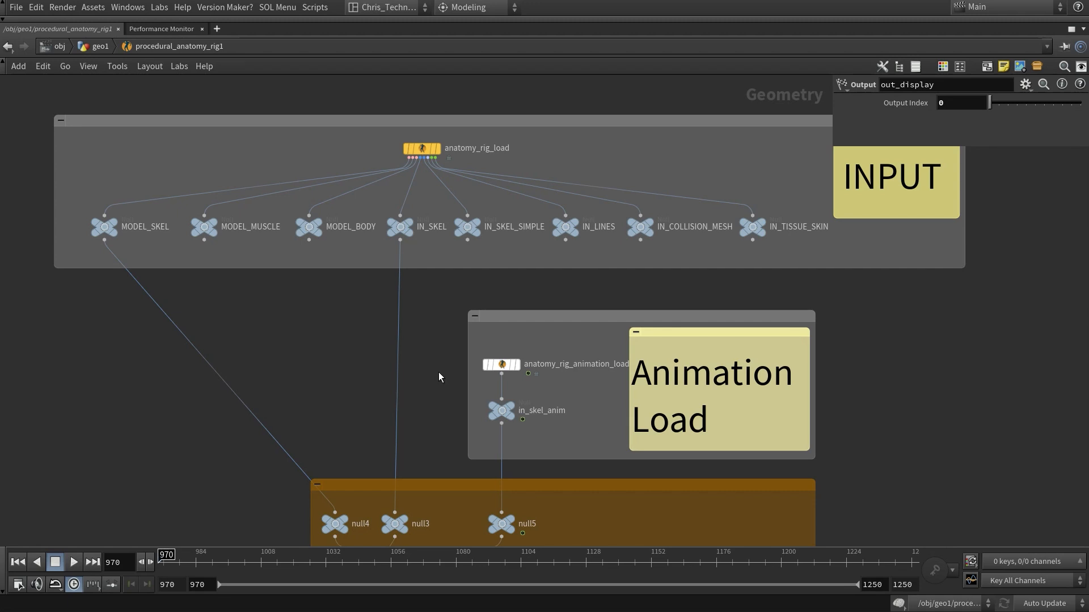
pyautogui.moveTo(437, 372); pyautogui.dragTo(442, 431, button='middle')
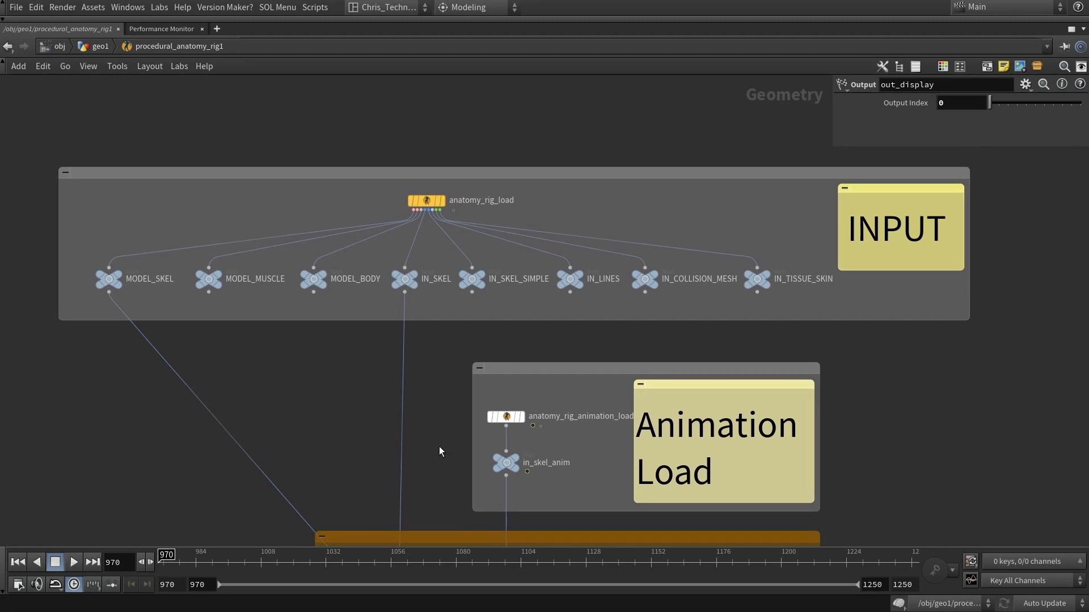
pyautogui.moveTo(622, 479); pyautogui.dragTo(631, 340, button='middle')
pyautogui.moveTo(879, 456); pyautogui.dragTo(884, 333, button='middle')
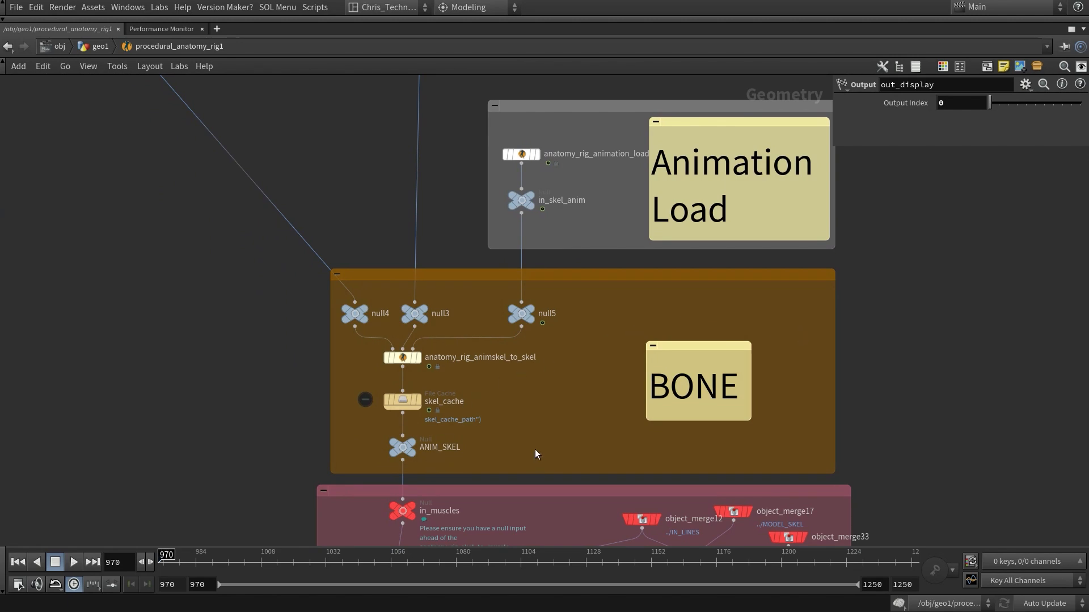
# Examine the MUSCLE, Tissue Collision Geometry, TISSUE, SKIN, OUTPUT and AUTOMATE sections of the rig network.
pyautogui.moveTo(526, 461); pyautogui.dragTo(518, 323, button='middle')
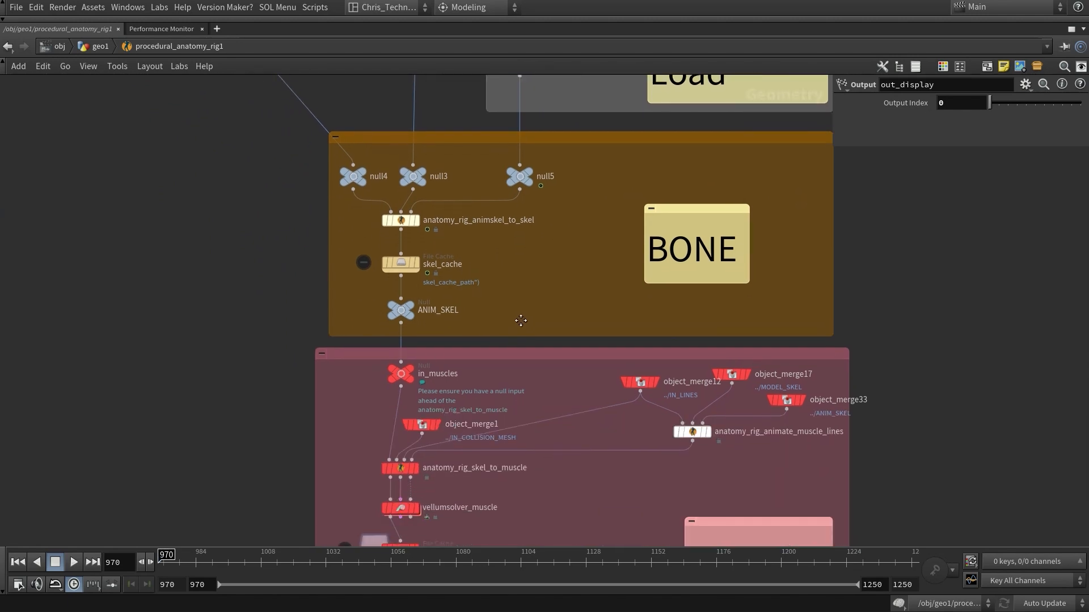
pyautogui.moveTo(451, 416); pyautogui.dragTo(422, 279, button='middle')
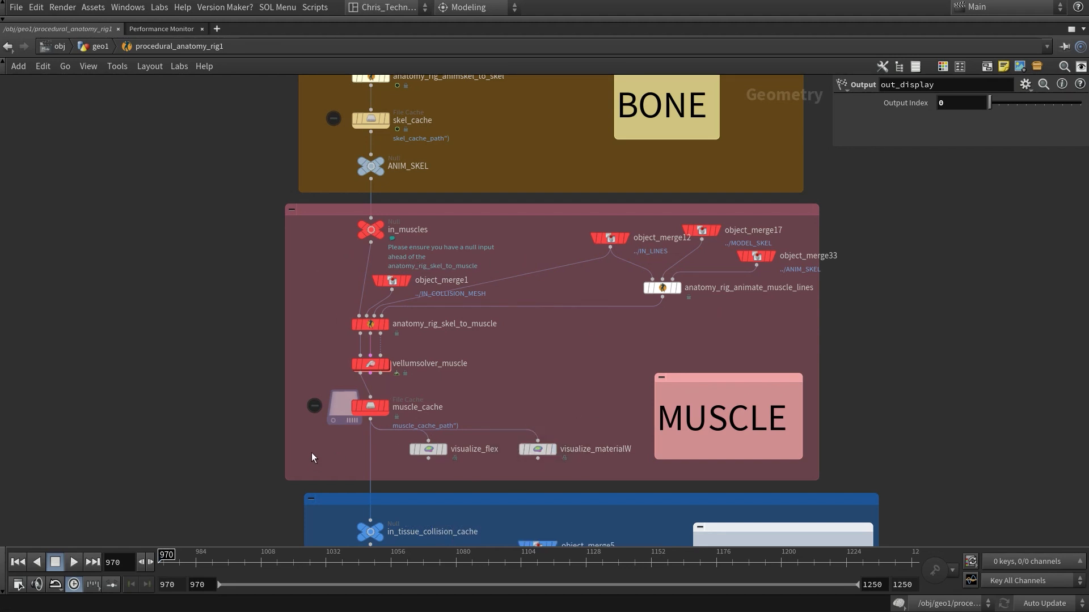
pyautogui.moveTo(311, 458); pyautogui.dragTo(276, 175, button='middle')
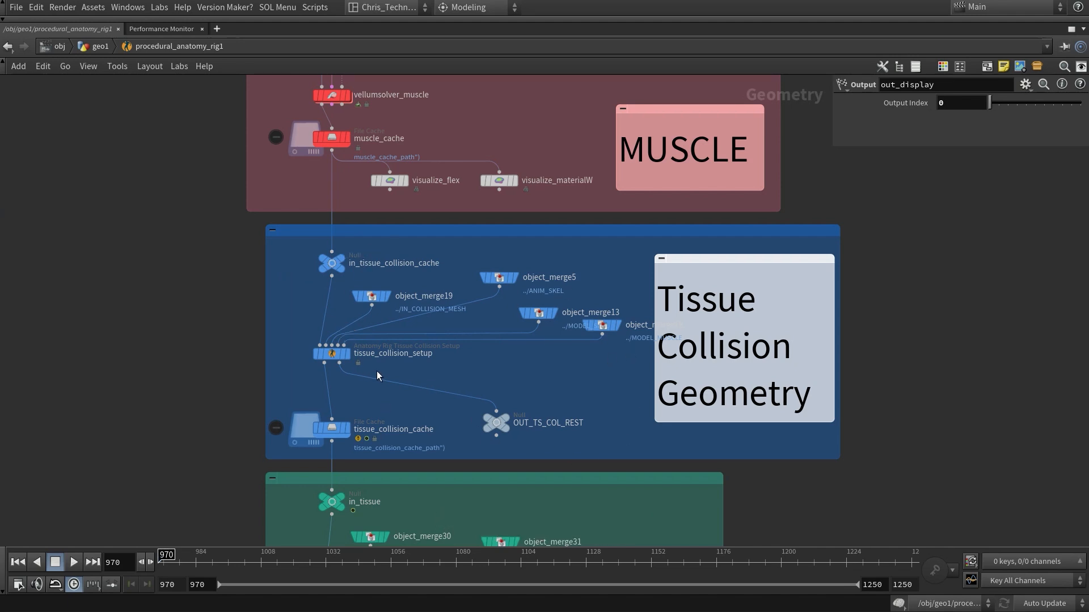
pyautogui.moveTo(378, 400); pyautogui.dragTo(374, 287, button='middle')
pyautogui.moveTo(425, 369); pyautogui.dragTo(425, 263, button='middle')
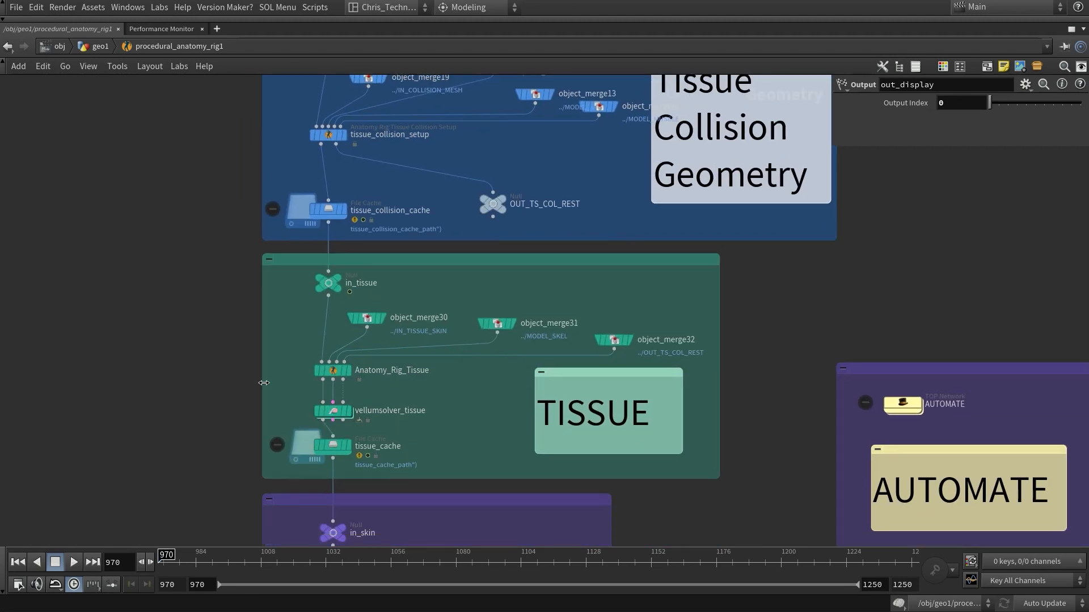
pyautogui.moveTo(474, 496); pyautogui.dragTo(411, 352, button='middle')
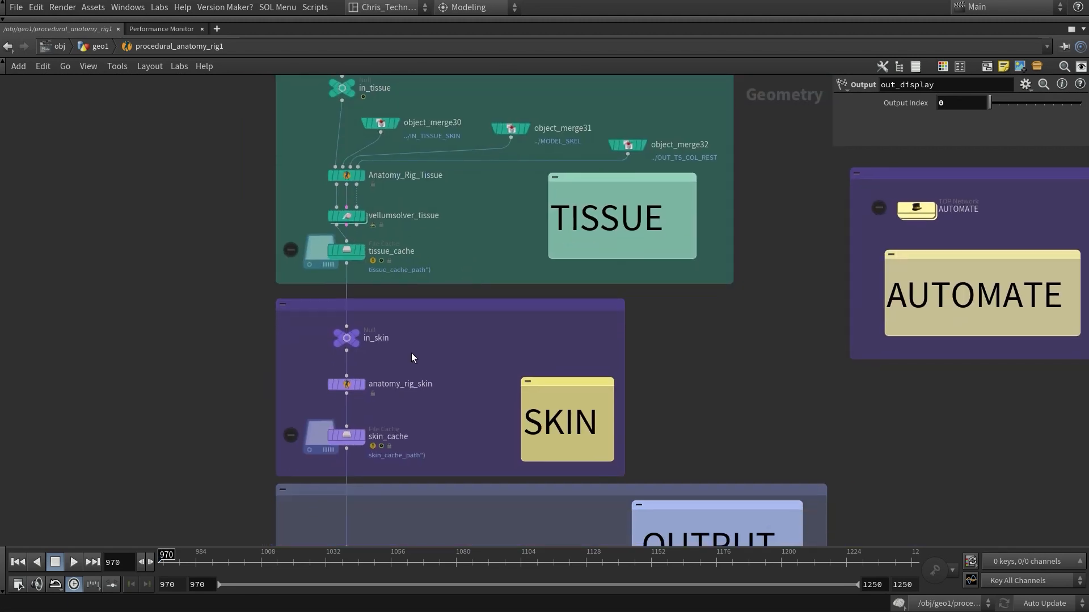
pyautogui.moveTo(461, 462); pyautogui.dragTo(442, 369, button='middle')
pyautogui.scroll(-3, 435, 370)
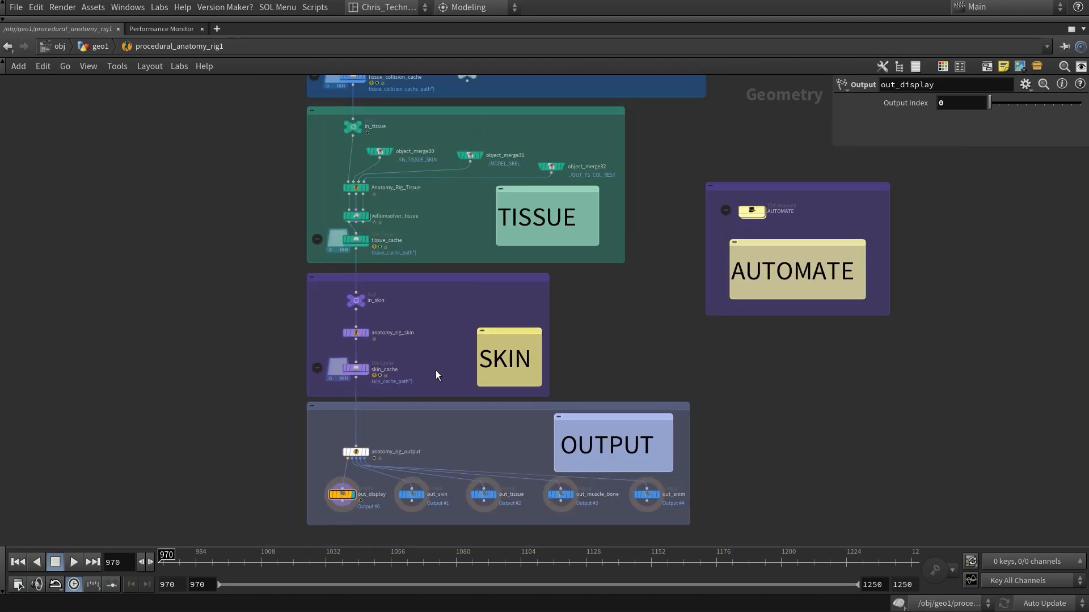
pyautogui.scroll(2, 375, 498)
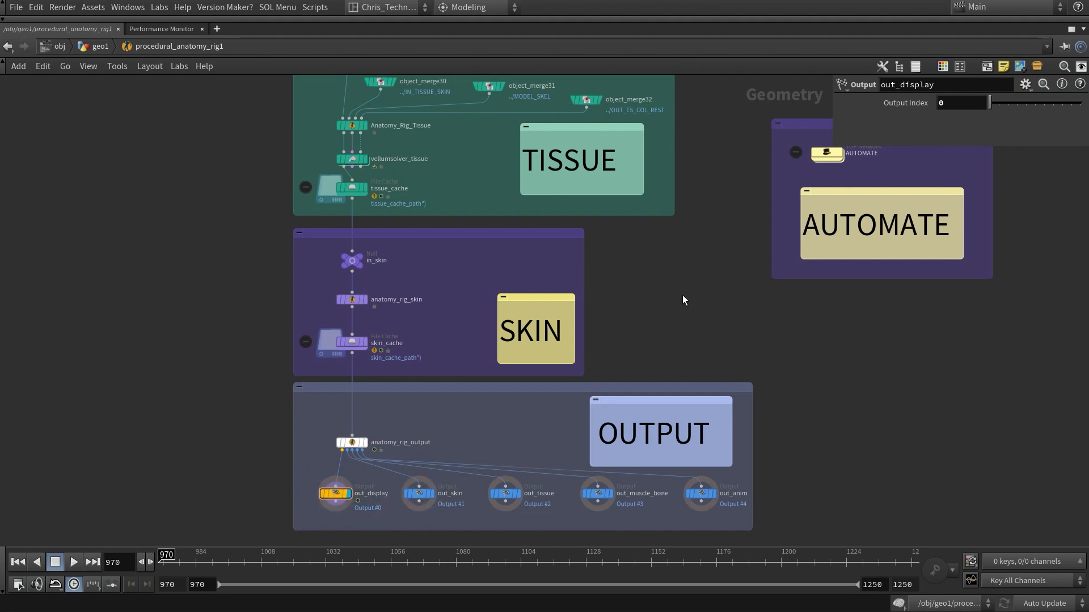
pyautogui.scroll(-6, 681, 295)
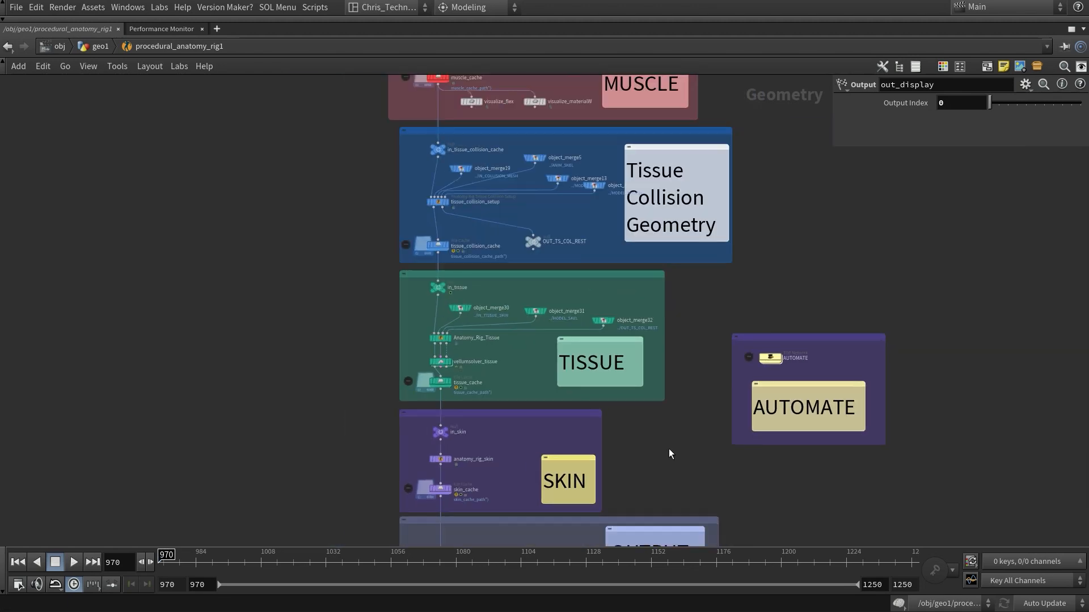
pyautogui.moveTo(674, 439); pyautogui.dragTo(586, 467, button='middle')
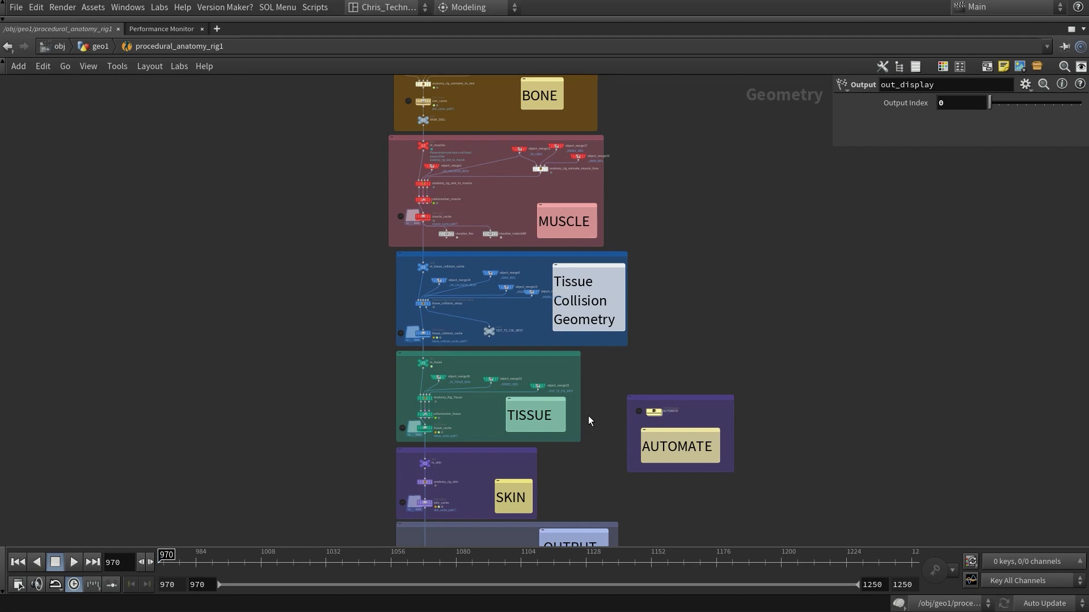
pyautogui.scroll(-3, 589, 420)
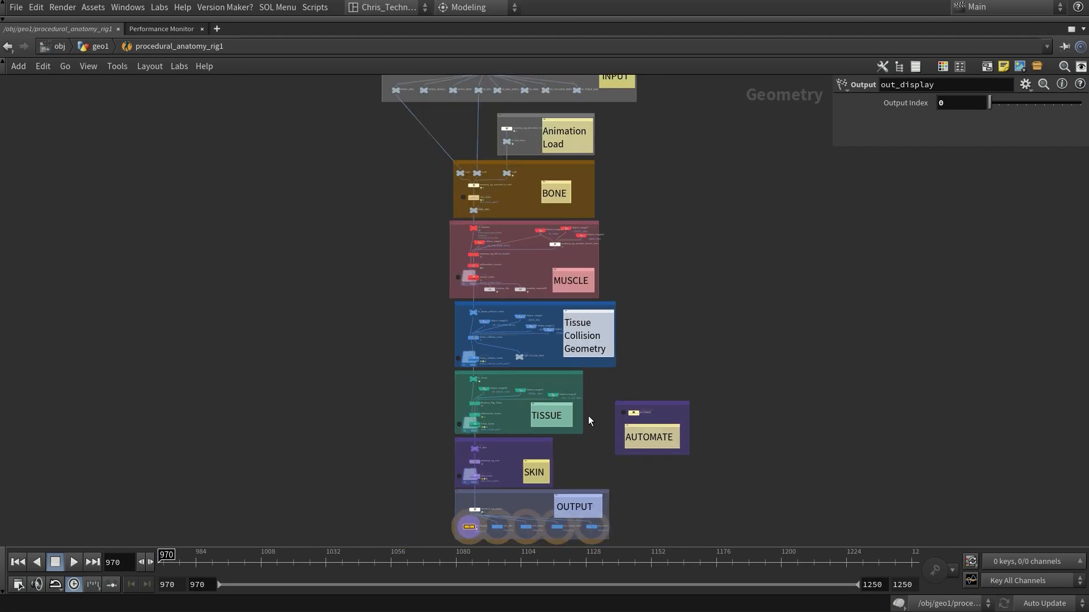
# Restore the multi-pane layout and widen the network editor at the expense of the viewport.
pyautogui.hotkey('ctrl', 'b')
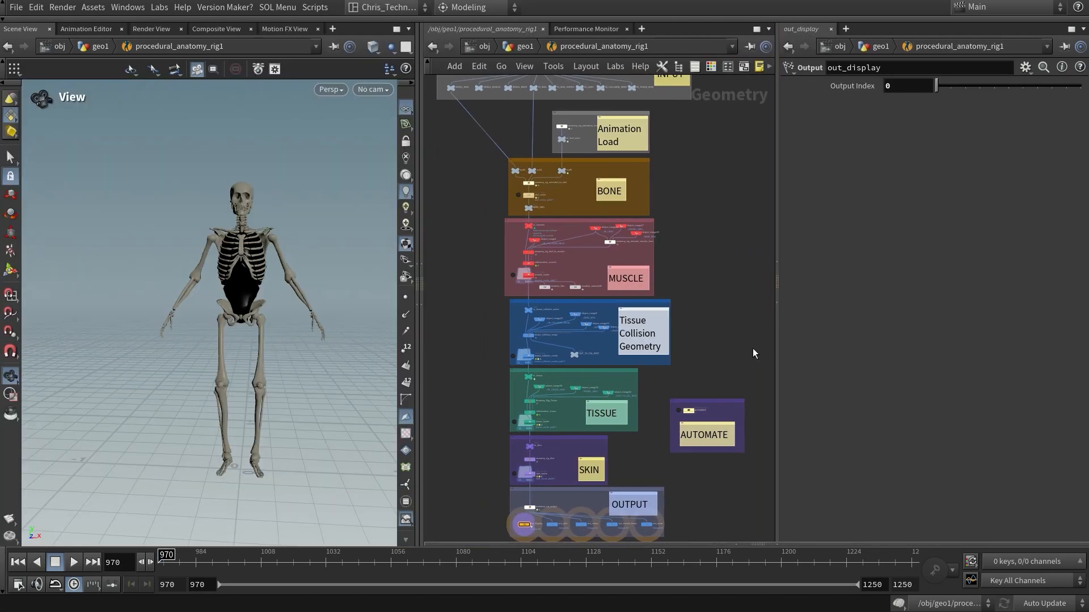
pyautogui.moveTo(421, 386); pyautogui.dragTo(374, 388)
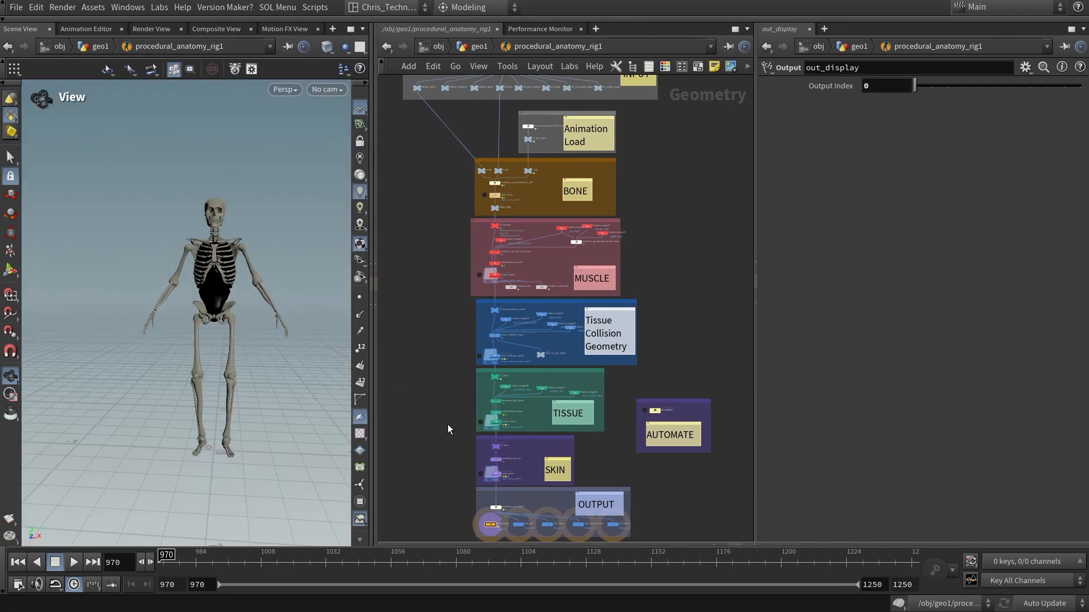
pyautogui.moveTo(450, 345); pyautogui.dragTo(427, 499, button='middle')
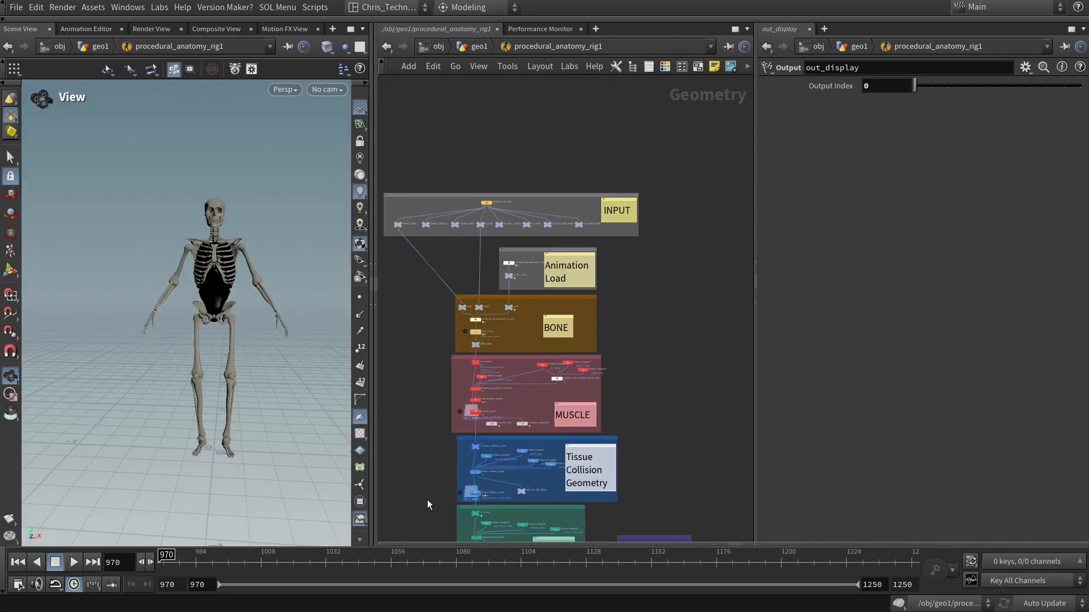
# Undo the accidental resize of the BONE network box and select the skel_cache node.
pyautogui.scroll(4, 437, 333)
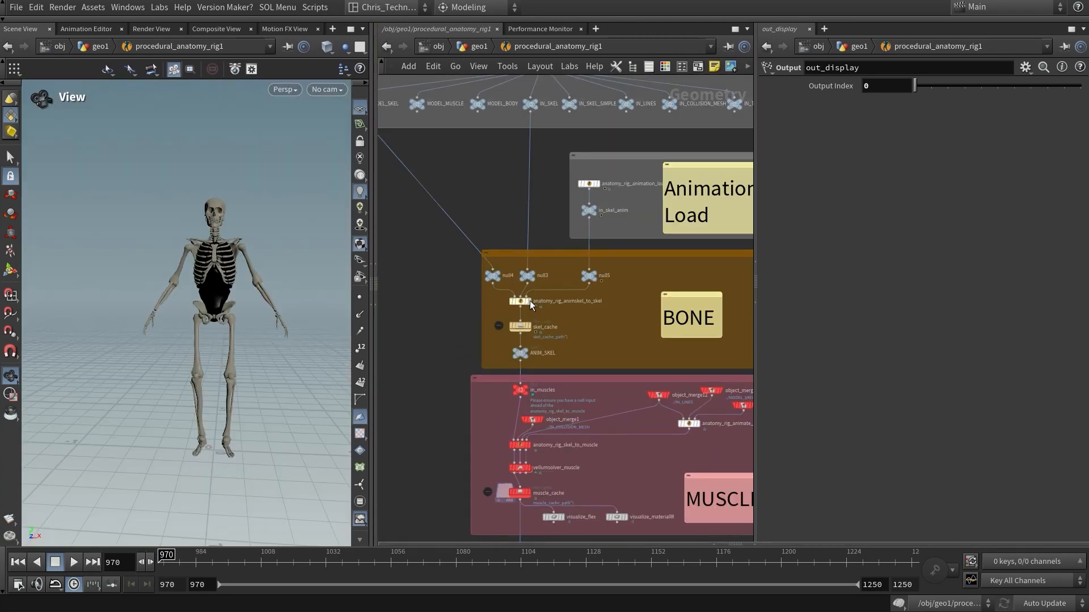
pyautogui.hotkey('ctrl', 'z')
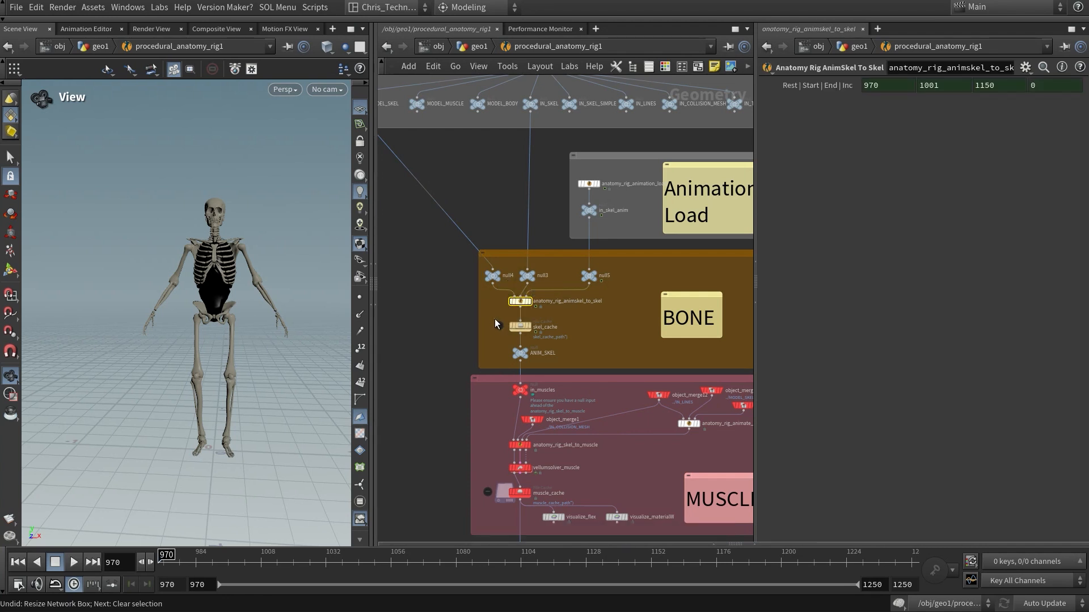
pyautogui.click(520, 327)
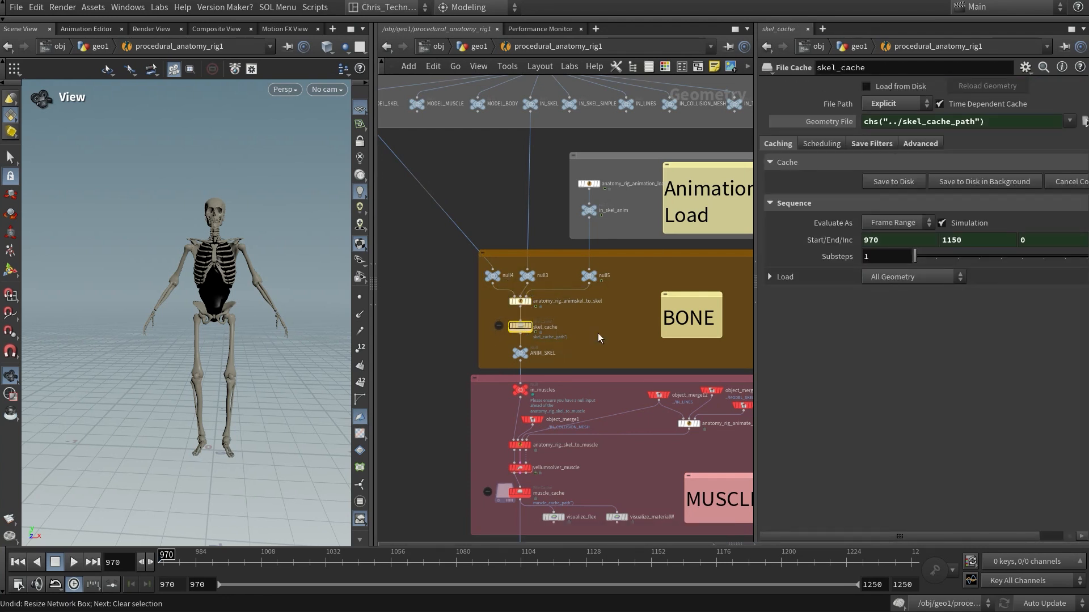
pyautogui.scroll(3, 515, 338)
pyautogui.moveTo(515, 339); pyautogui.dragTo(528, 346)
pyautogui.moveTo(622, 362); pyautogui.dragTo(573, 308, button='middle')
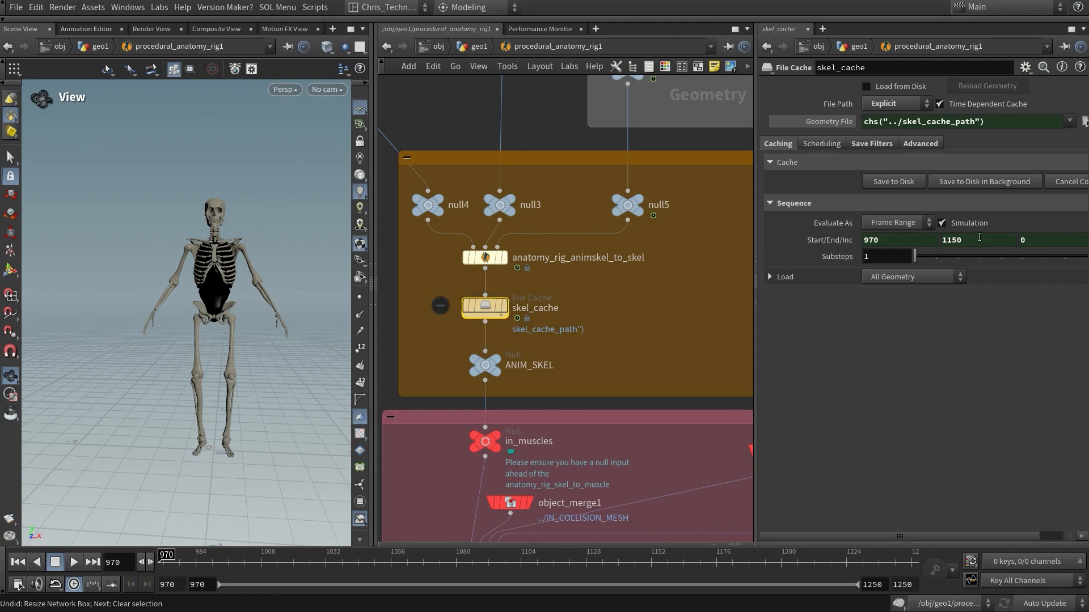
# Reveal the channel expressions behind skel_cache's Start/End/Inc frame range and return to the evaluated values.
pyautogui.click(823, 242)
pyautogui.click(826, 243)
pyautogui.moveTo(1043, 241); pyautogui.dragTo(1004, 247)
pyautogui.click(833, 240)
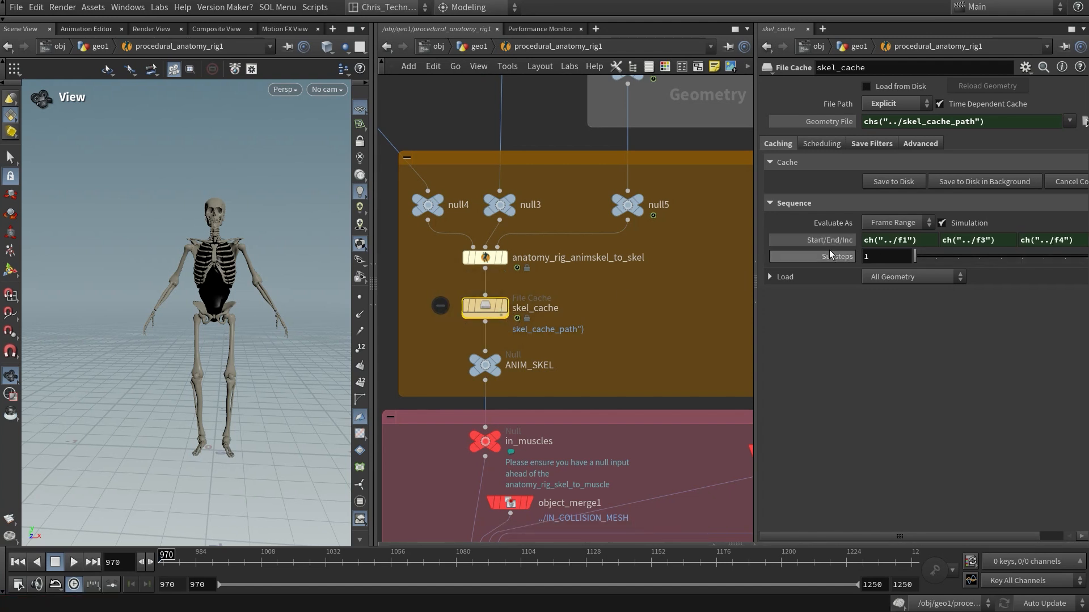
pyautogui.click(829, 243)
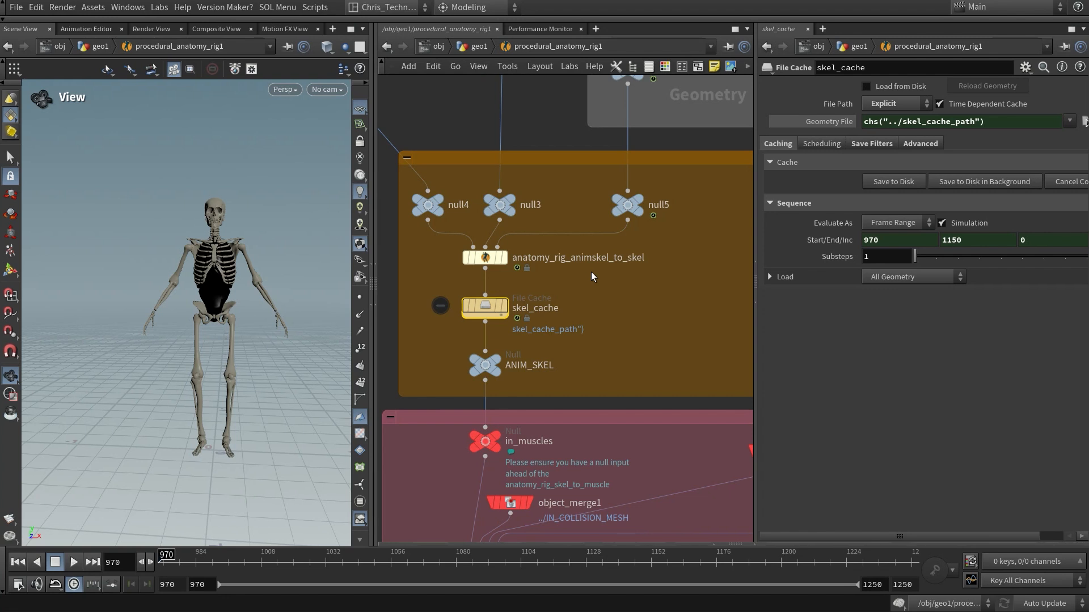
# Display the loaded animation skeleton from in_skel_anim and null5 in the viewport and scrub to frame 1097.
pyautogui.moveTo(626, 380); pyautogui.dragTo(600, 260, button='middle')
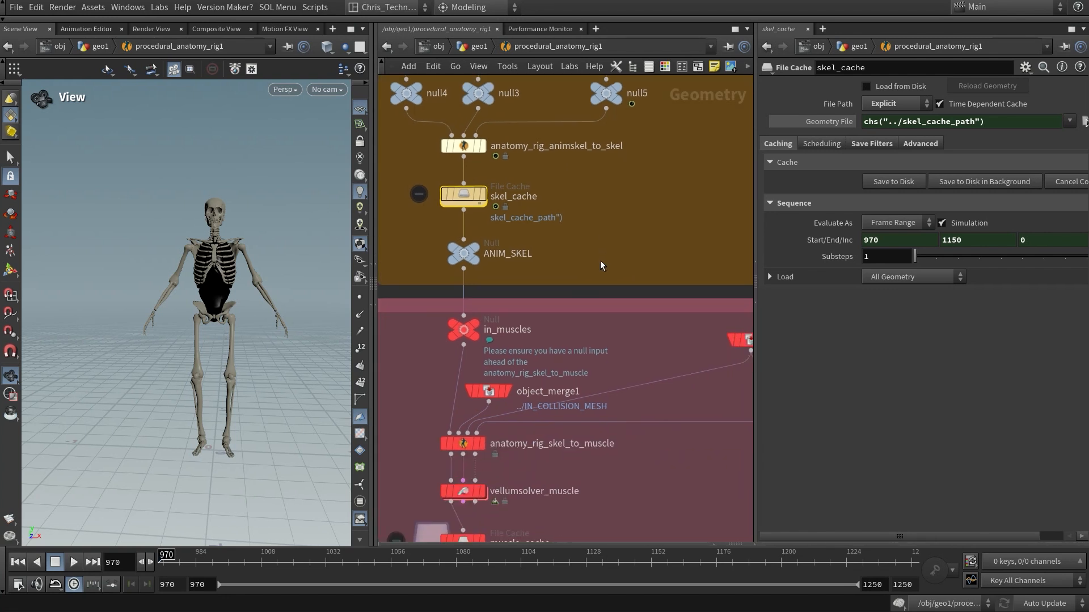
pyautogui.scroll(-2, 600, 260)
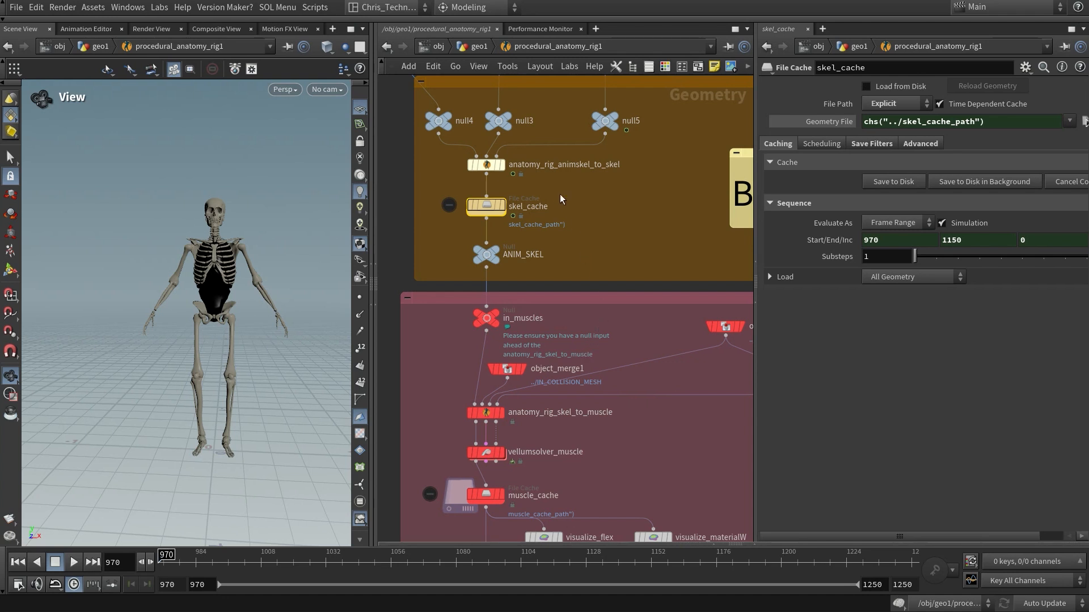
pyautogui.moveTo(542, 175); pyautogui.dragTo(533, 266, button='middle')
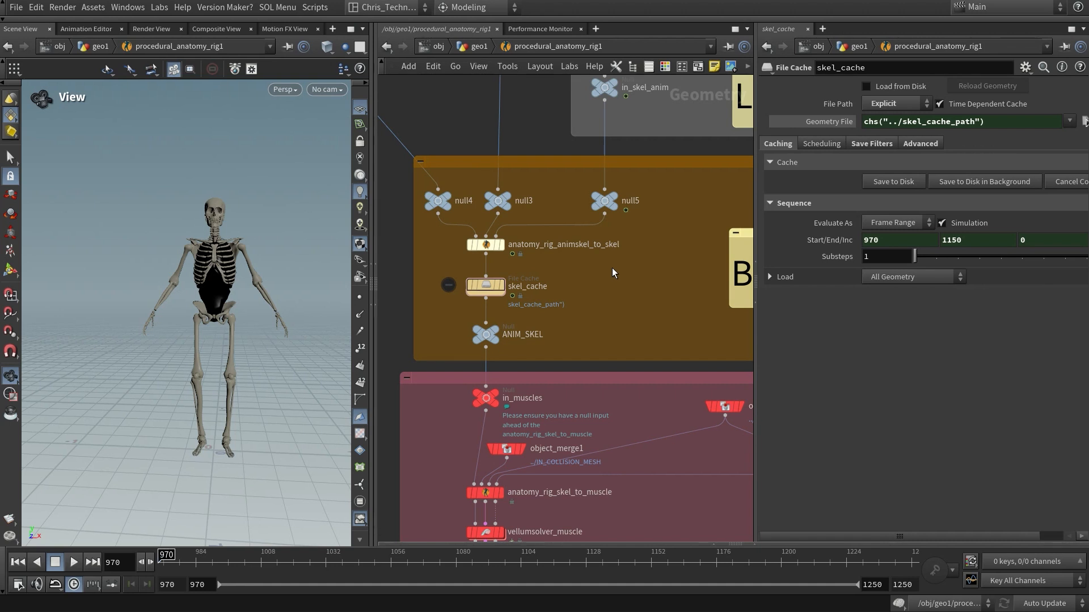
pyautogui.click(493, 287)
pyautogui.moveTo(604, 216)
pyautogui.moveTo(614, 190); pyautogui.dragTo(624, 271, button='middle')
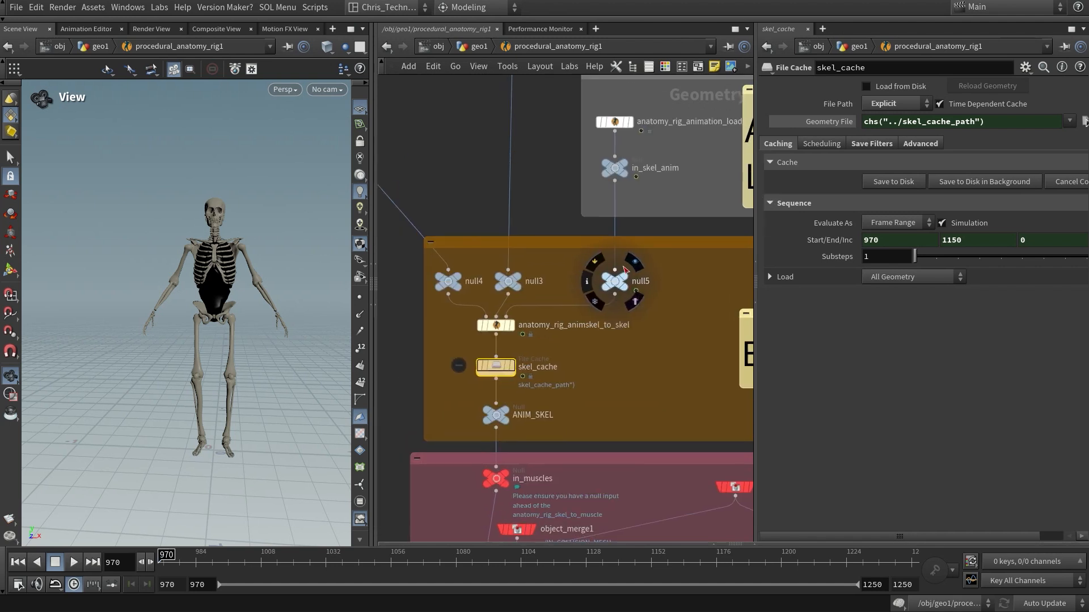
pyautogui.click(634, 156)
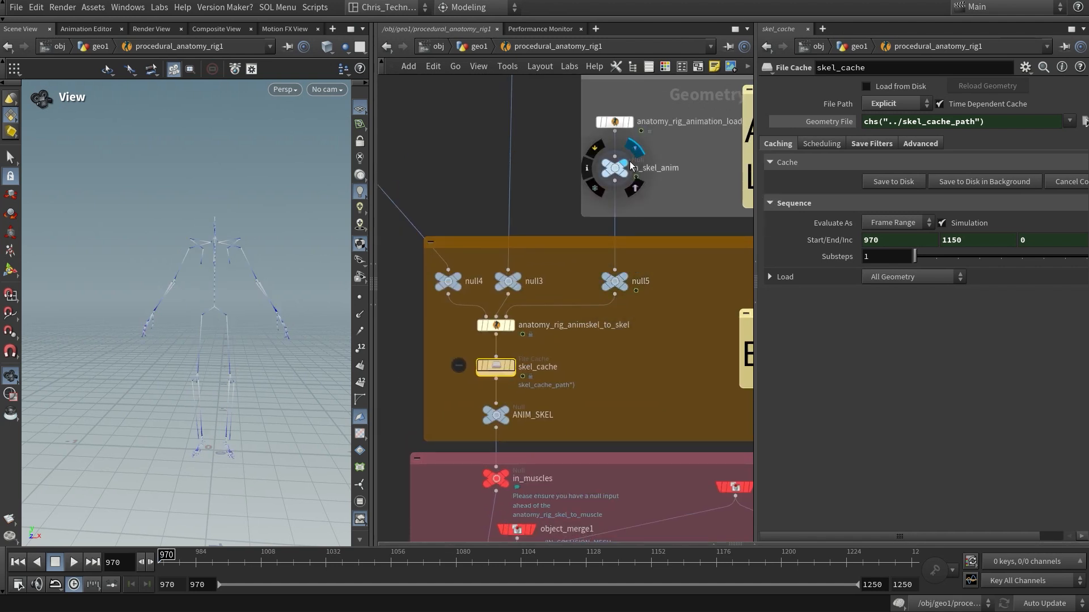
pyautogui.click(623, 276)
pyautogui.moveTo(279, 570); pyautogui.dragTo(503, 576)
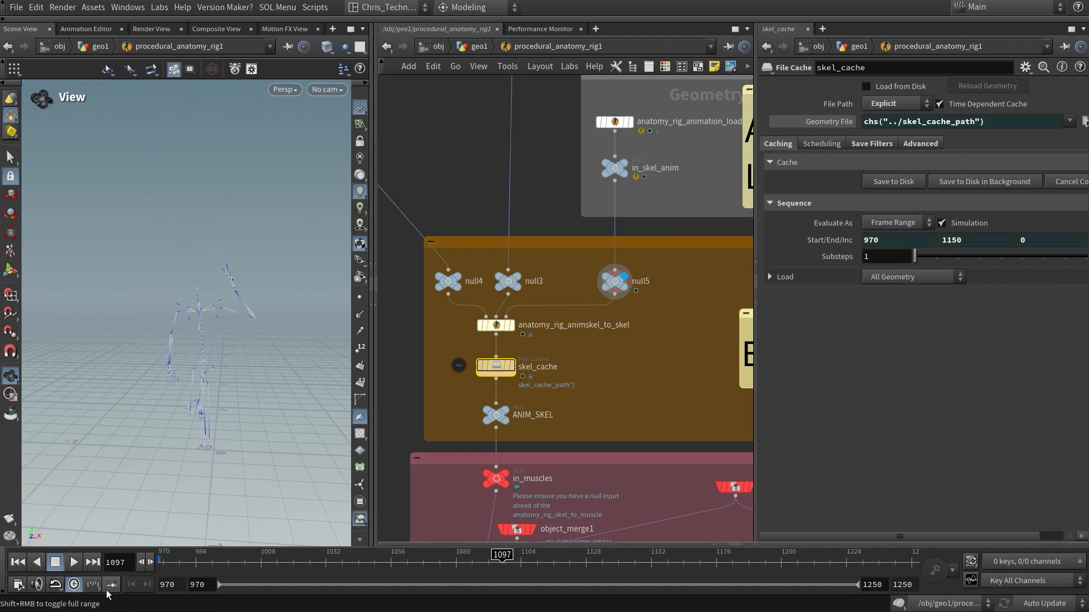
# Narrow the playback range to frames 1095–1102 and inspect the skeleton up close while scrubbing back to frame 1095.
pyautogui.moveTo(219, 584); pyautogui.dragTo(466, 586)
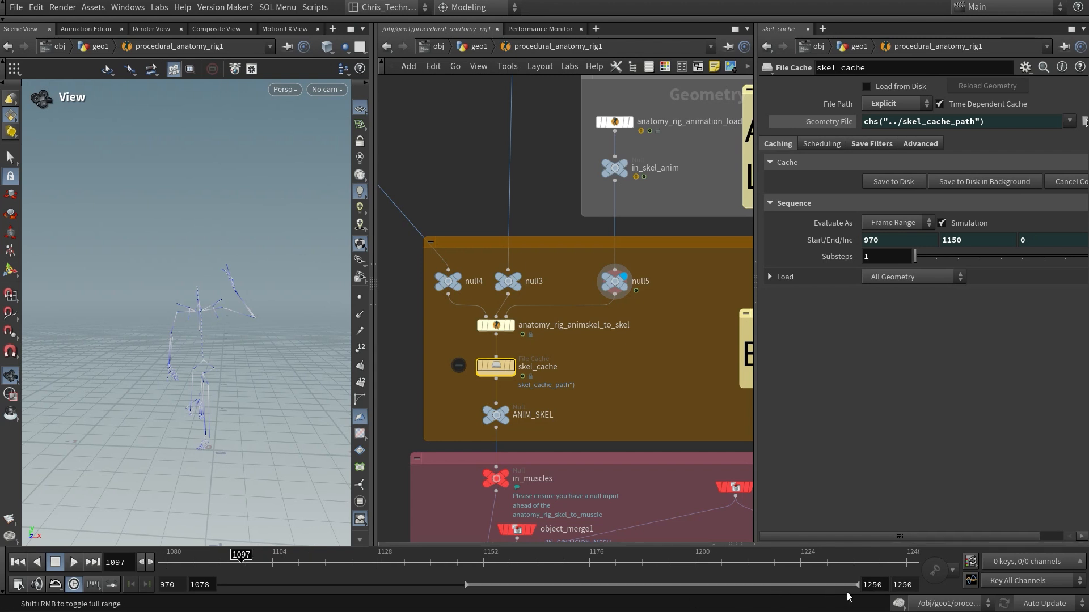
pyautogui.moveTo(857, 585); pyautogui.dragTo(510, 585)
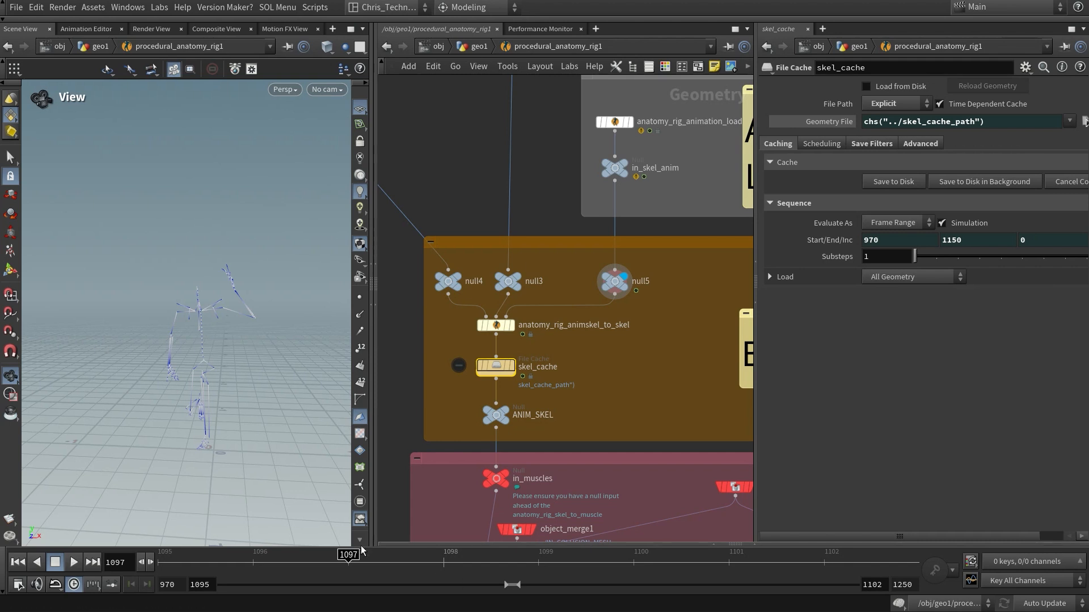
pyautogui.moveTo(353, 561); pyautogui.dragTo(448, 557)
pyautogui.moveTo(142, 338); pyautogui.dragTo(275, 319, button='right')
pyautogui.moveTo(220, 345); pyautogui.dragTo(195, 315, button='middle')
pyautogui.moveTo(195, 315); pyautogui.dragTo(253, 325)
pyautogui.moveTo(181, 359); pyautogui.dragTo(188, 336, button='middle')
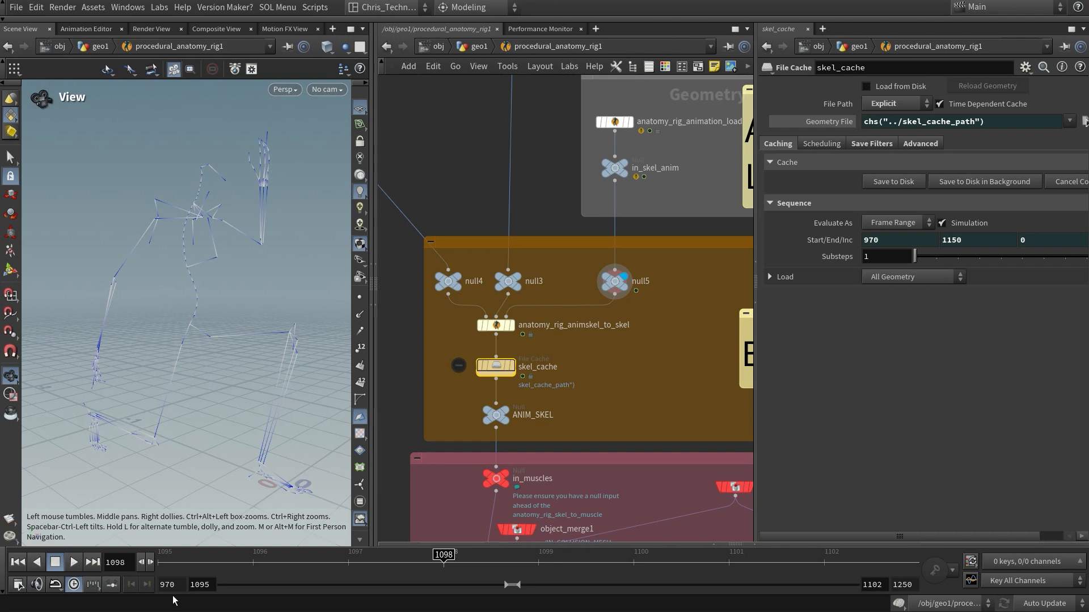
pyautogui.moveTo(422, 564); pyautogui.dragTo(141, 552)
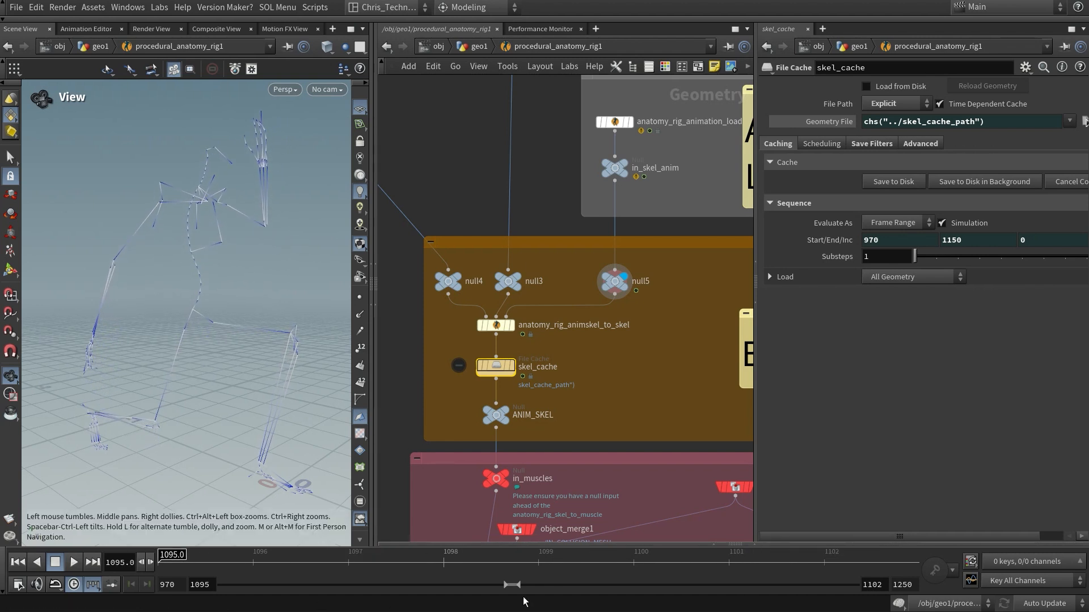
# Restore the playback range to frames 970–1250.
pyautogui.moveTo(494, 584); pyautogui.dragTo(79, 593)
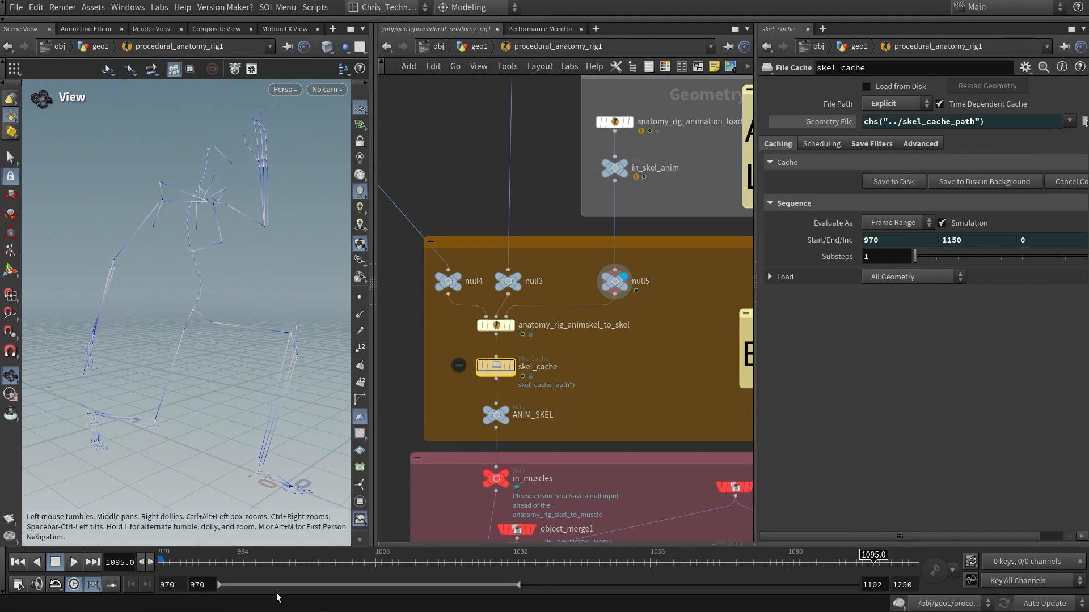
pyautogui.doubleClick(871, 584)
pyautogui.write('1250')
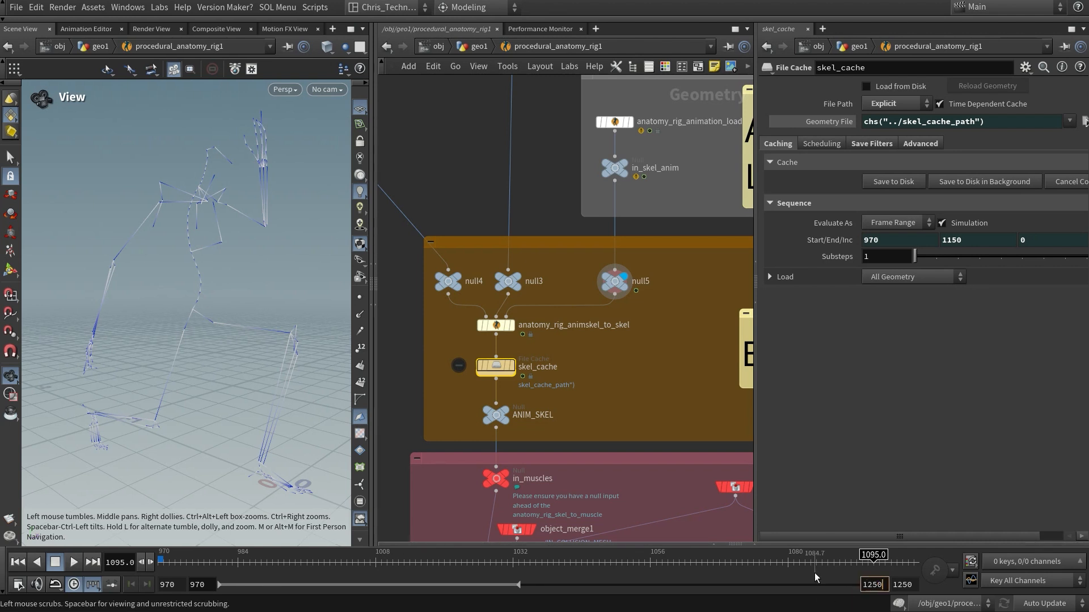
pyautogui.press('Return')
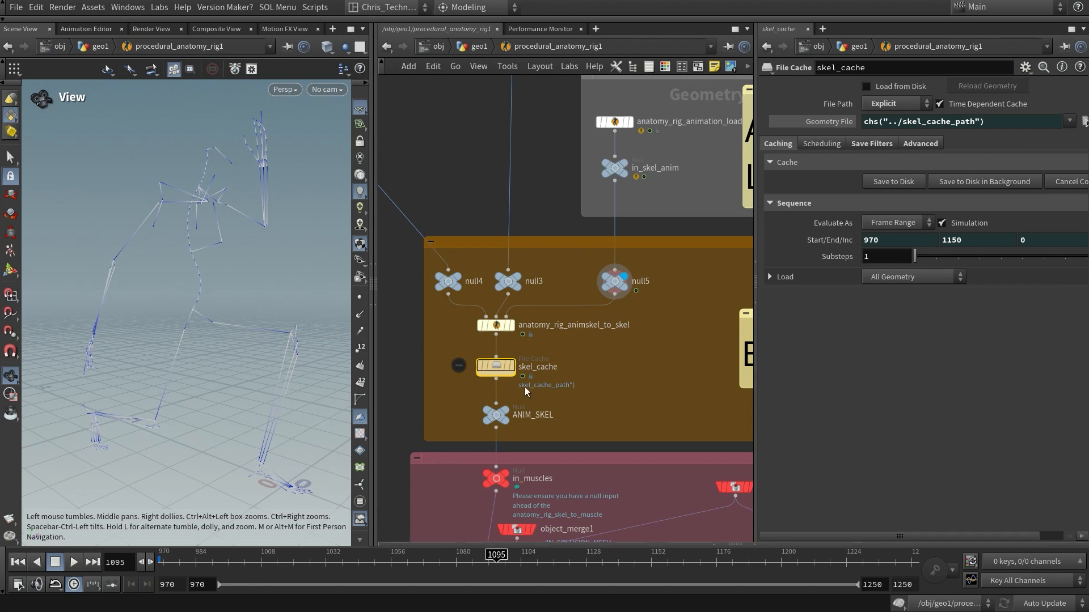
# Display the skel_cache output at frame 1003 and frame the whole skeleton in the viewport.
pyautogui.click(513, 366)
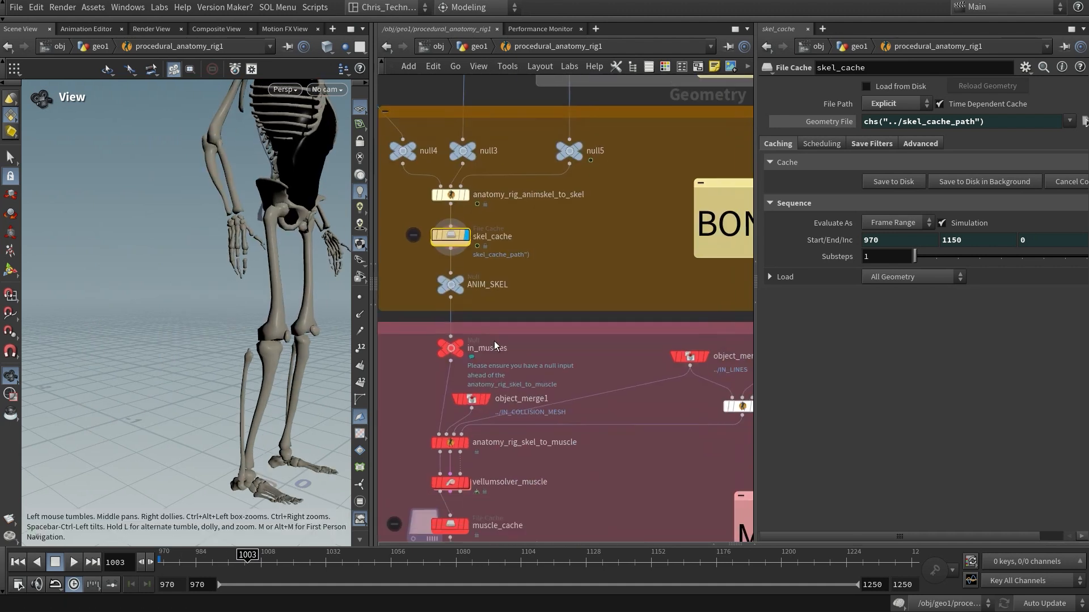
pyautogui.moveTo(542, 219); pyautogui.dragTo(554, 250, button='middle')
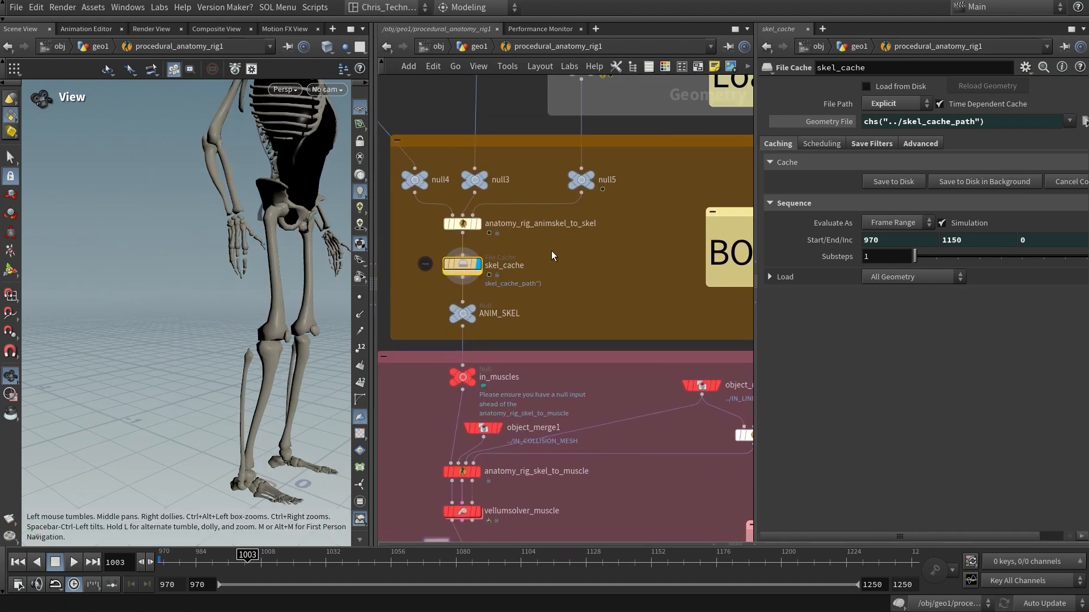
pyautogui.moveTo(283, 266); pyautogui.dragTo(295, 264)
pyautogui.moveTo(289, 215); pyautogui.dragTo(247, 300, button='middle')
pyautogui.moveTo(246, 301); pyautogui.dragTo(190, 312, button='right')
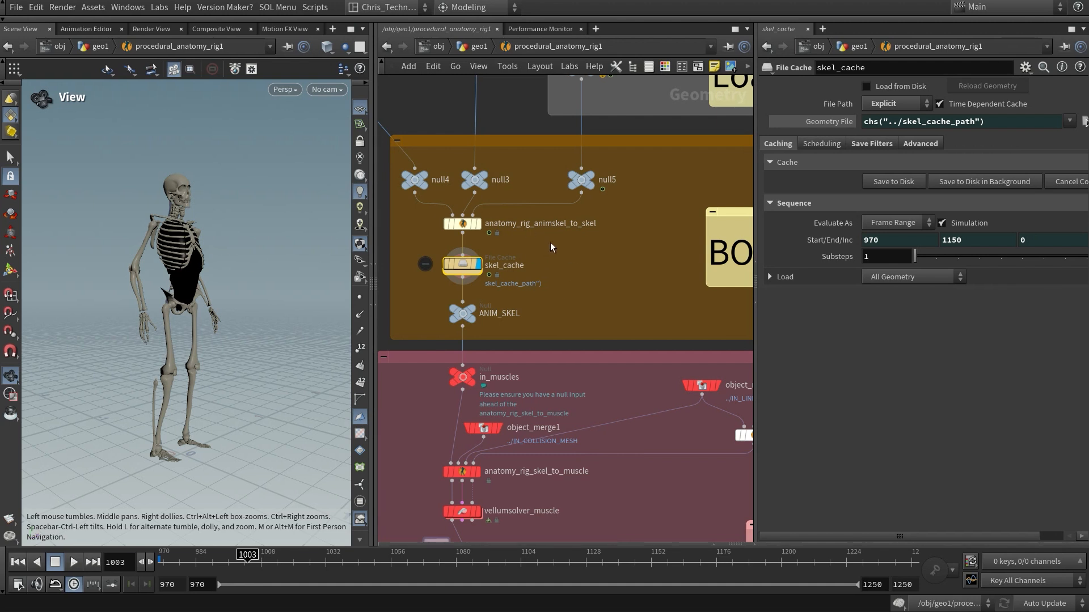
# Display the muscle_cache output and show its cache settings.
pyautogui.moveTo(553, 310); pyautogui.dragTo(574, 218, button='middle')
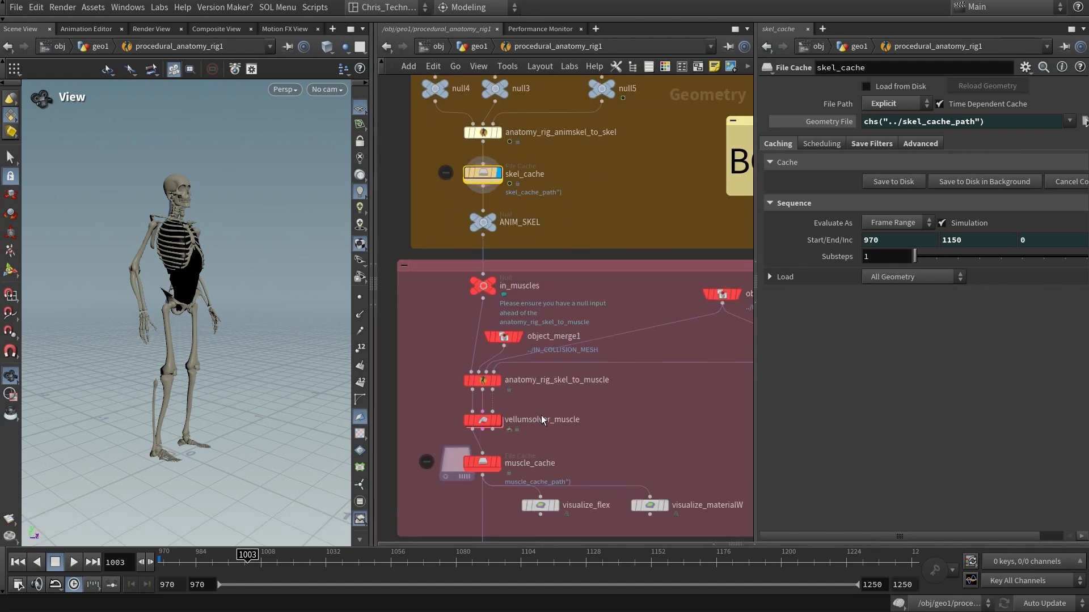
pyautogui.click(501, 464)
pyautogui.click(499, 464)
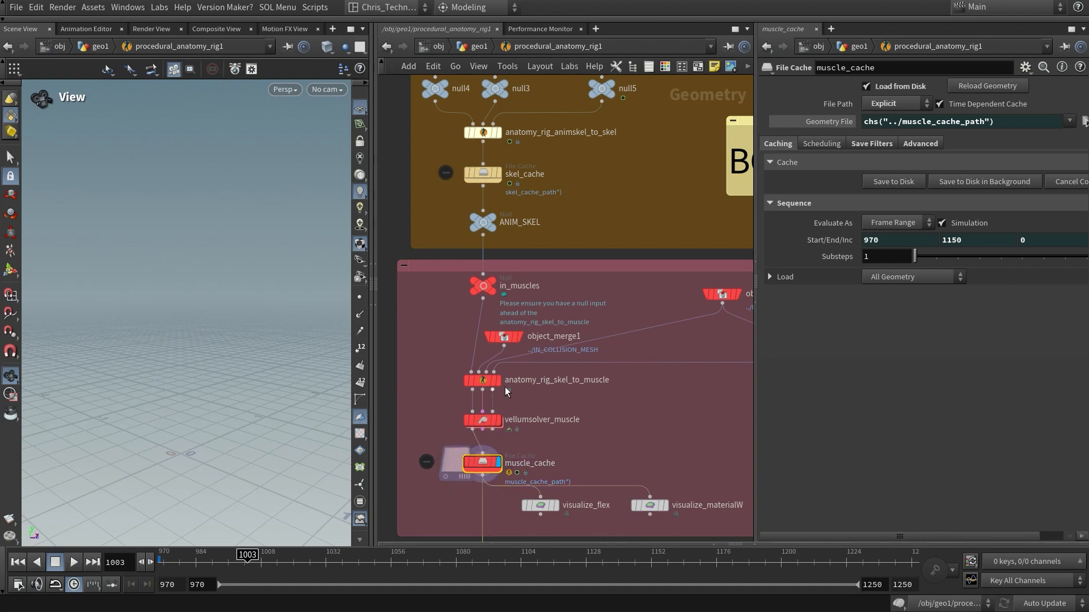
# Display the vellumsolver_muscle output at frame 970 and examine the muscles on the upper body.
pyautogui.click(499, 421)
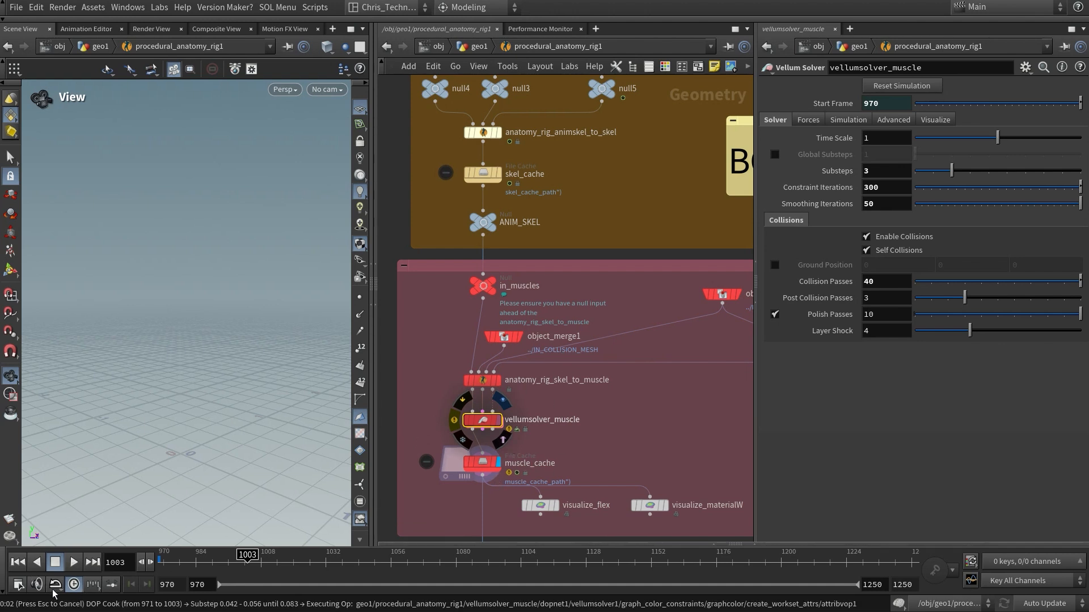
pyautogui.click(18, 563)
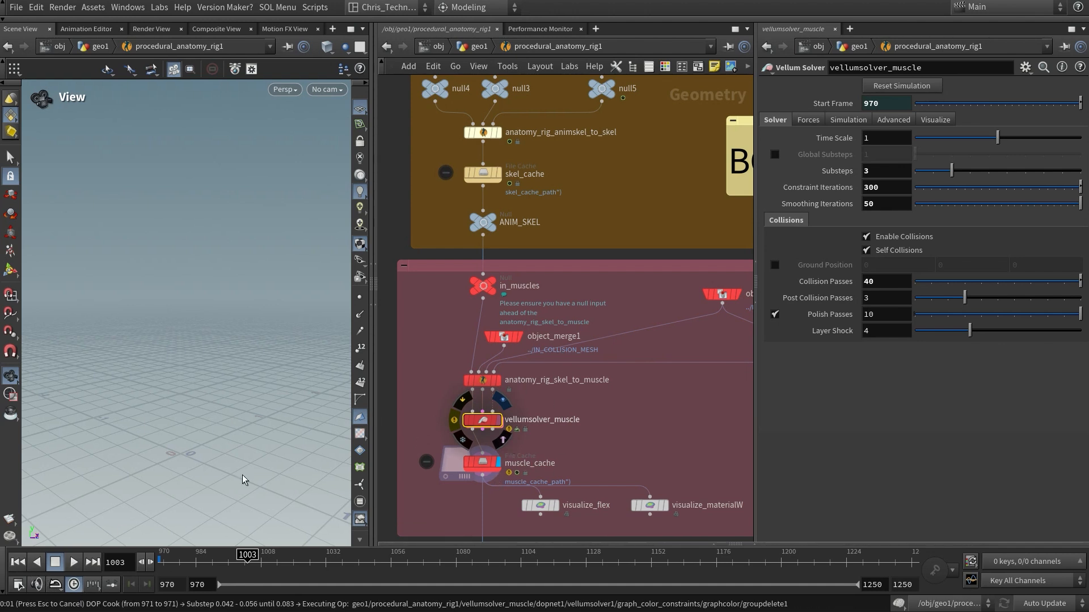
pyautogui.click(21, 563)
pyautogui.moveTo(238, 368); pyautogui.dragTo(138, 352)
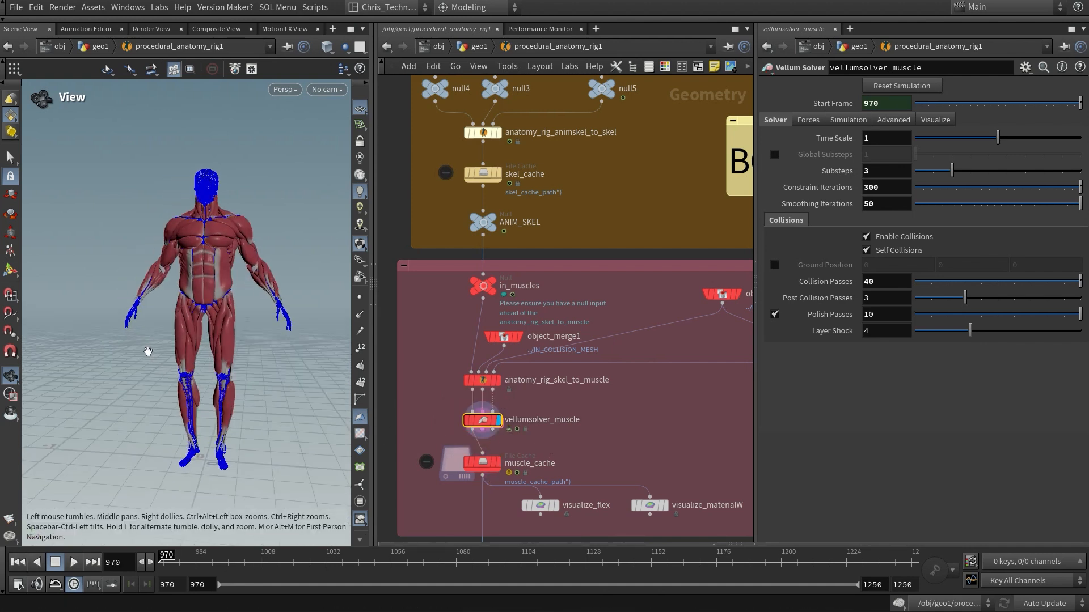
pyautogui.moveTo(138, 352); pyautogui.dragTo(276, 302, button='right')
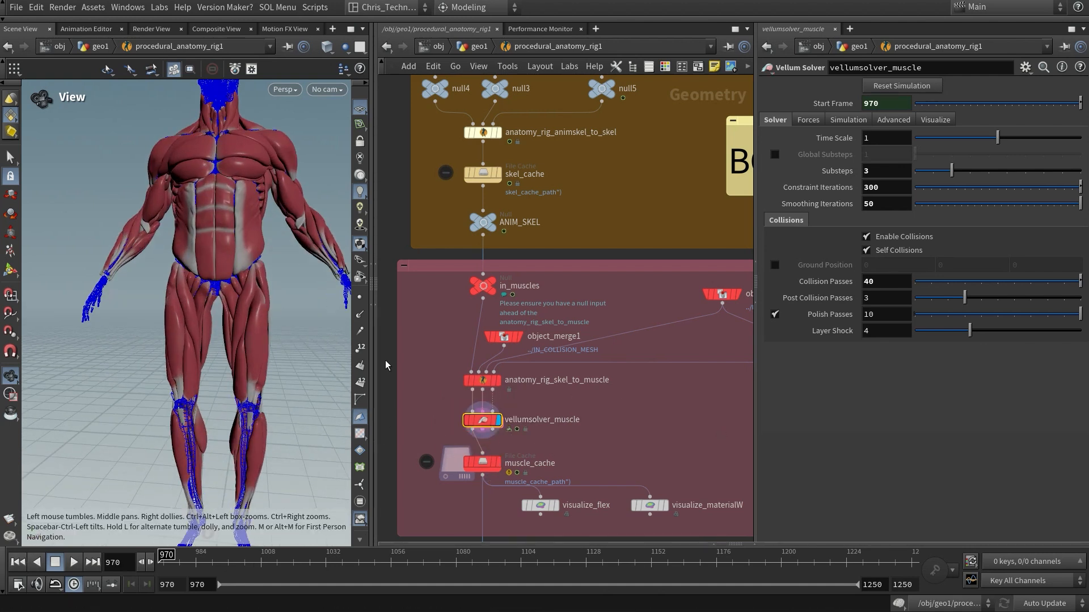
pyautogui.moveTo(221, 290); pyautogui.dragTo(221, 339, button='middle')
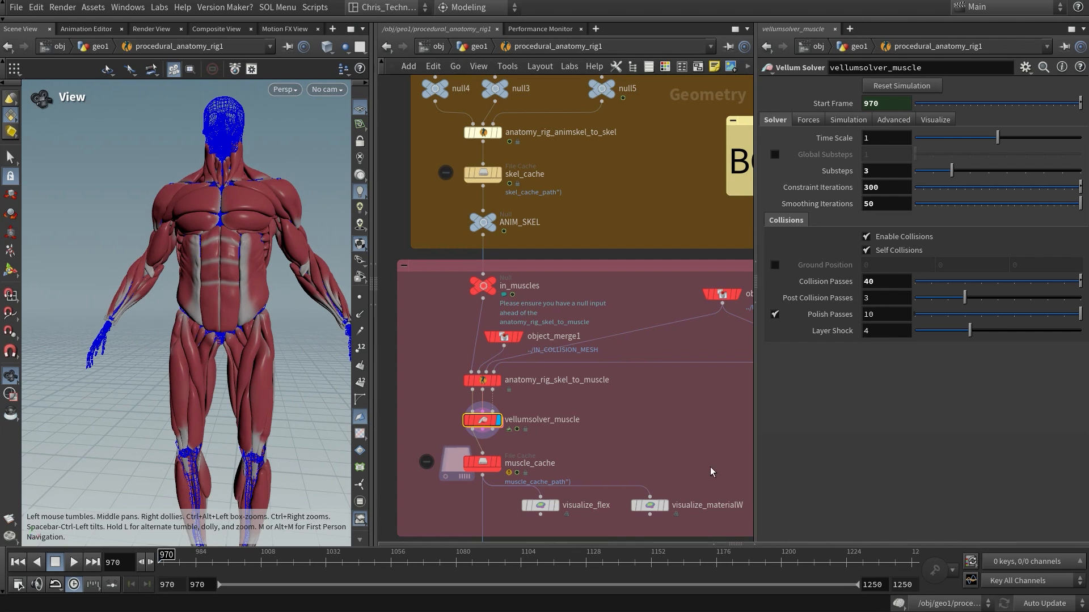
# Review the settings of tissue_collision_cache, muscle_cache and tissue_collision_setup.
pyautogui.moveTo(709, 467); pyautogui.dragTo(666, 134, button='middle')
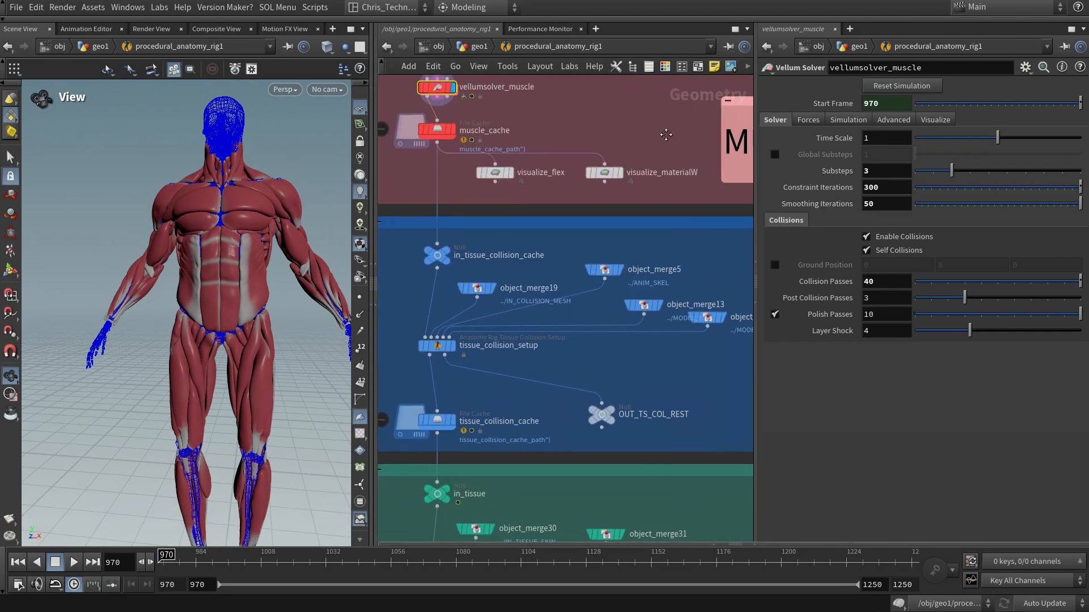
pyautogui.click(501, 421)
pyautogui.scroll(-2, 449, 410)
pyautogui.scroll(-2, 449, 410)
pyautogui.moveTo(450, 410)
pyautogui.mouseDown(button='middle')
pyautogui.moveTo(492, 397)
pyautogui.moveTo(461, 405)
pyautogui.mouseUp(button='middle')
pyautogui.scroll(2, 406, 252)
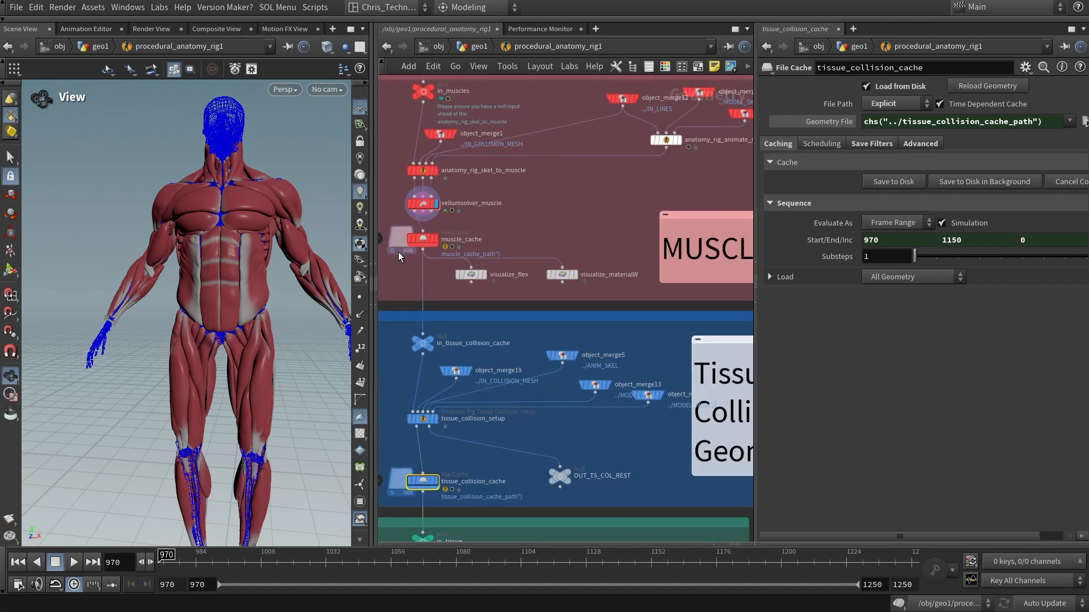
pyautogui.click(422, 241)
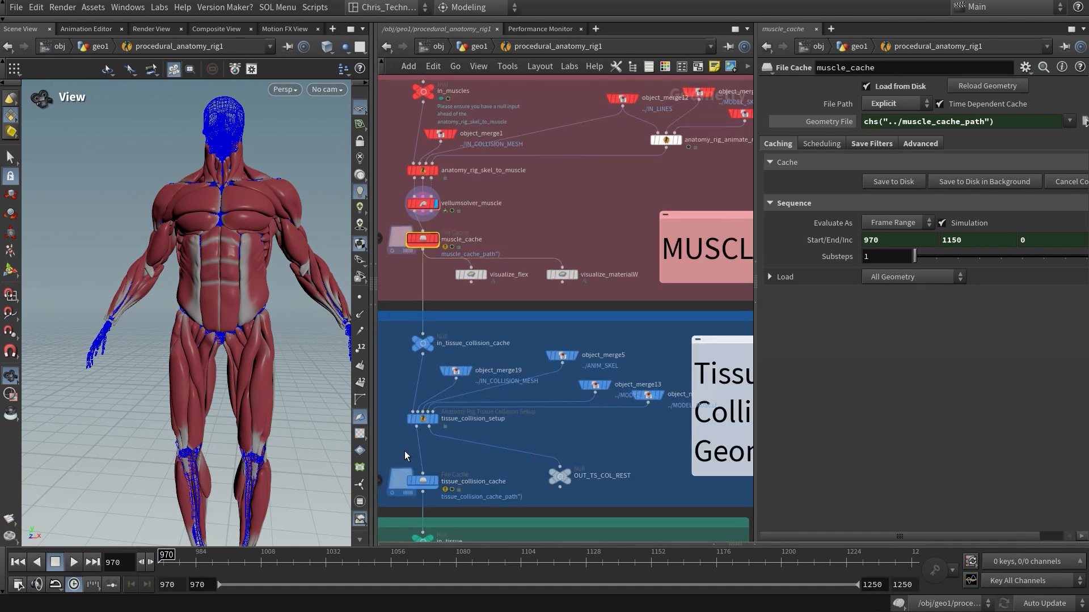
pyautogui.click(420, 422)
# Review the vellumsolver_muscle solver settings and compare the muscle_cache and tissue_collision_cache nodes.
pyautogui.moveTo(462, 228); pyautogui.dragTo(494, 381, button='middle')
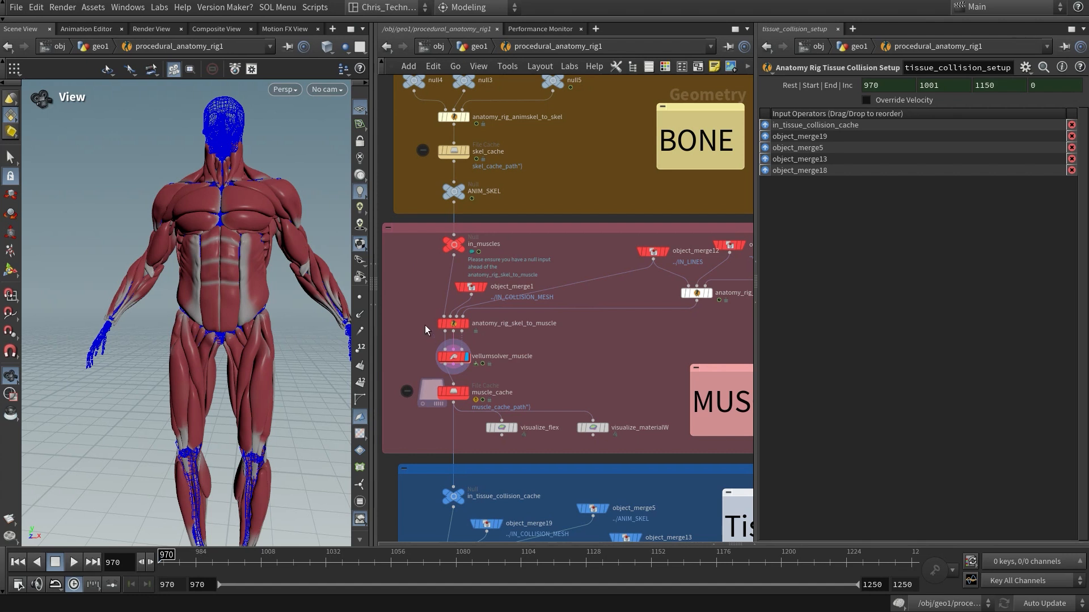
pyautogui.click(454, 356)
pyautogui.scroll(-3, 458, 397)
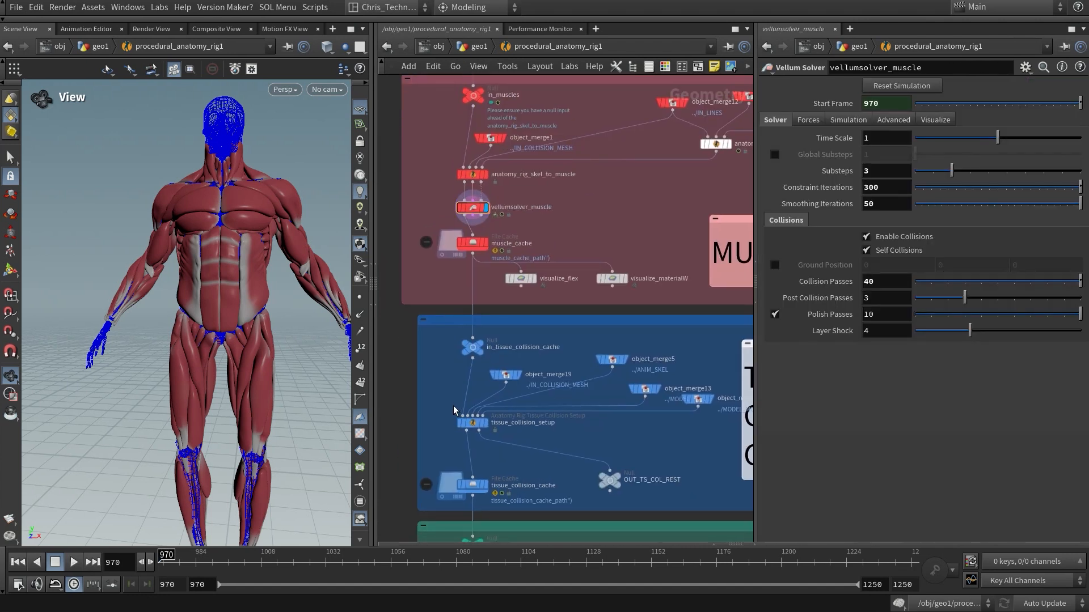
pyautogui.click(472, 485)
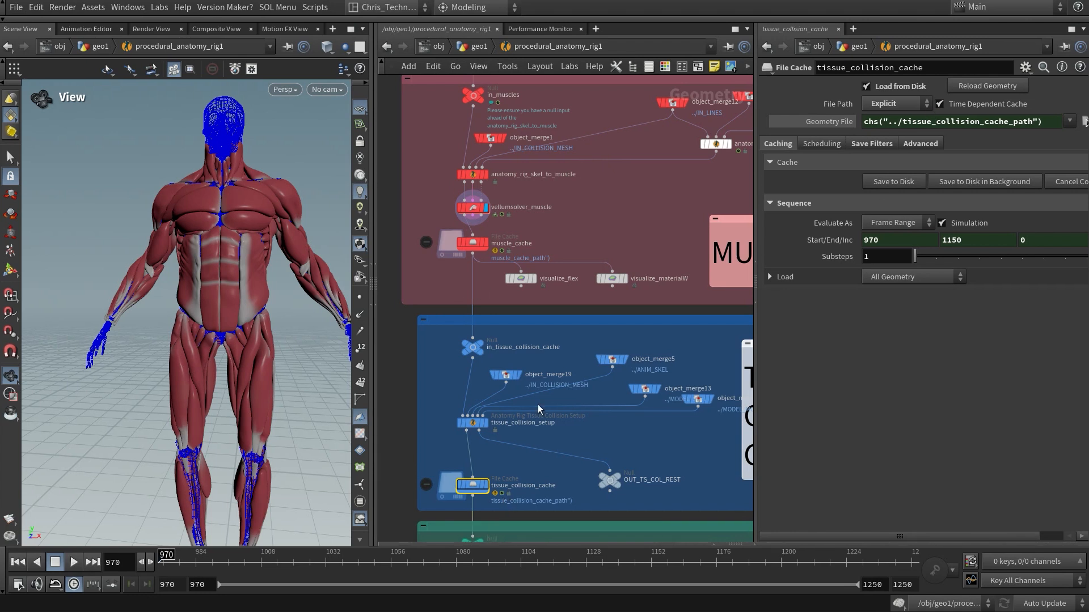
pyautogui.scroll(-3, 526, 295)
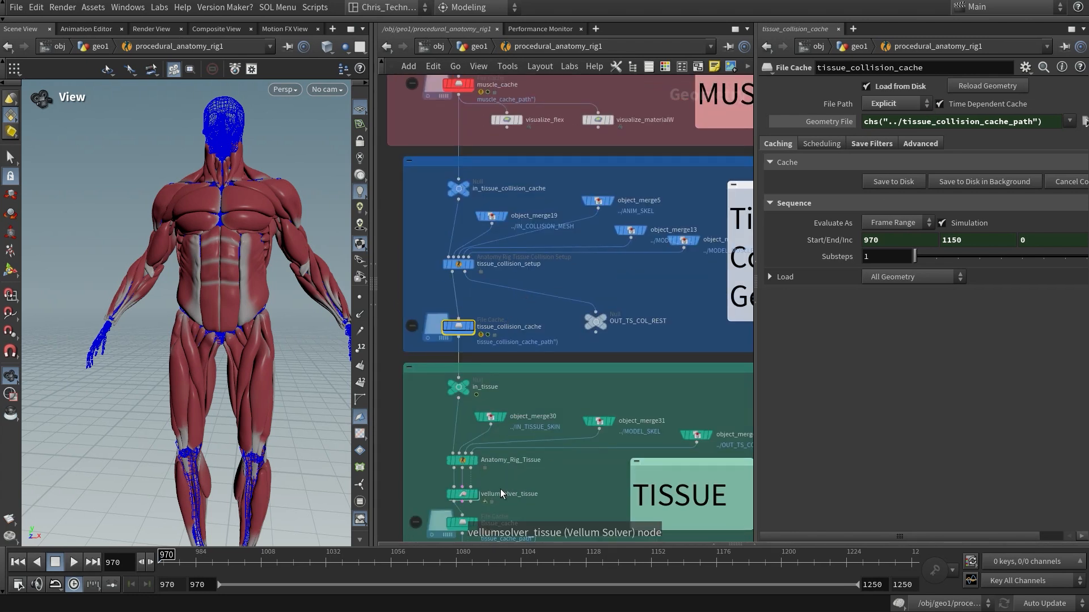
pyautogui.scroll(1, 510, 237)
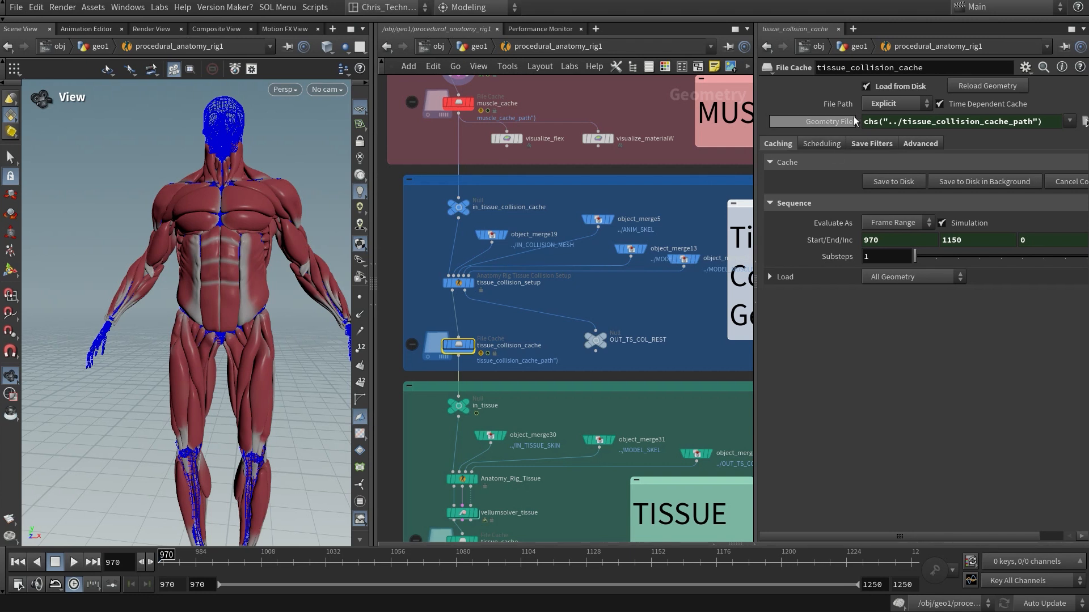
pyautogui.click(460, 103)
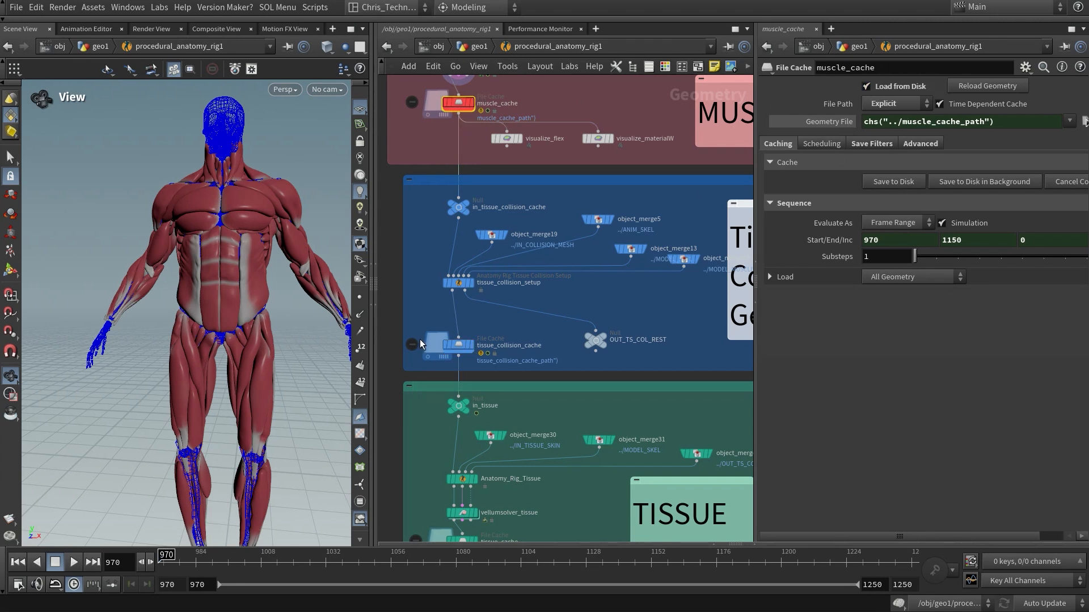
pyautogui.click(458, 344)
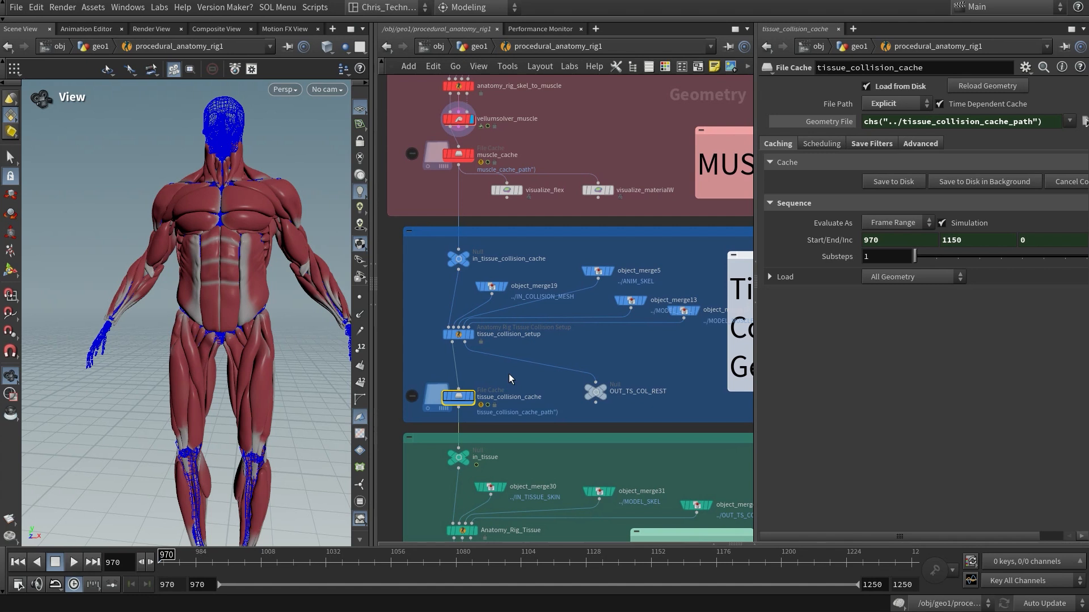
# Display the vellumsolver_tissue output as wire-over-shaded and examine the tissue mesh on the chest.
pyautogui.moveTo(509, 373); pyautogui.dragTo(501, 263, button='middle')
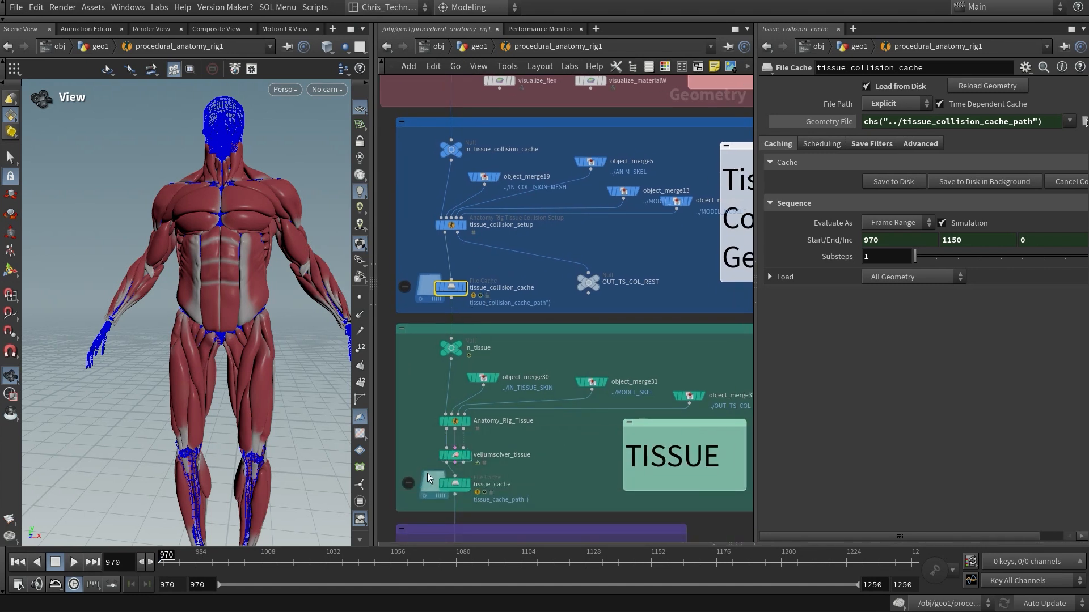
pyautogui.click(470, 457)
pyautogui.click(470, 455)
pyautogui.moveTo(199, 243)
pyautogui.mouseDown()
pyautogui.moveTo(179, 253)
pyautogui.moveTo(187, 245)
pyautogui.mouseUp()
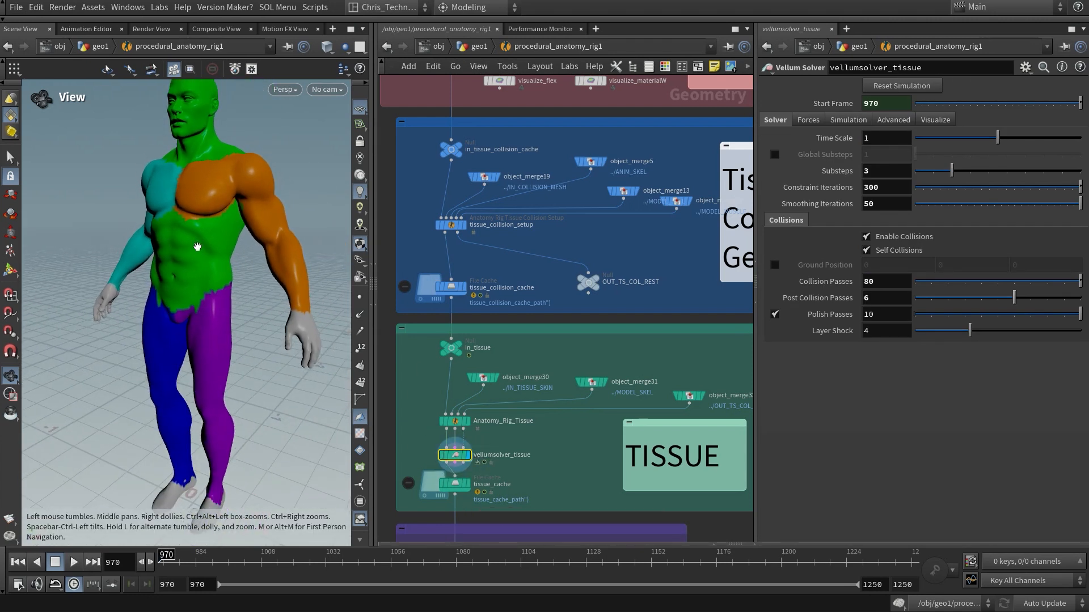
pyautogui.moveTo(236, 214); pyautogui.dragTo(255, 137, button='right')
pyautogui.hotkey('shift', 'w')
pyautogui.moveTo(211, 177); pyautogui.dragTo(254, 104, button='right')
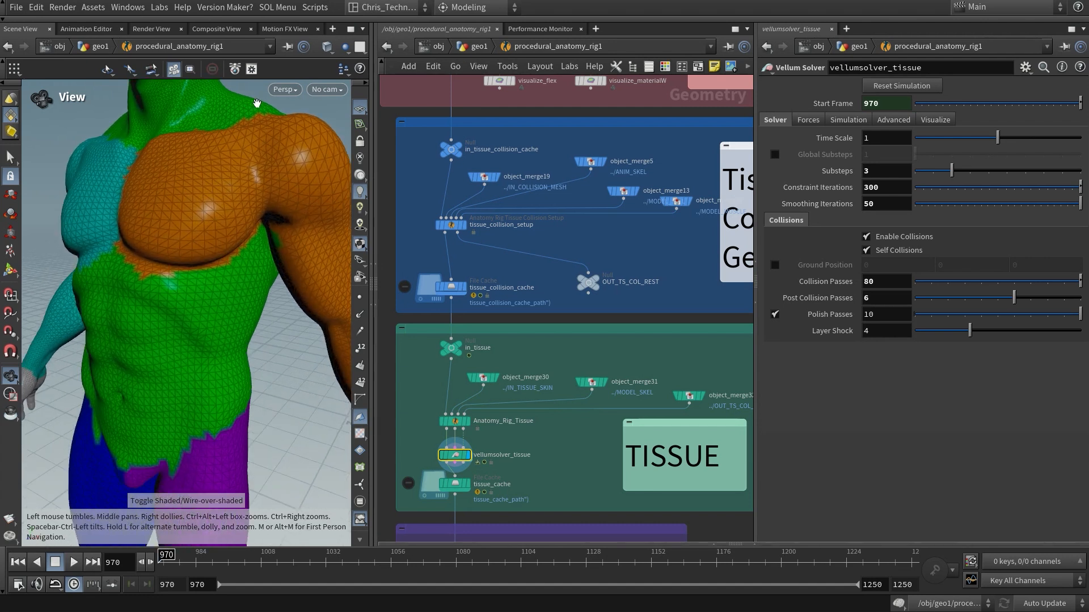
# Widen the viewport pane, inspect the tissue mesh up close and turn on point display.
pyautogui.moveTo(374, 250); pyautogui.dragTo(567, 261)
pyautogui.moveTo(364, 279); pyautogui.dragTo(308, 308, button='right')
pyautogui.moveTo(309, 309); pyautogui.dragTo(284, 418, button='middle')
pyautogui.moveTo(284, 418)
pyautogui.mouseDown()
pyautogui.moveTo(187, 251)
pyautogui.moveTo(296, 433)
pyautogui.mouseUp()
pyautogui.moveTo(296, 432); pyautogui.dragTo(282, 108, button='middle')
pyautogui.moveTo(275, 379); pyautogui.dragTo(269, 150, button='middle')
pyautogui.moveTo(282, 414); pyautogui.dragTo(302, 482, button='middle')
pyautogui.moveTo(302, 482); pyautogui.dragTo(207, 361)
pyautogui.moveTo(419, 229); pyautogui.dragTo(524, 317, button='right')
pyautogui.click(555, 297)
# Switch the viewport to wireframe and examine the points inside the tissue volume.
pyautogui.moveTo(397, 277); pyautogui.dragTo(474, 184, button='right')
pyautogui.hotkey('shift', 'w')
pyautogui.moveTo(474, 185)
pyautogui.mouseDown()
pyautogui.moveTo(398, 294)
pyautogui.moveTo(289, 296)
pyautogui.moveTo(287, 328)
pyautogui.mouseUp()
pyautogui.moveTo(287, 328); pyautogui.dragTo(370, 279, button='right')
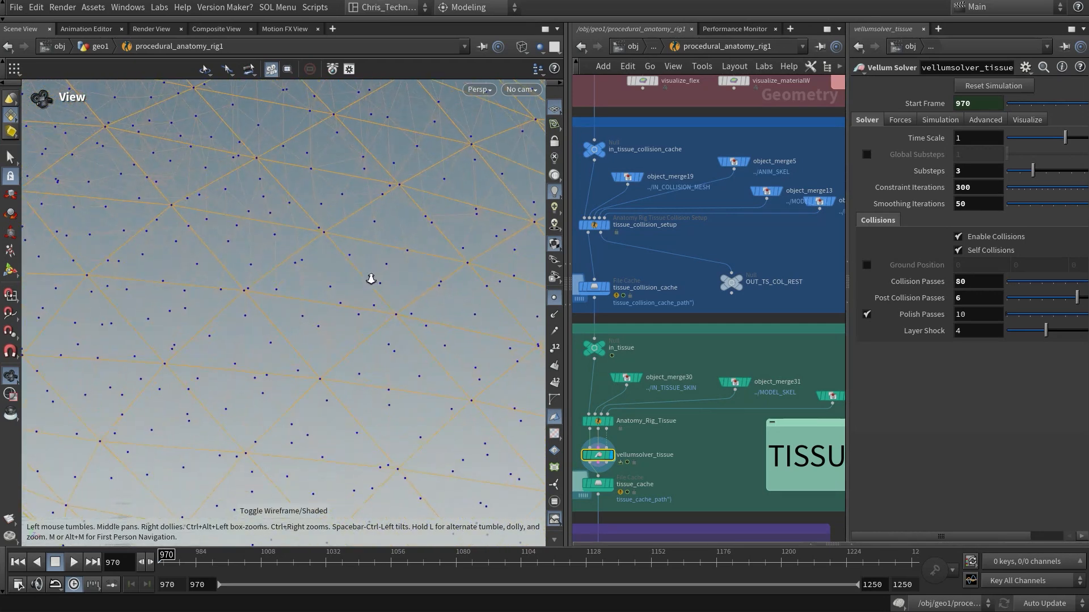
pyautogui.moveTo(316, 332); pyautogui.dragTo(244, 325)
pyautogui.moveTo(272, 356)
pyautogui.mouseDown(button='right')
pyautogui.moveTo(296, 433)
pyautogui.moveTo(233, 367)
pyautogui.moveTo(136, 369)
pyautogui.mouseUp(button='right')
pyautogui.moveTo(137, 369); pyautogui.dragTo(221, 378, button='middle')
# Return the viewport to shaded display and turn off the points on the tissue model.
pyautogui.hotkey('shift', 'w')
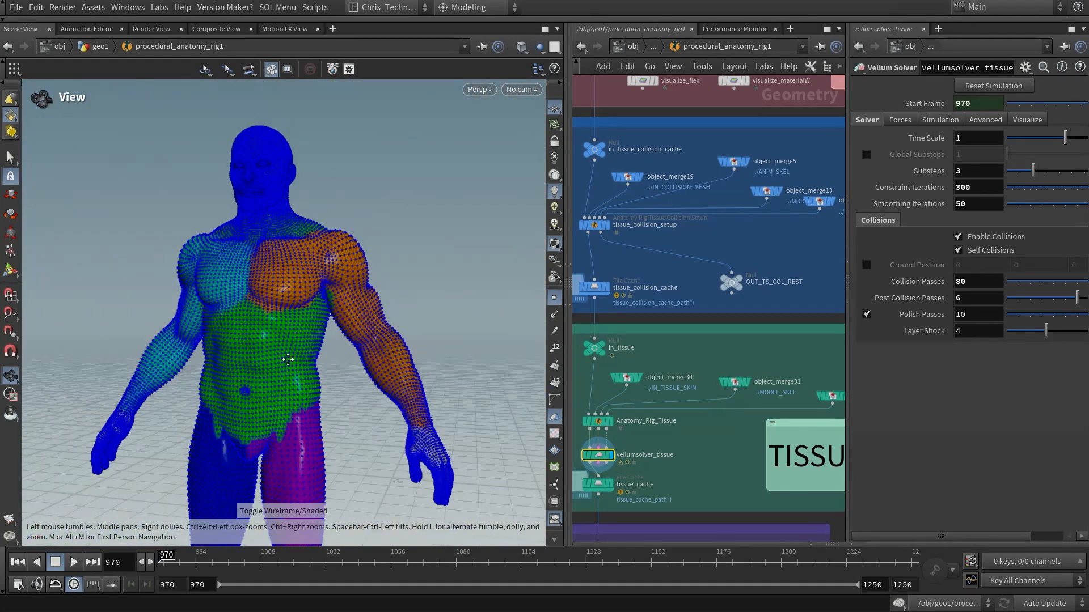
pyautogui.moveTo(287, 359); pyautogui.dragTo(304, 292, button='middle')
pyautogui.click(554, 298)
pyautogui.moveTo(267, 316); pyautogui.dragTo(299, 315)
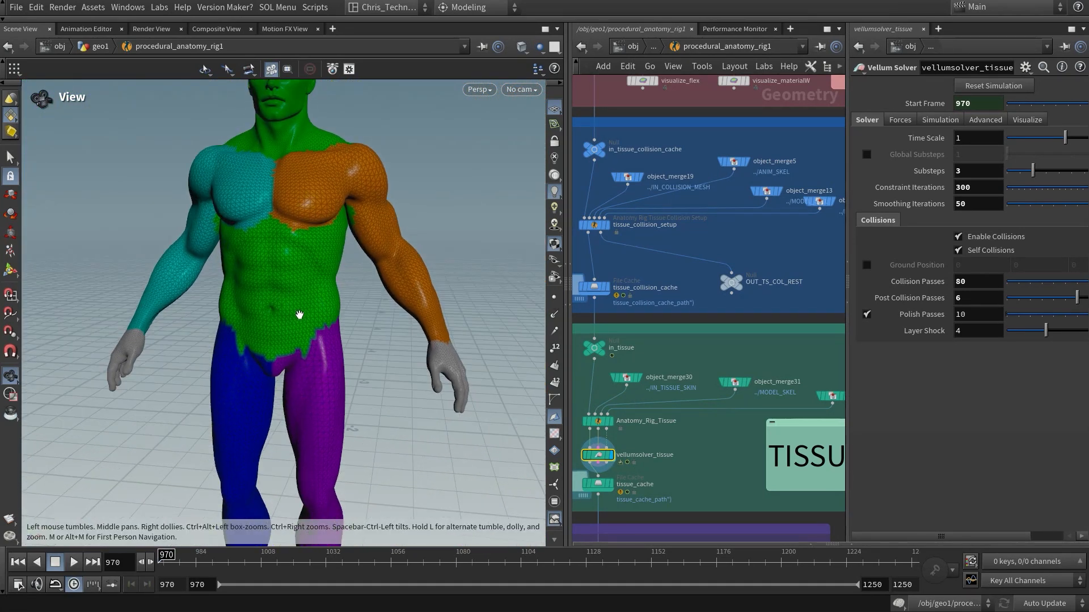
pyautogui.moveTo(299, 315); pyautogui.dragTo(301, 357, button='middle')
# Narrow the viewport pane again and display the anatomy_rig_skin output in the SKIN section.
pyautogui.moveTo(659, 484); pyautogui.dragTo(645, 418, button='middle')
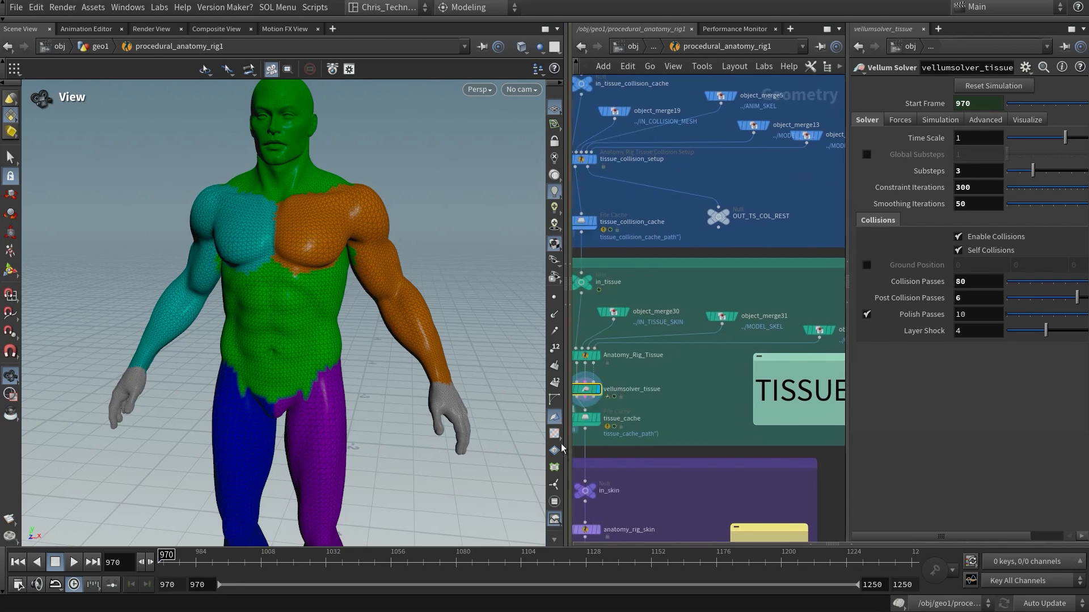
pyautogui.moveTo(572, 444); pyautogui.dragTo(375, 444)
pyautogui.moveTo(569, 422); pyautogui.dragTo(624, 269, button='middle')
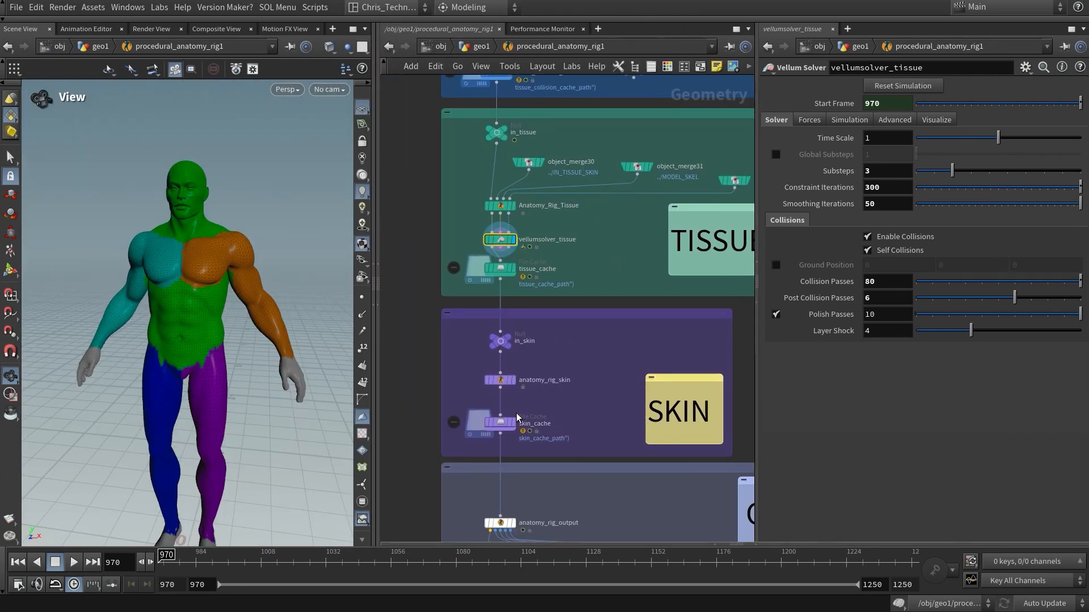
pyautogui.moveTo(516, 383)
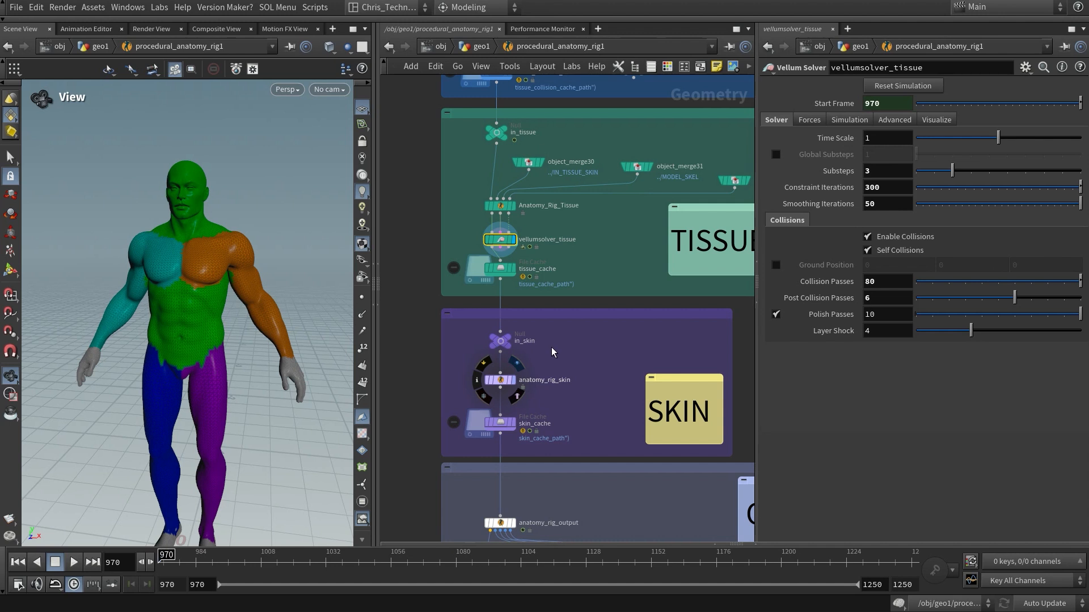
pyautogui.moveTo(551, 347); pyautogui.dragTo(498, 398)
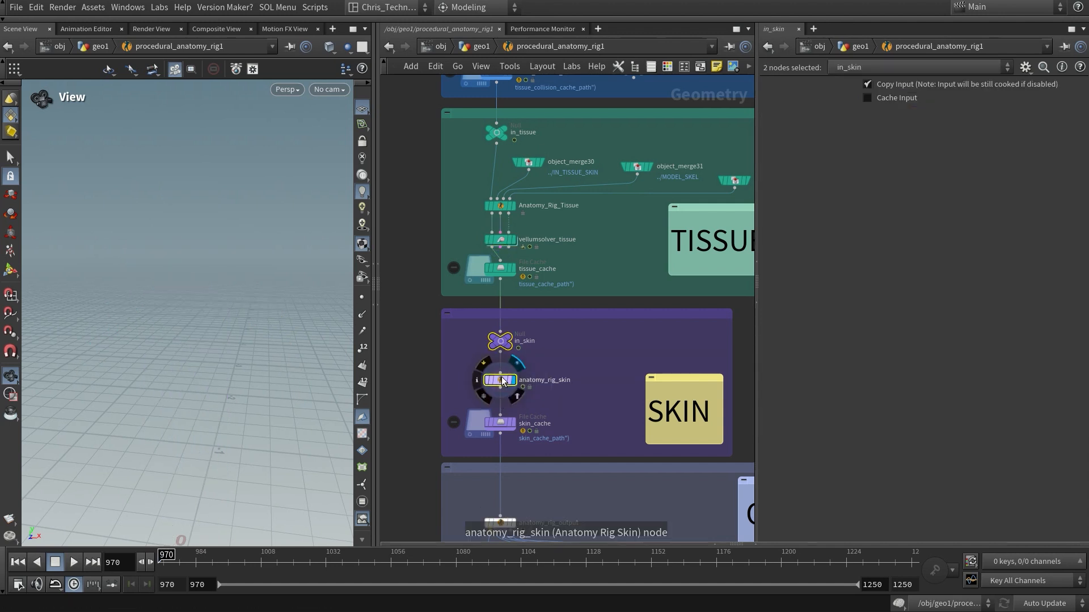
# Disable Load from Disk on tissue_cache and select anatomy_rig_skin to show its settings.
pyautogui.click(500, 268)
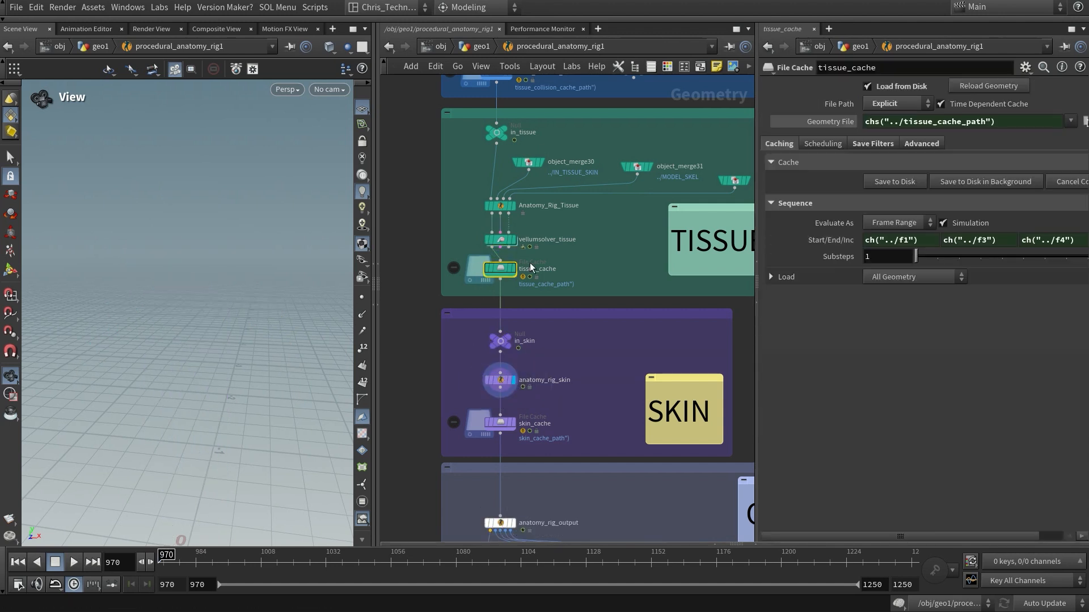
pyautogui.click(907, 89)
pyautogui.click(500, 380)
# Examine the skin mesh on the torso in both wireframe and shaded display.
pyautogui.scroll(6, 265, 271)
pyautogui.moveTo(265, 271); pyautogui.dragTo(235, 288)
pyautogui.scroll(2, 247, 253)
pyautogui.press('w')
pyautogui.moveTo(228, 326); pyautogui.dragTo(241, 312)
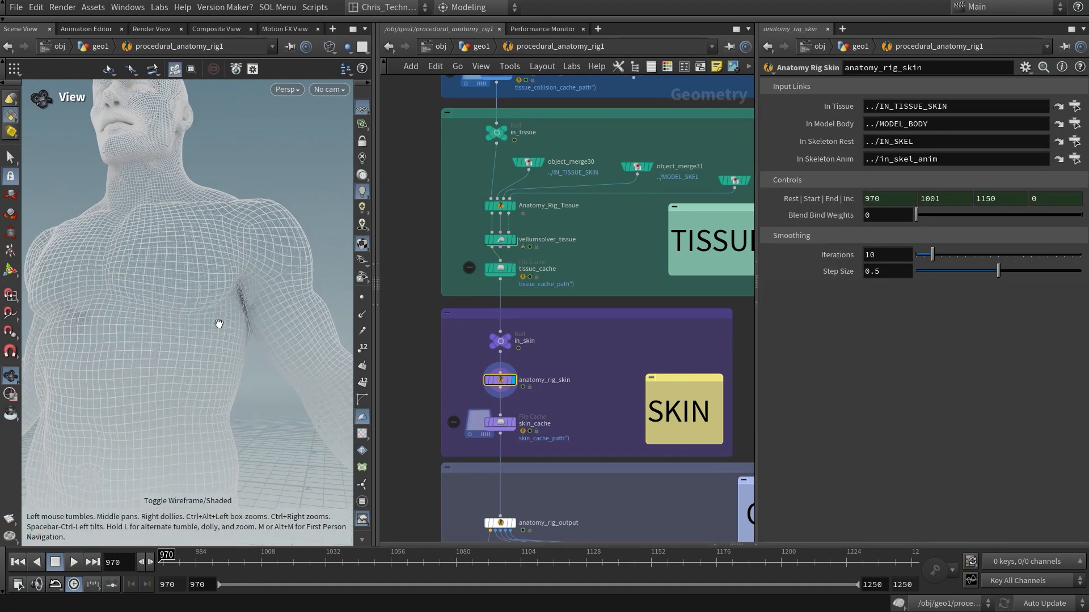
pyautogui.rightClick(227, 313)
pyautogui.click(196, 346)
pyautogui.press('w')
pyautogui.moveTo(219, 324)
pyautogui.mouseDown()
pyautogui.moveTo(210, 353)
pyautogui.moveTo(219, 337)
pyautogui.mouseUp()
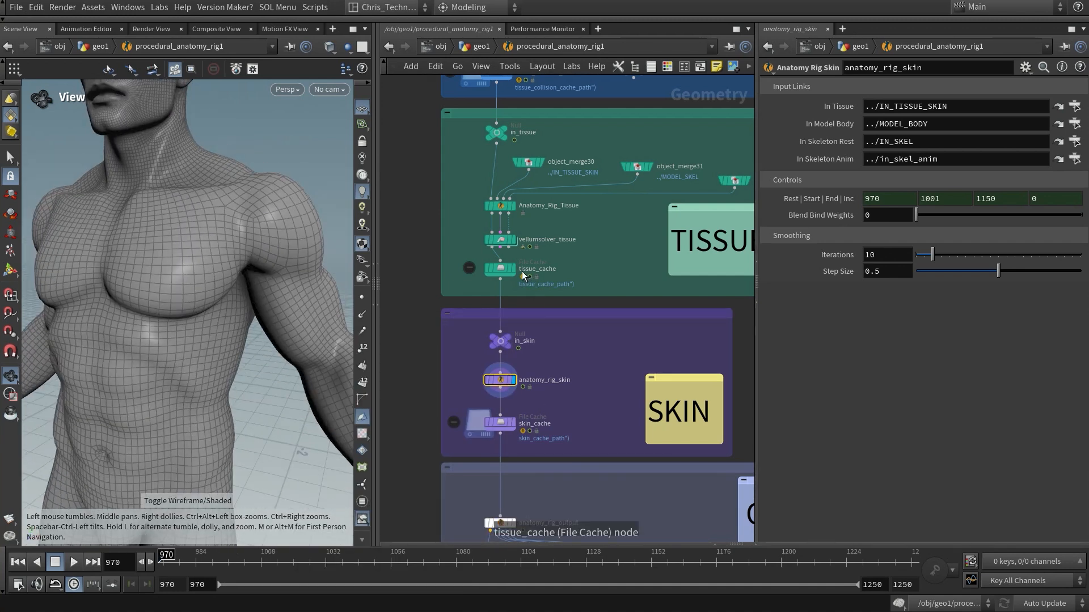
# Undo the accidental node move and show the vellumsolver_tissue settings.
pyautogui.moveTo(558, 315); pyautogui.dragTo(559, 317)
pyautogui.hotkey('ctrl', 'z')
pyautogui.click(500, 239)
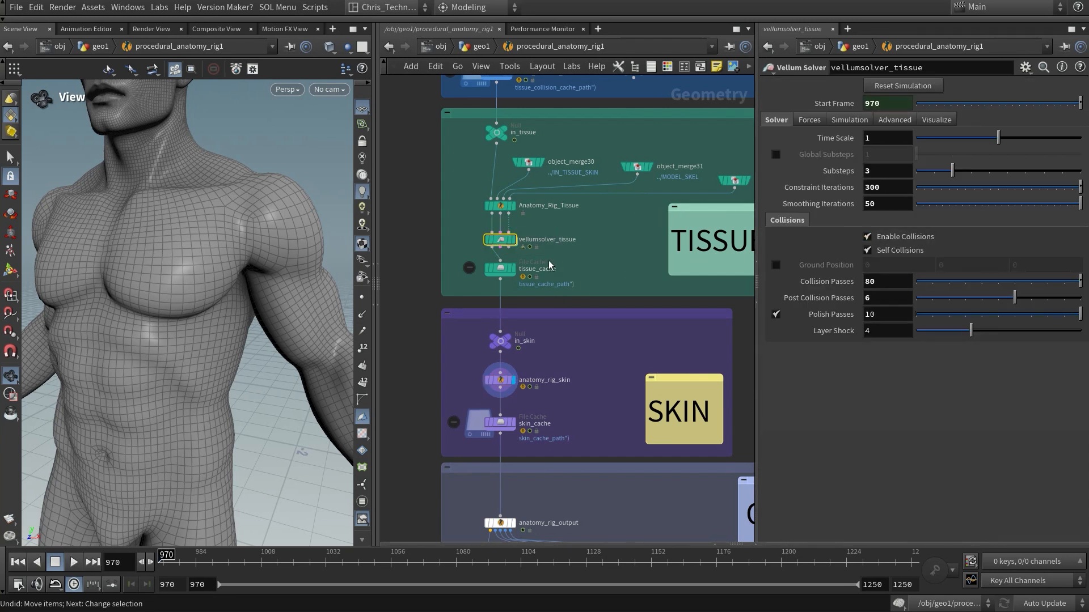
# Show the anatomy_rig_skel_to_muscle settings and display the vellumsolver_muscle output from the front.
pyautogui.moveTo(546, 229); pyautogui.dragTo(514, 523, button='middle')
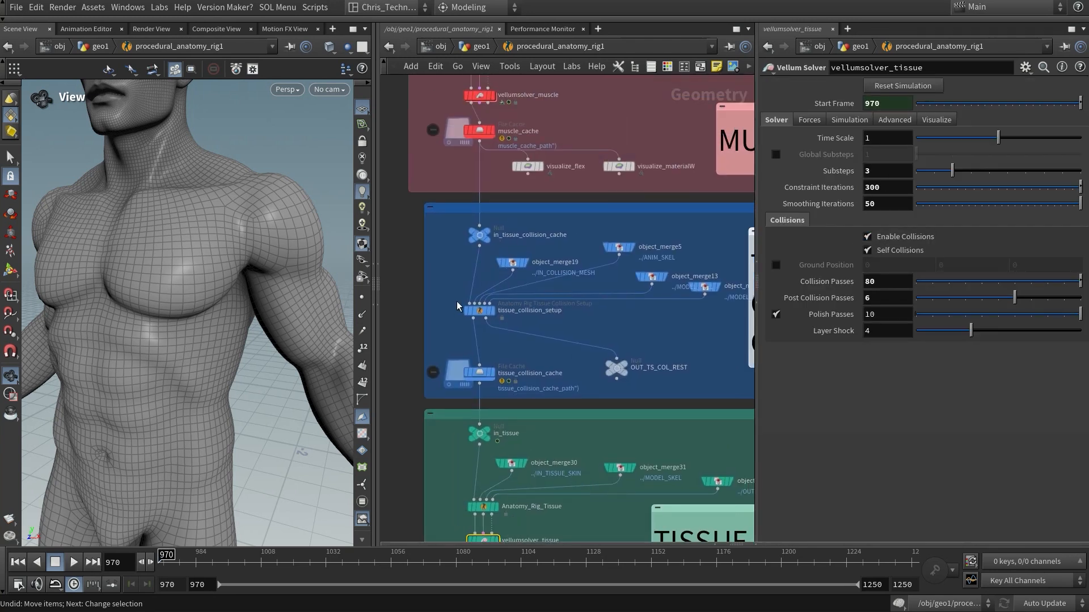
pyautogui.moveTo(457, 308); pyautogui.dragTo(461, 403, button='middle')
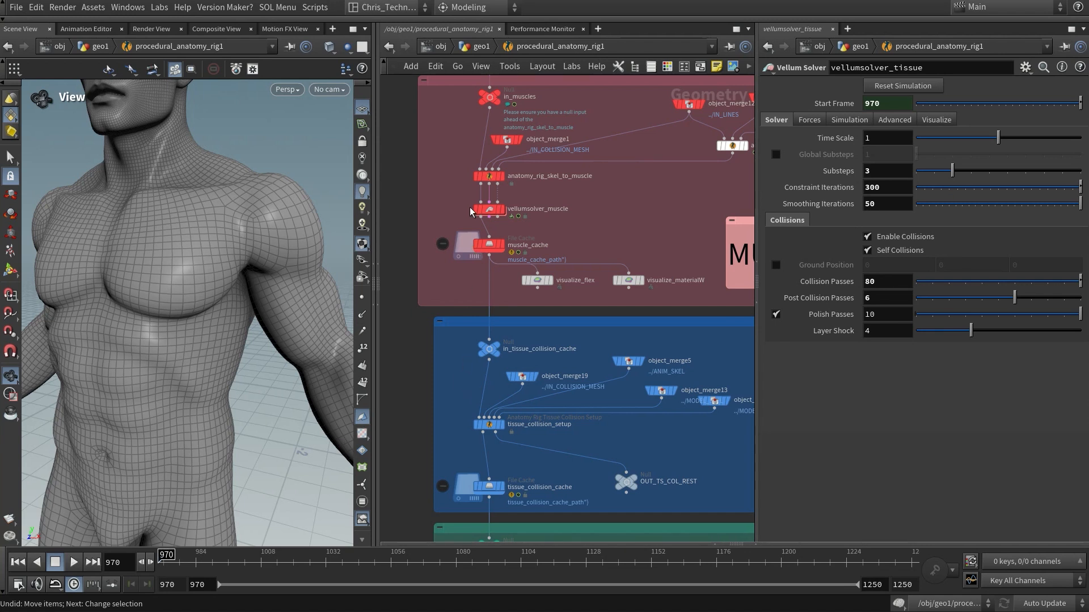
pyautogui.click(489, 176)
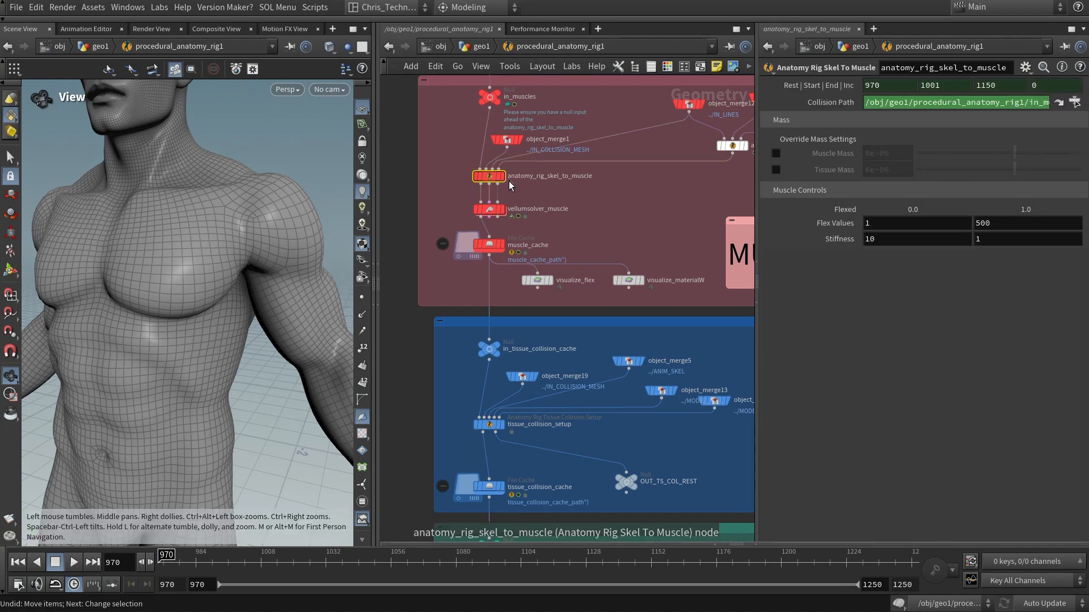
pyautogui.click(505, 210)
pyautogui.moveTo(200, 246); pyautogui.dragTo(226, 236)
pyautogui.moveTo(226, 236); pyautogui.dragTo(128, 293, button='right')
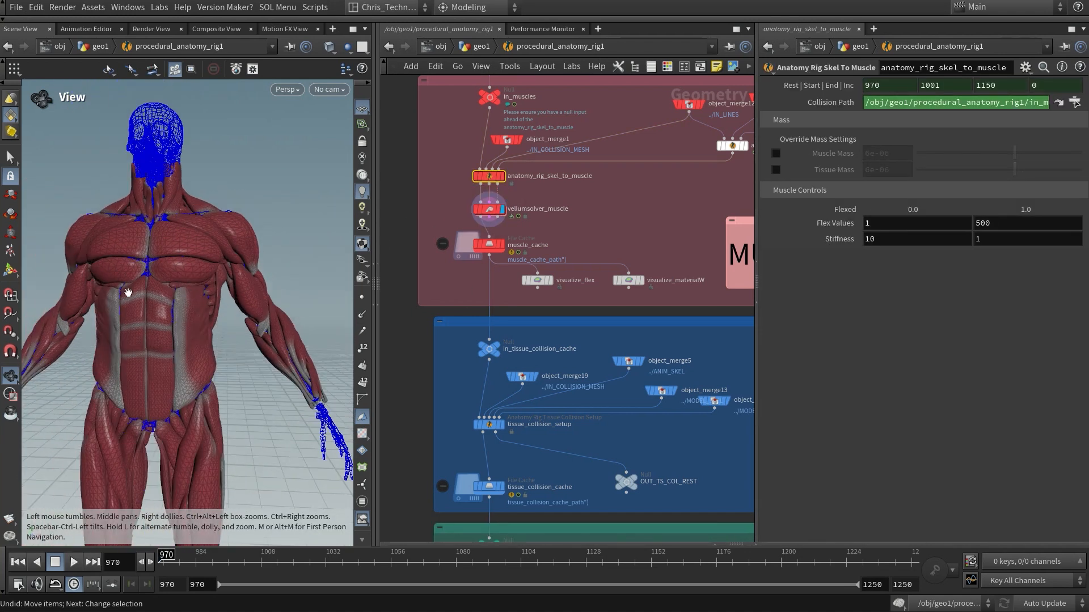
# Frame the whole muscle figure and show the settings of vellumsolver_tissue and Anatomy_Rig_Tissue.
pyautogui.moveTo(128, 293); pyautogui.dragTo(168, 309)
pyautogui.moveTo(168, 308); pyautogui.dragTo(168, 355, button='right')
pyautogui.moveTo(168, 355); pyautogui.dragTo(195, 295, button='middle')
pyautogui.scroll(-5, 560, 472)
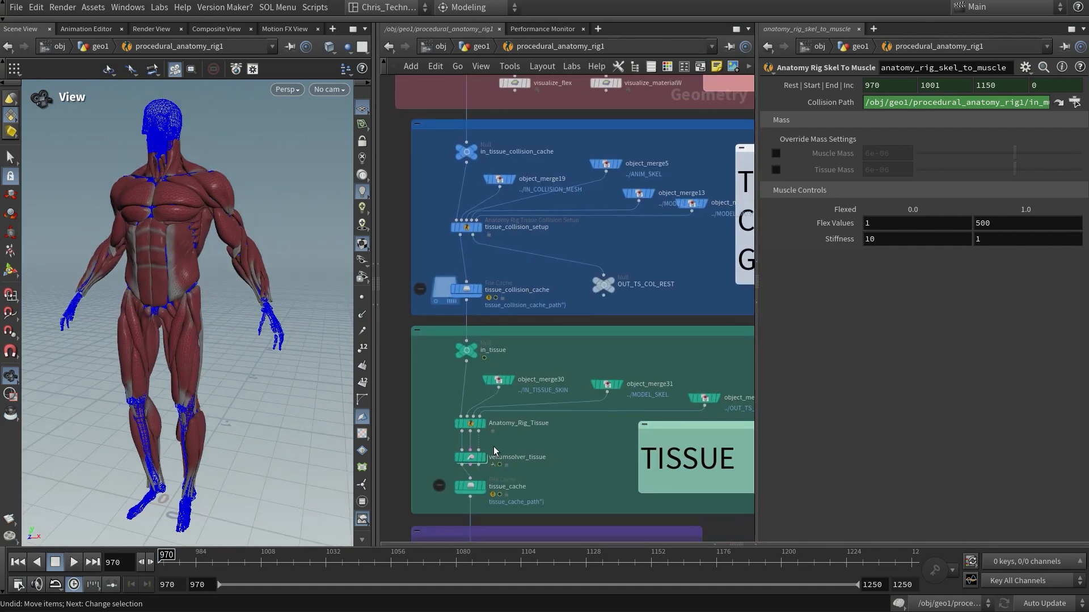
pyautogui.moveTo(494, 451); pyautogui.dragTo(512, 342, button='middle')
pyautogui.click(486, 342)
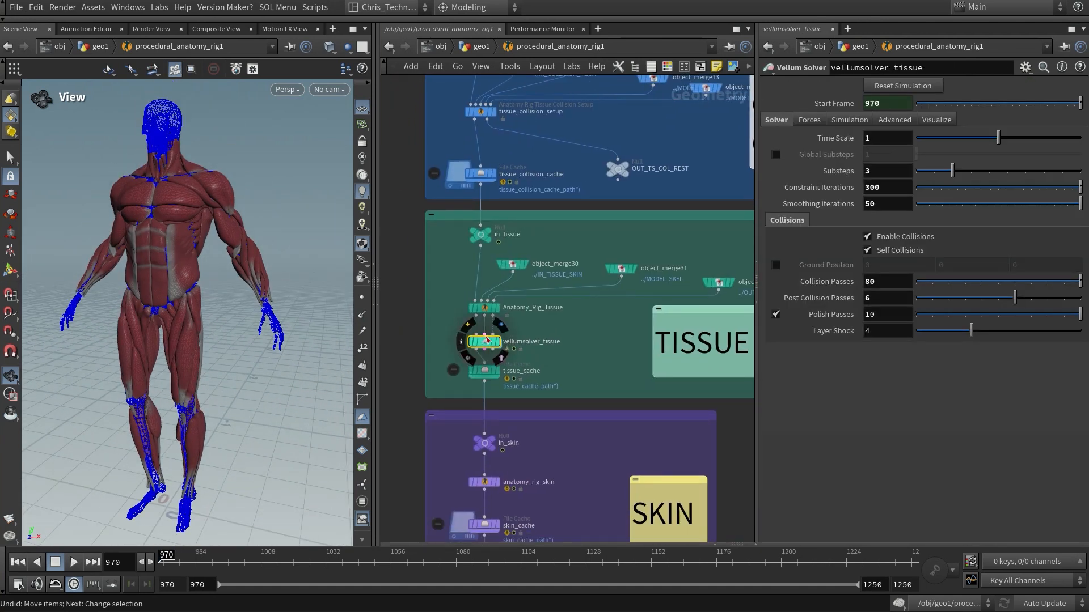
pyautogui.press('Up')
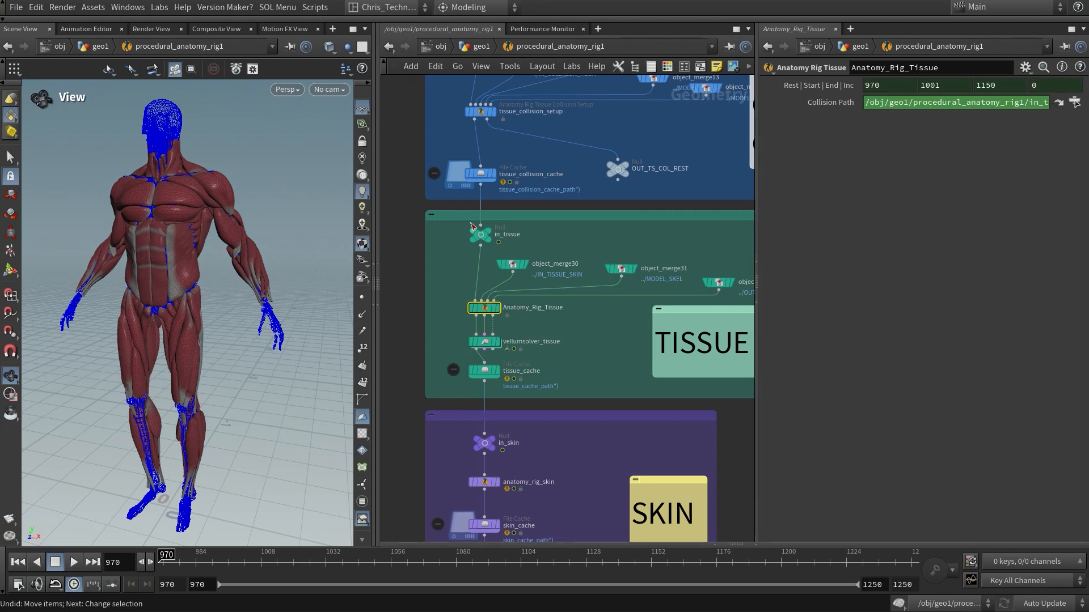
# Return to the muscle stage and show the settings of vellumsolver_muscle and anatomy_rig_skel_to_muscle.
pyautogui.moveTo(546, 170); pyautogui.dragTo(549, 382, button='middle')
pyautogui.moveTo(474, 199); pyautogui.dragTo(475, 300, button='middle')
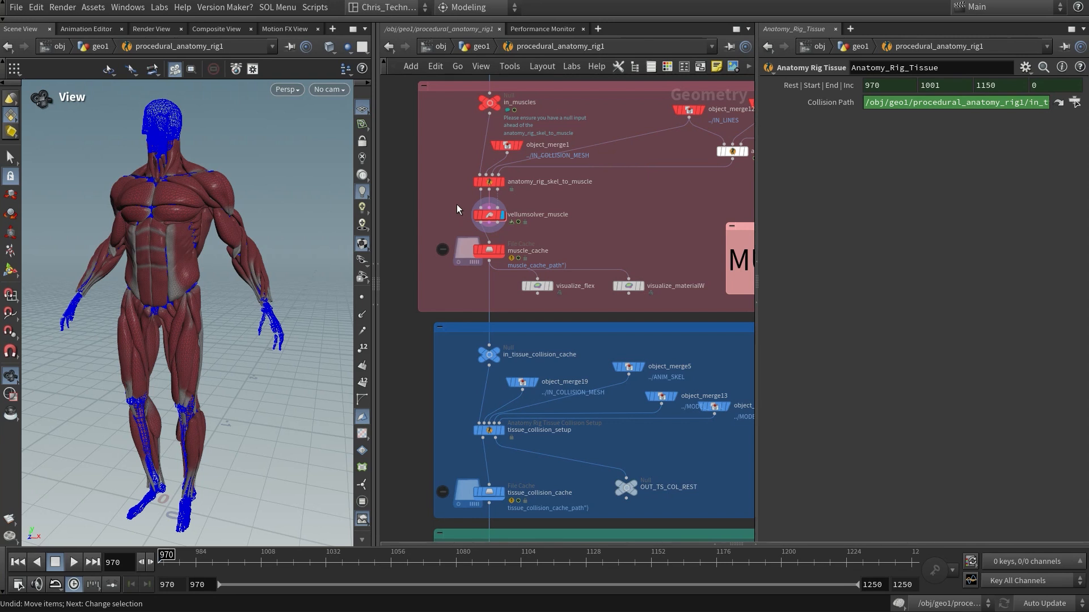
pyautogui.click(471, 214)
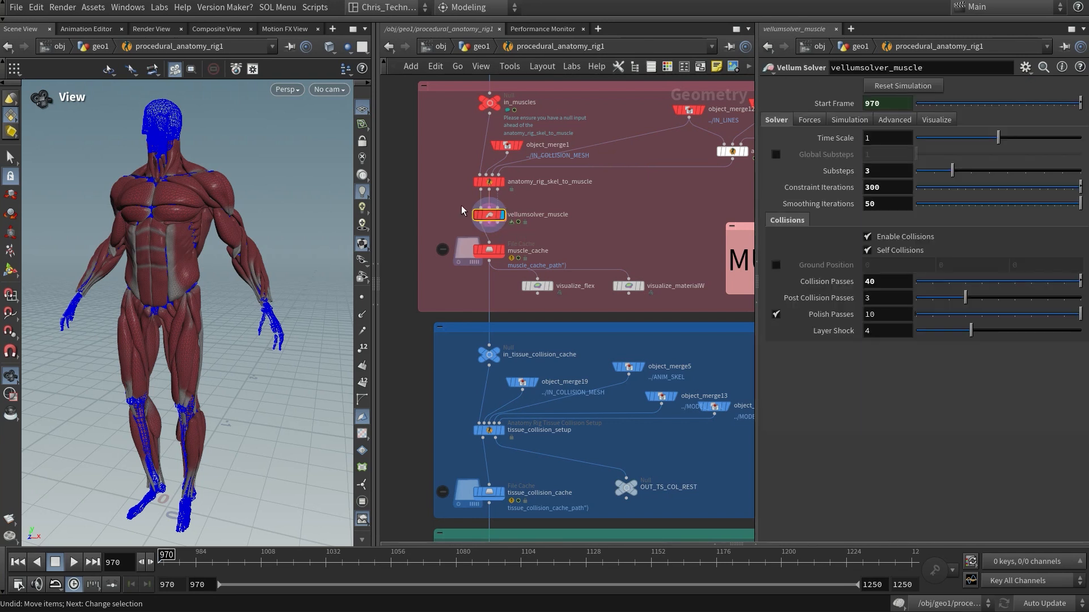
pyautogui.moveTo(512, 171); pyautogui.dragTo(513, 171)
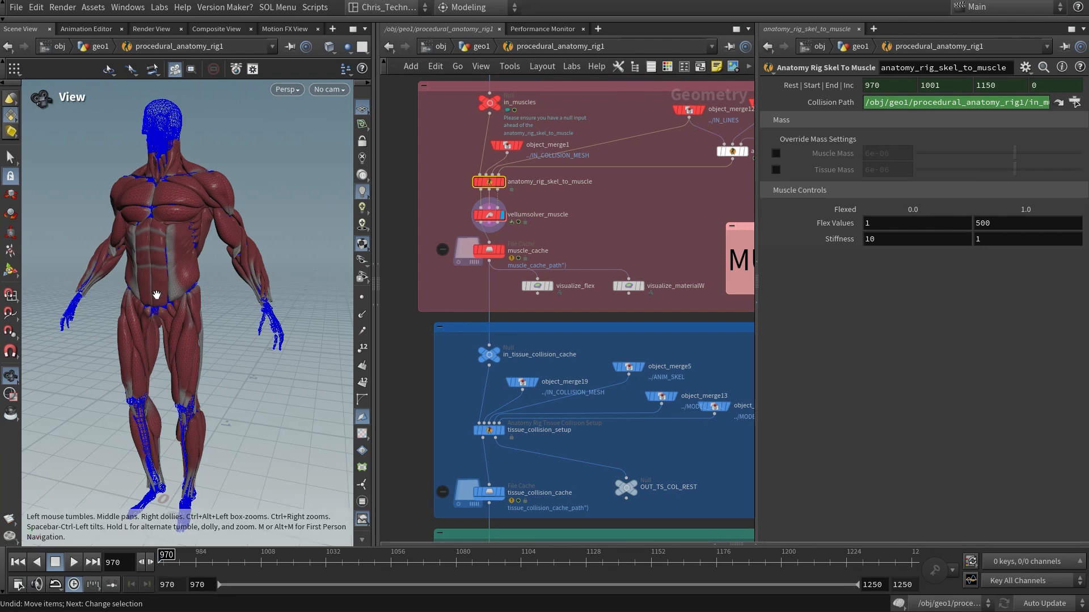
# Examine the muscle figure from several angles and inspect both Stiffness values under Muscle Controls.
pyautogui.moveTo(160, 368); pyautogui.dragTo(198, 241)
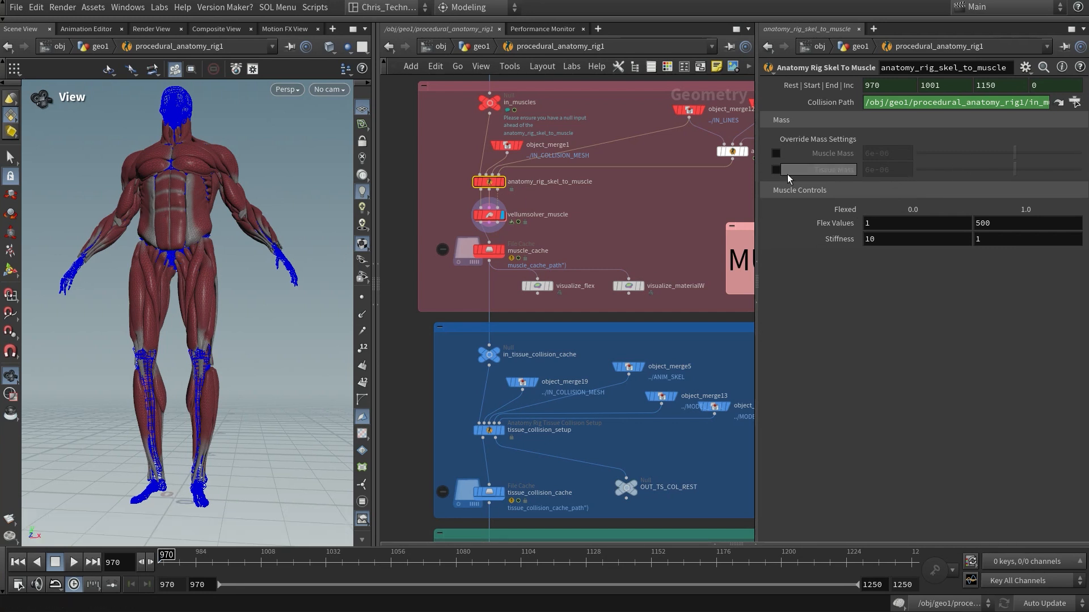
pyautogui.moveTo(193, 328); pyautogui.dragTo(210, 346)
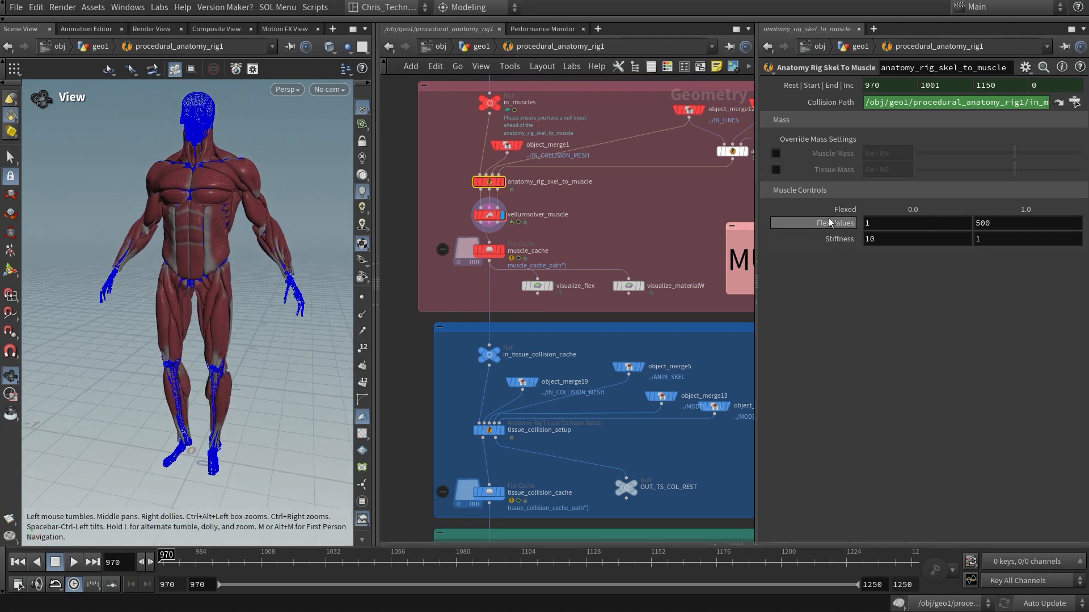
pyautogui.click(1002, 243)
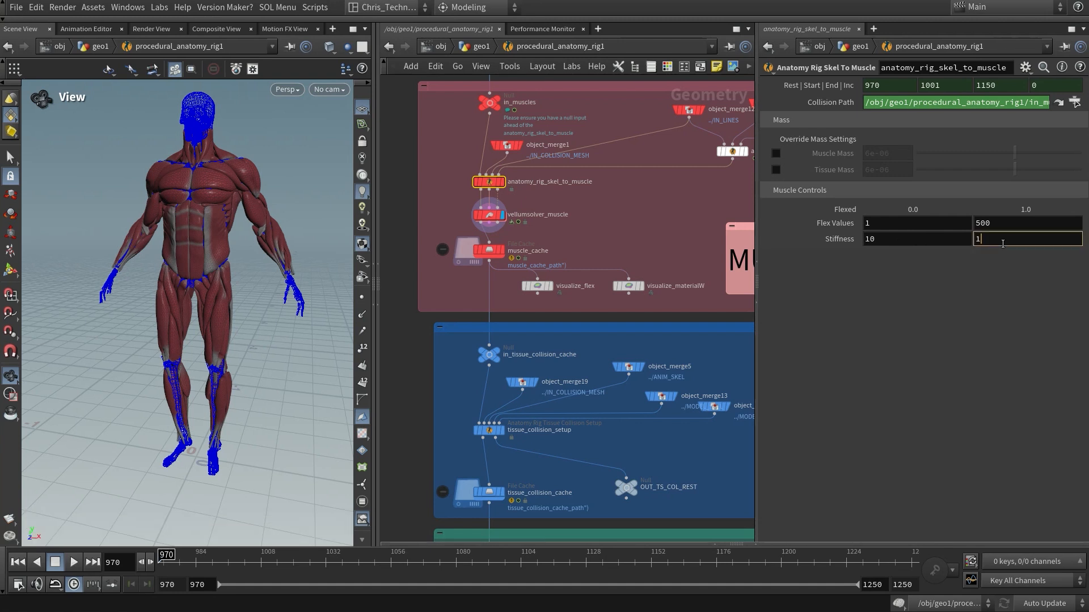
pyautogui.click(969, 239)
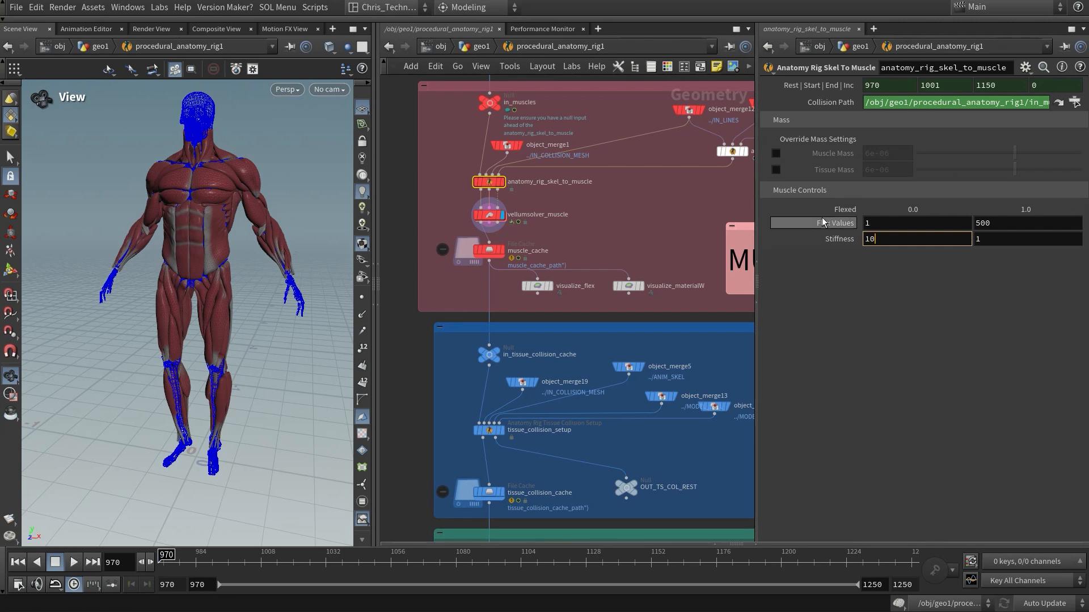
# Check the muscle_cache node's settings and output, and set out_display as the displayed node again.
pyautogui.click(600, 226)
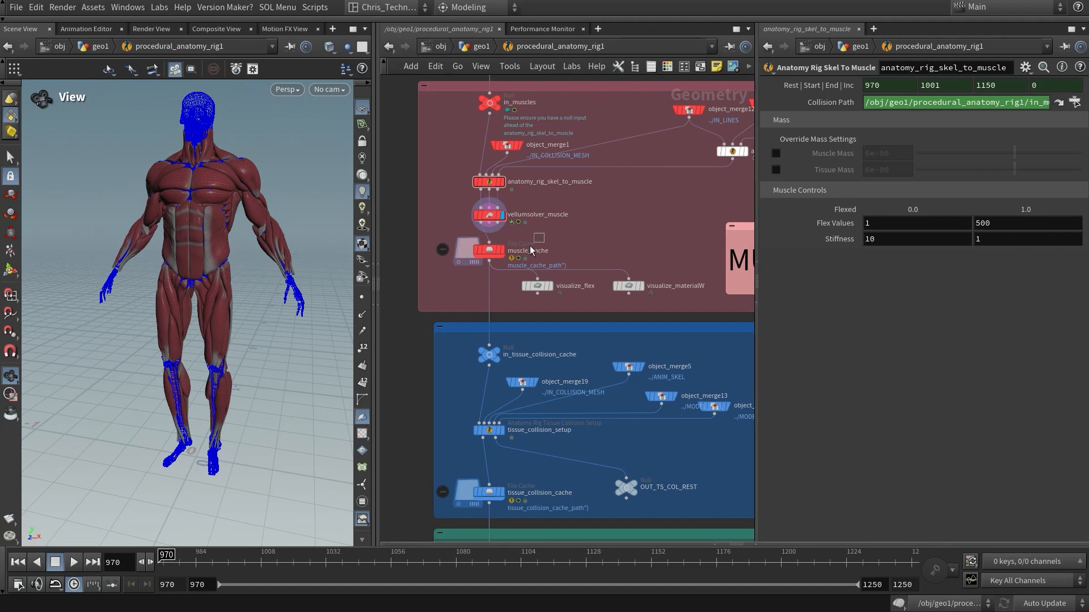
pyautogui.click(503, 250)
pyautogui.click(488, 253)
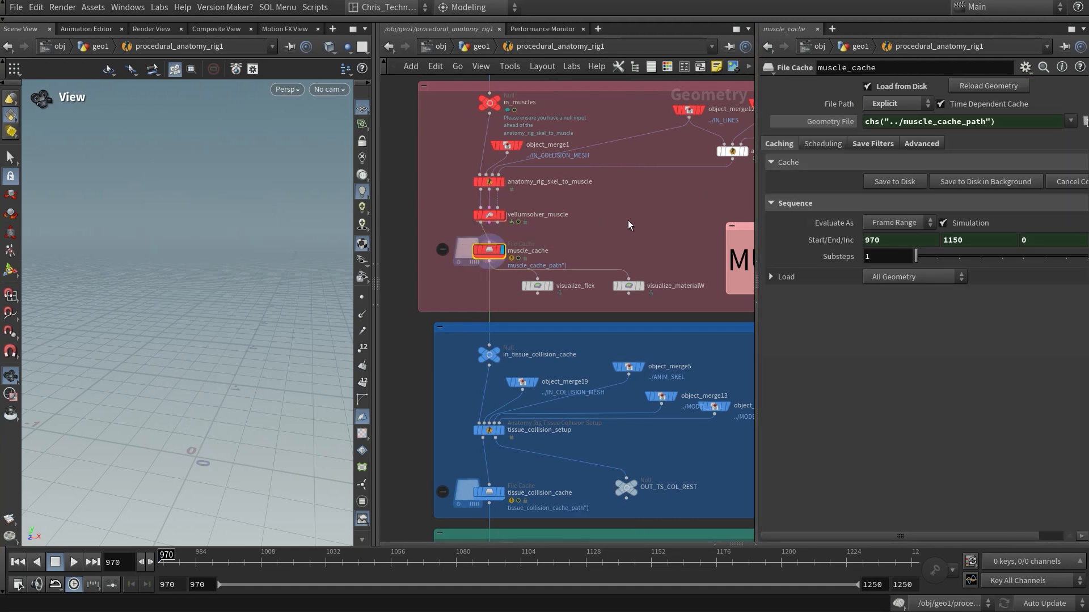
pyautogui.moveTo(614, 248); pyautogui.dragTo(619, 192, button='middle')
pyautogui.moveTo(598, 439); pyautogui.dragTo(600, 190, button='middle')
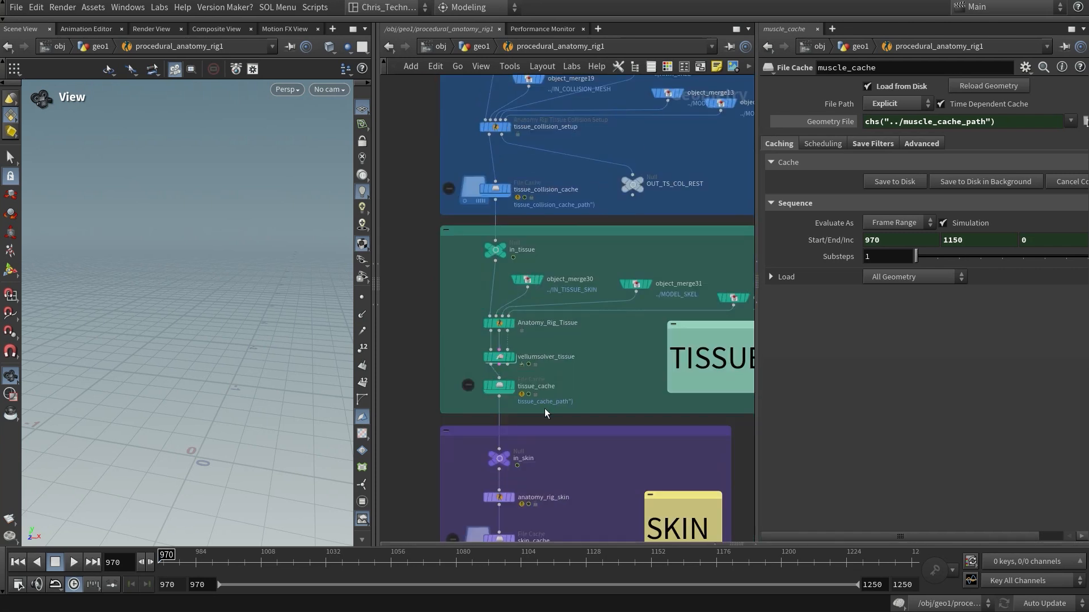
pyautogui.moveTo(515, 541); pyautogui.dragTo(533, 330, button='middle')
pyautogui.click(514, 479)
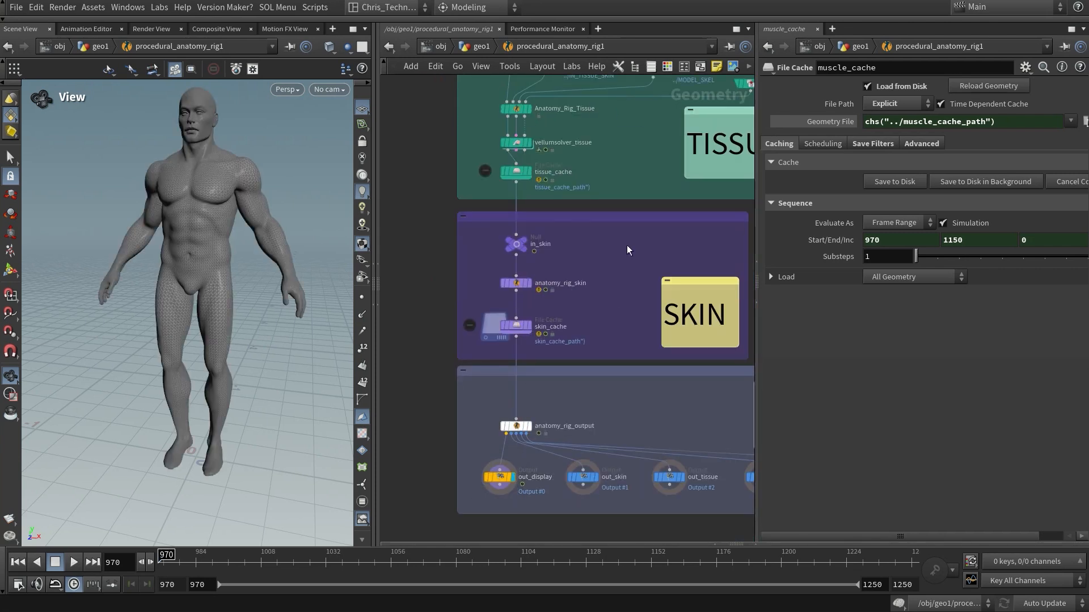
# Show the skin_cache settings and open the AUTOMATE TOP network.
pyautogui.moveTo(575, 296); pyautogui.dragTo(515, 356, button='middle')
pyautogui.click(550, 410)
pyautogui.click(593, 403)
pyautogui.scroll(-4, 515, 356)
pyautogui.moveTo(659, 303); pyautogui.dragTo(534, 298, button='middle')
pyautogui.doubleClick(591, 264)
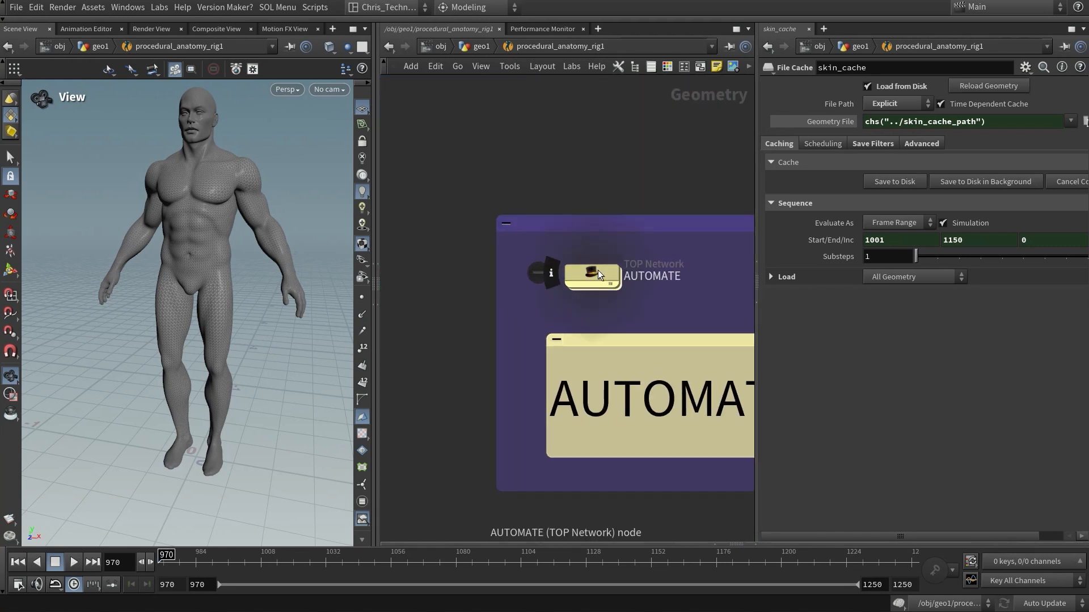
# Inspect the settings of PA_rig_workitems and switch_skel at the start of the task chain.
pyautogui.scroll(3, 428, 183)
pyautogui.moveTo(428, 183); pyautogui.dragTo(552, 201, button='middle')
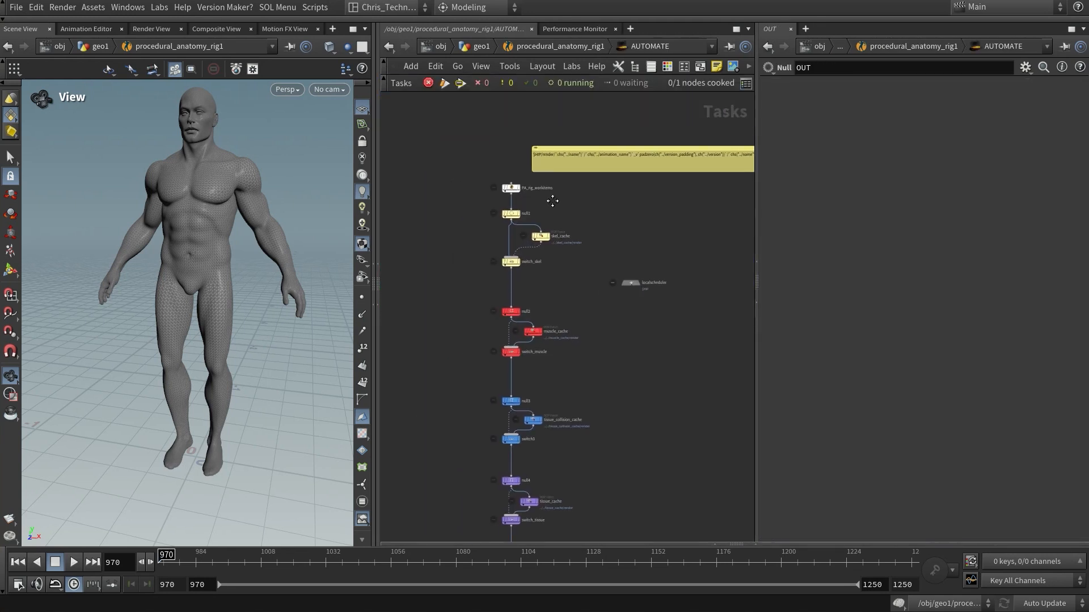
pyautogui.click(503, 186)
pyautogui.scroll(3, 505, 213)
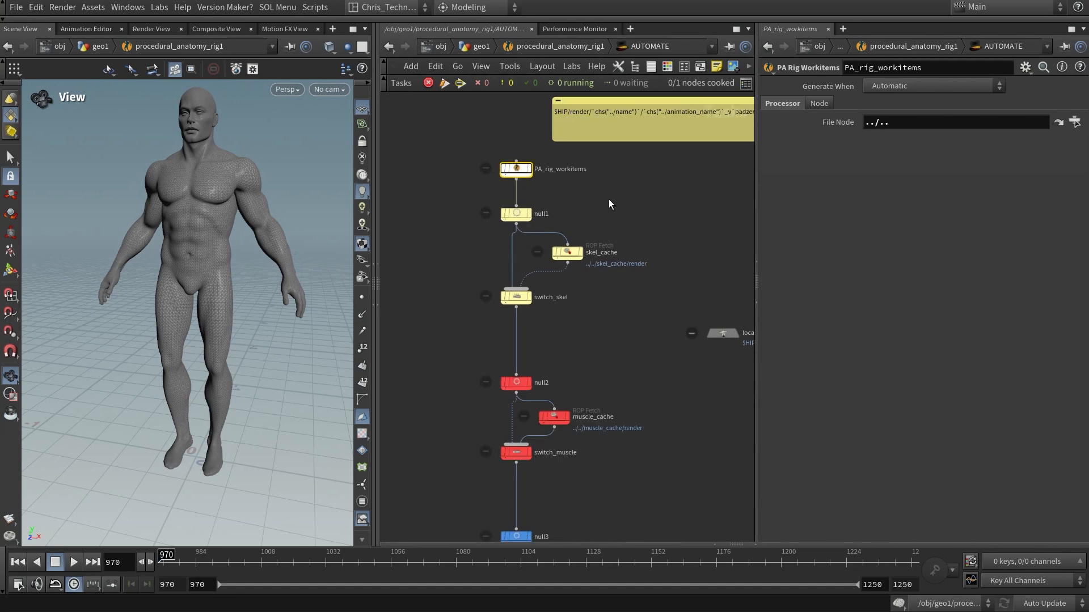
pyautogui.click(514, 295)
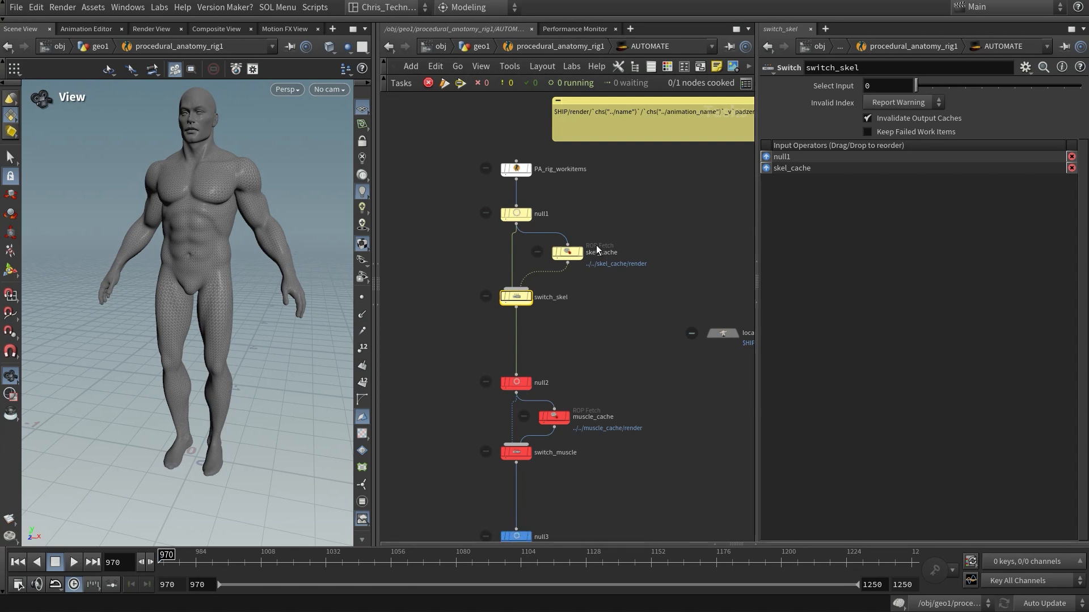
pyautogui.moveTo(570, 310); pyautogui.dragTo(559, 328, button='middle')
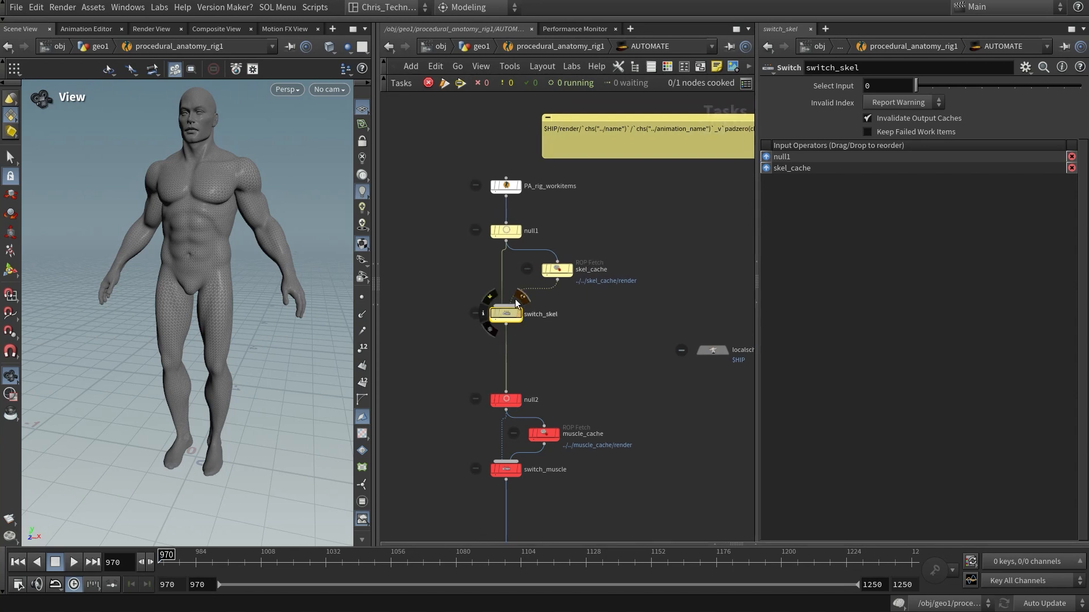
# Return to the procedural_anatomy_rig1 network and review the skel_cache settings and the muscle stage below it.
pyautogui.press('u')
pyautogui.scroll(-5, 492, 221)
pyautogui.moveTo(508, 209); pyautogui.dragTo(597, 444, button='middle')
pyautogui.moveTo(462, 119); pyautogui.dragTo(674, 485, button='middle')
pyautogui.scroll(3, 510, 415)
pyautogui.click(541, 408)
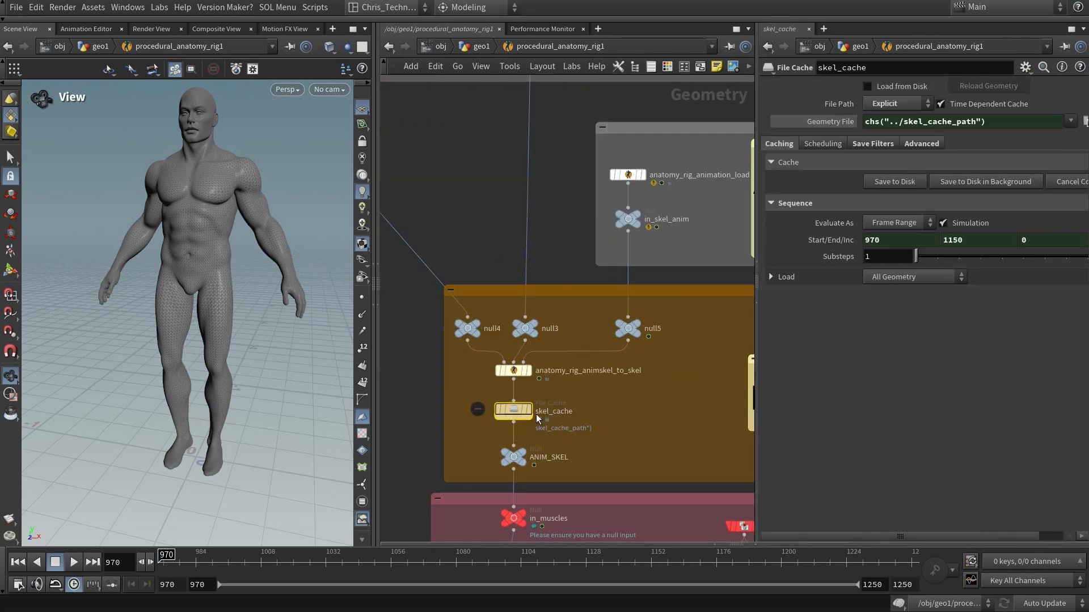
pyautogui.moveTo(528, 409); pyautogui.dragTo(522, 407)
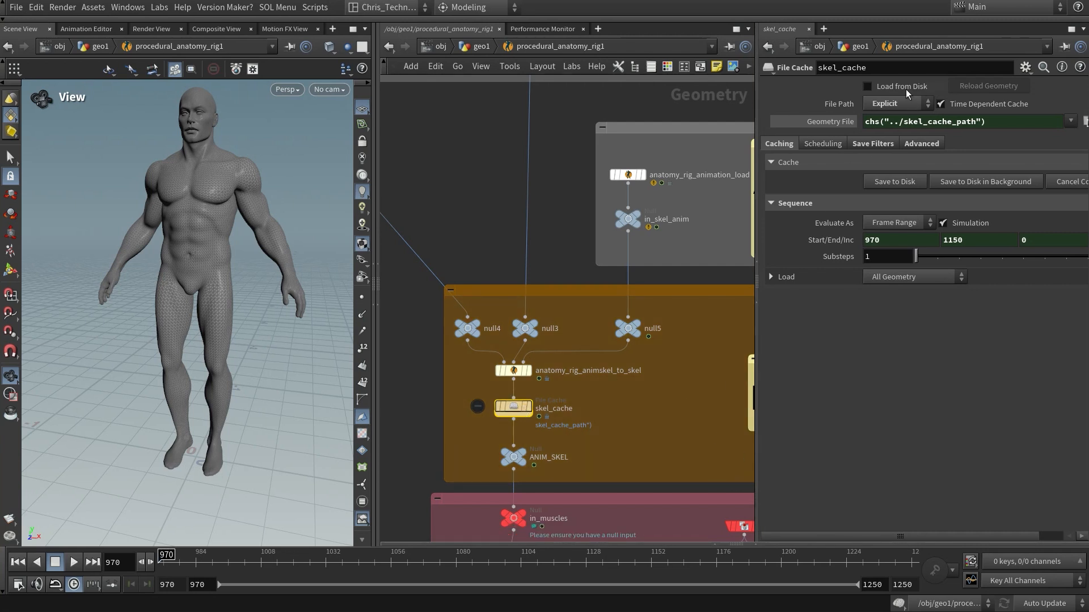
pyautogui.moveTo(551, 373); pyautogui.dragTo(572, 277, button='middle')
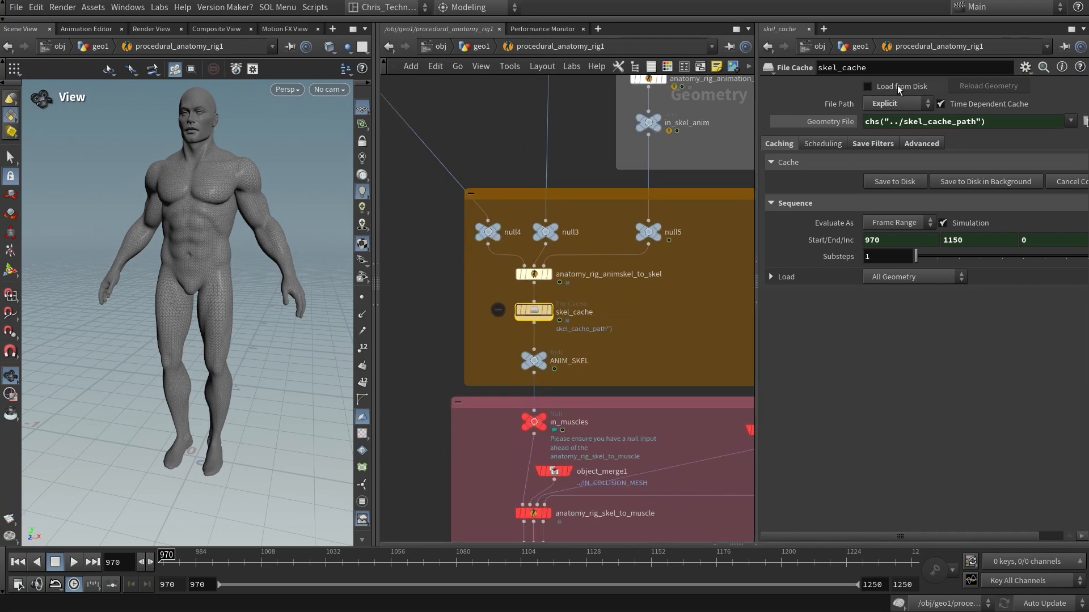
pyautogui.moveTo(561, 466); pyautogui.dragTo(518, 239, button='middle')
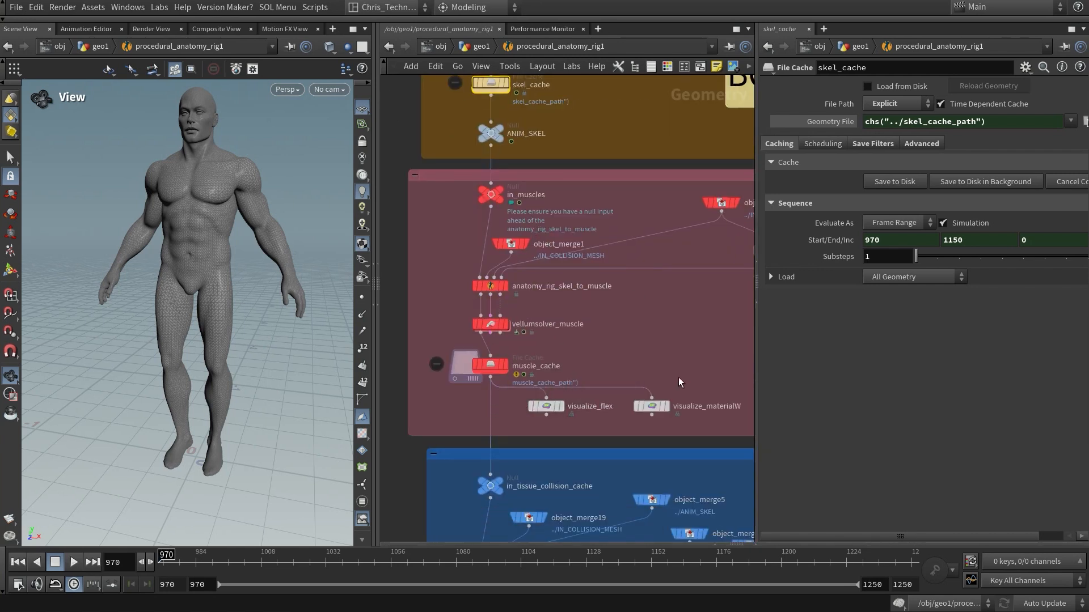
# Reopen the AUTOMATE network and show the switch_muscle settings.
pyautogui.press('h')
pyautogui.scroll(5, 646, 375)
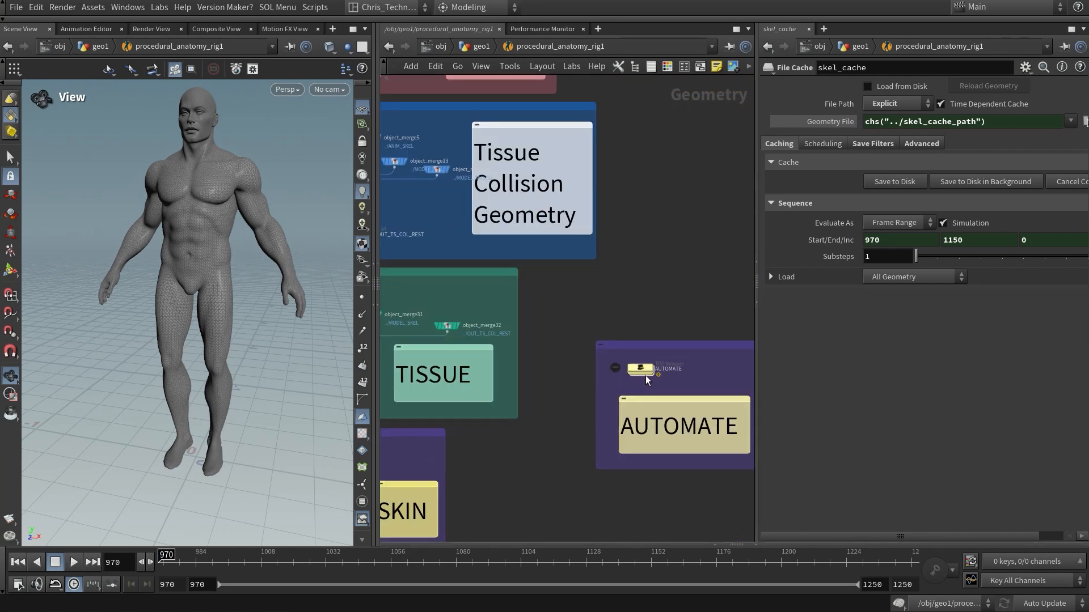
pyautogui.scroll(3, 645, 376)
pyautogui.doubleClick(643, 369)
pyautogui.moveTo(554, 380); pyautogui.dragTo(548, 309, button='middle')
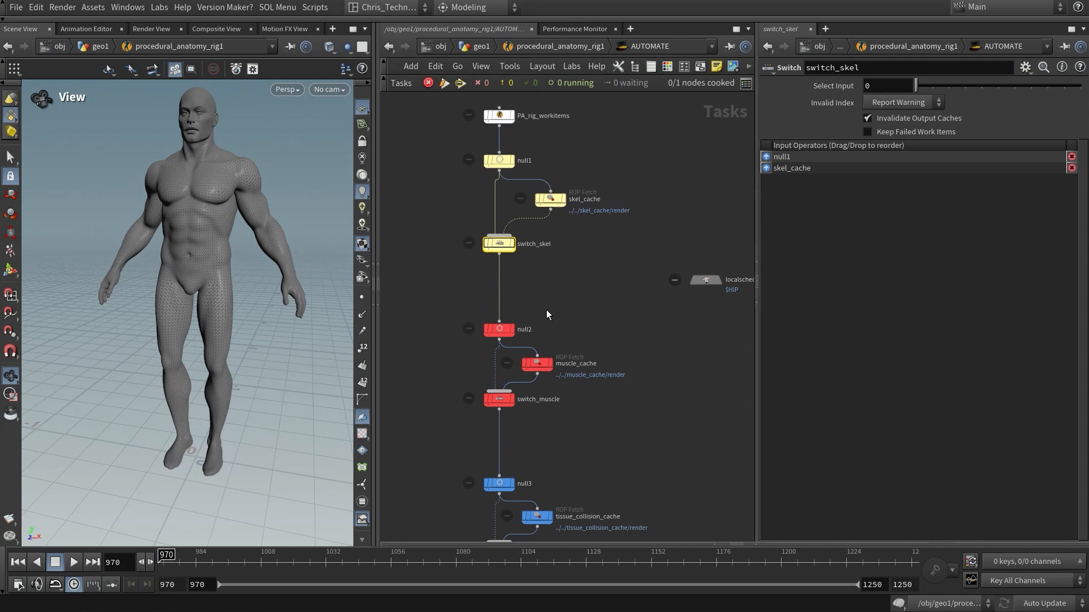
pyautogui.click(499, 399)
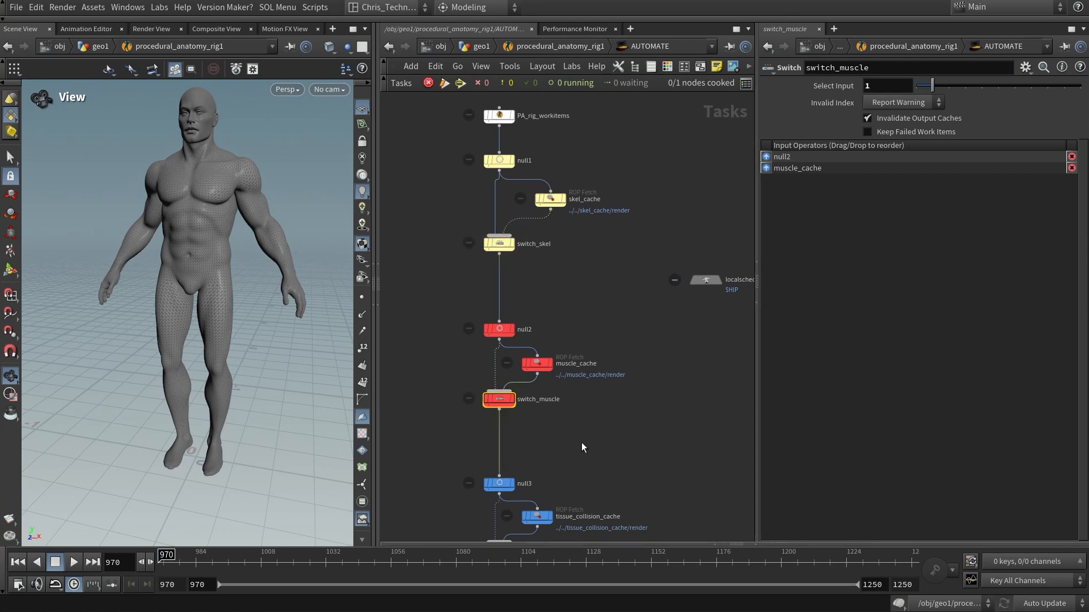
# Follow the task chain downward, inspecting switch_tissue and the final OUT null.
pyautogui.moveTo(581, 442); pyautogui.dragTo(604, 295, button='middle')
pyautogui.moveTo(605, 444); pyautogui.dragTo(605, 287, button='middle')
pyautogui.click(525, 401)
pyautogui.moveTo(579, 511); pyautogui.dragTo(558, 383, button='middle')
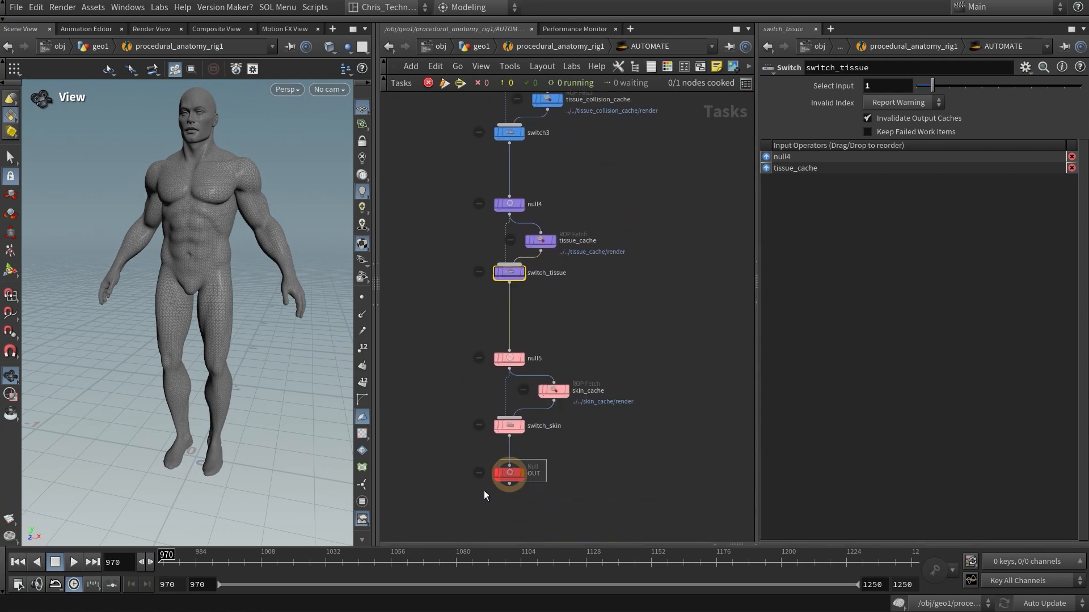
pyautogui.click(509, 473)
pyautogui.scroll(-5, 542, 408)
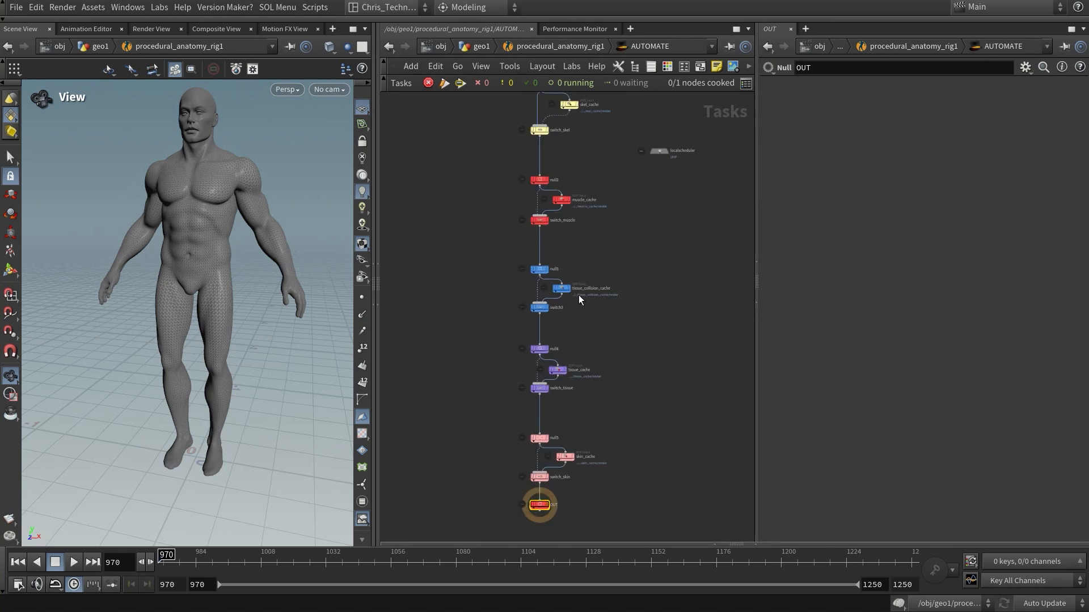
# Review the scheduling condition of the tissue_collision_cache ROP Fetch and return to its main ROP settings.
pyautogui.scroll(4, 578, 295)
pyautogui.moveTo(549, 299); pyautogui.dragTo(550, 301)
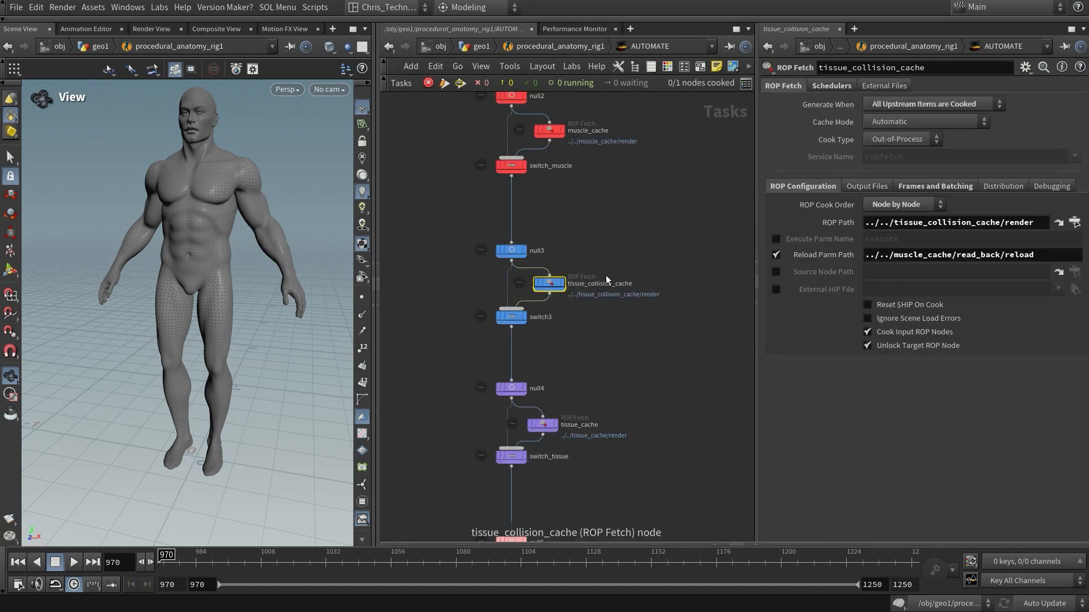
pyautogui.click(838, 85)
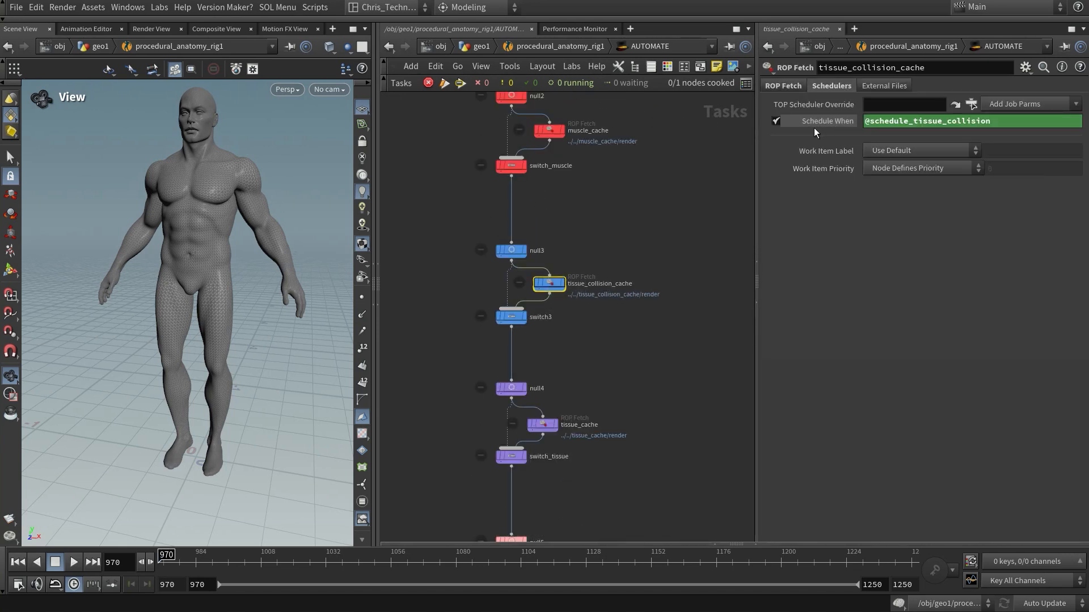
pyautogui.scroll(-5, 585, 201)
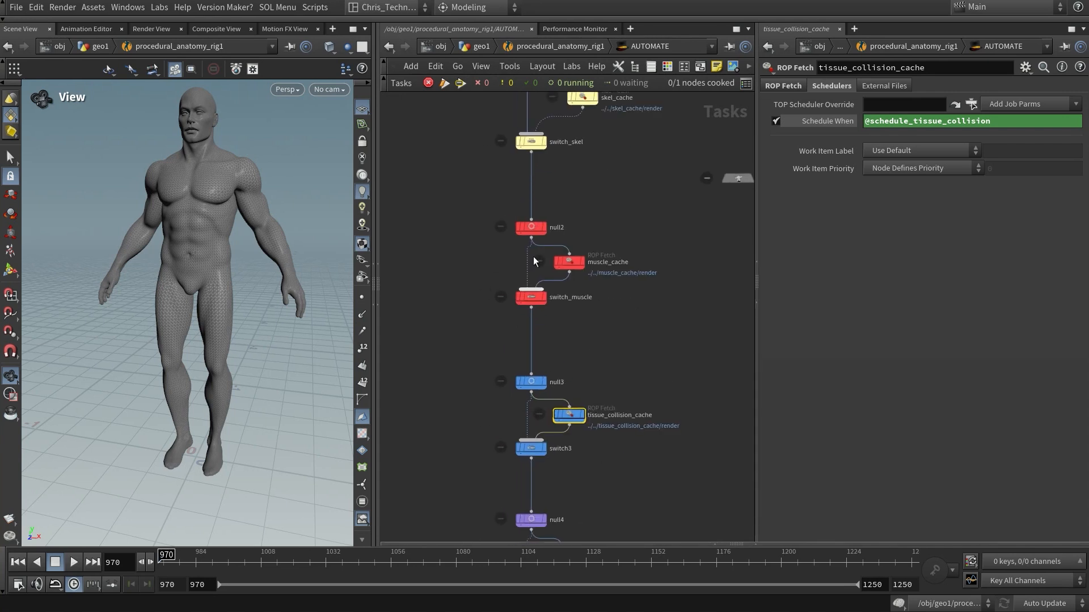
pyautogui.scroll(5, 533, 256)
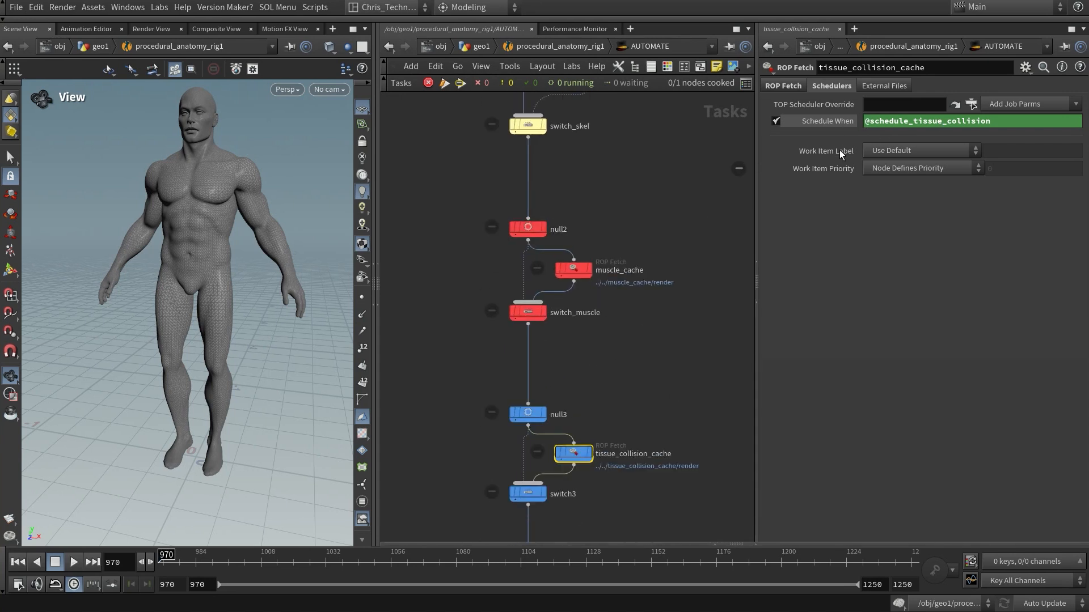
pyautogui.click(797, 84)
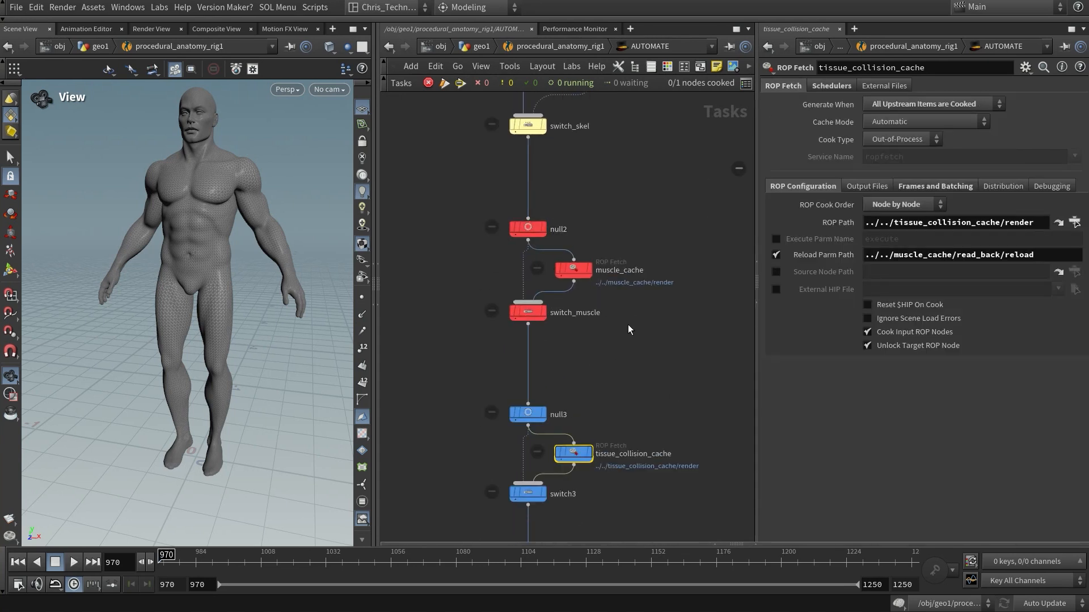
# Go back up to geo1 and examine all Skip Caches options of procedural_anatomy_rig1's Animation 1.
pyautogui.press('u')
pyautogui.press('u')
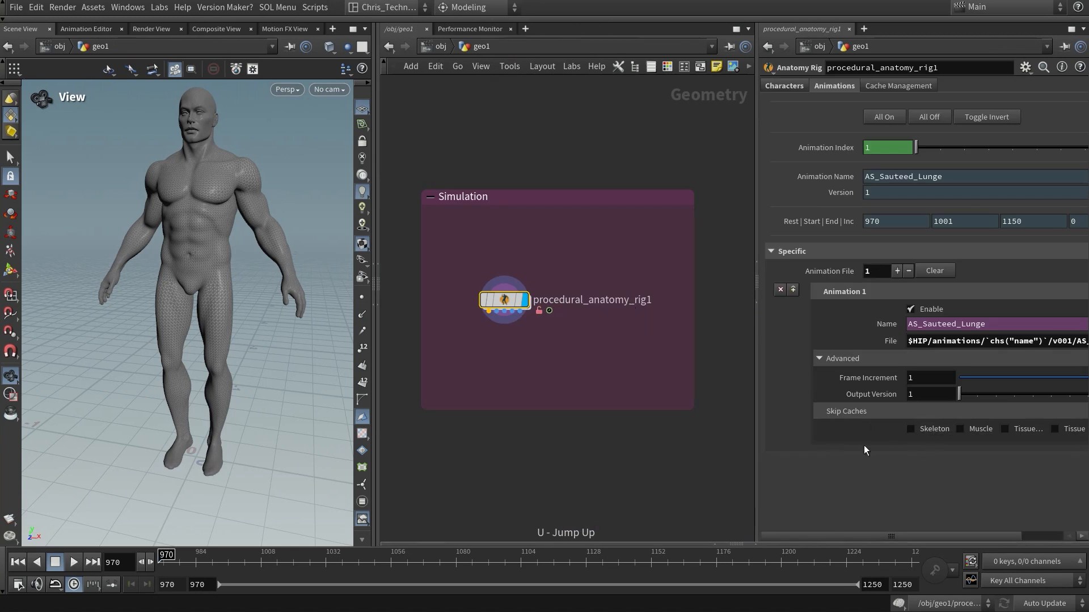
pyautogui.moveTo(756, 468); pyautogui.dragTo(633, 467)
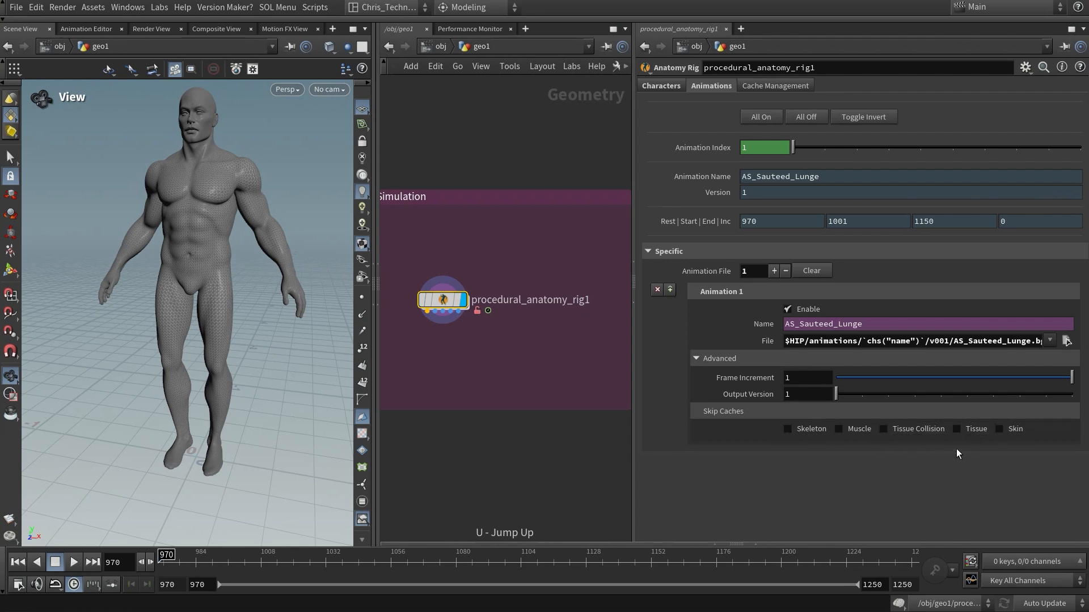
pyautogui.moveTo(633, 475); pyautogui.dragTo(795, 479)
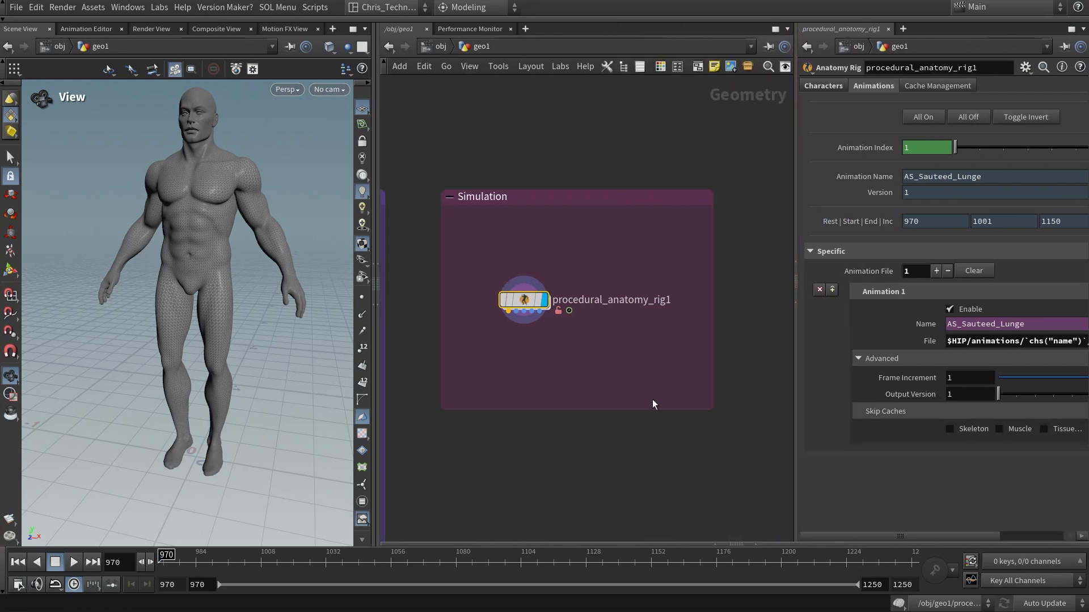
# Return to the AUTOMATE network, view the cooking options of the OUT null and dismiss them without cooking.
pyautogui.press('i')
pyautogui.press('i')
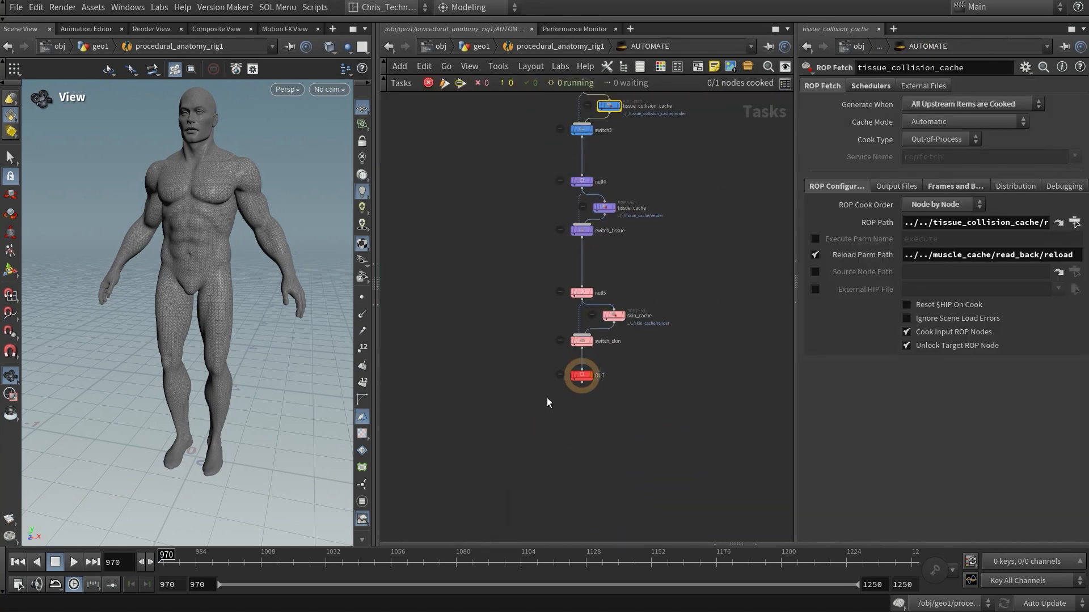
pyautogui.click(580, 379)
pyautogui.scroll(5, 575, 391)
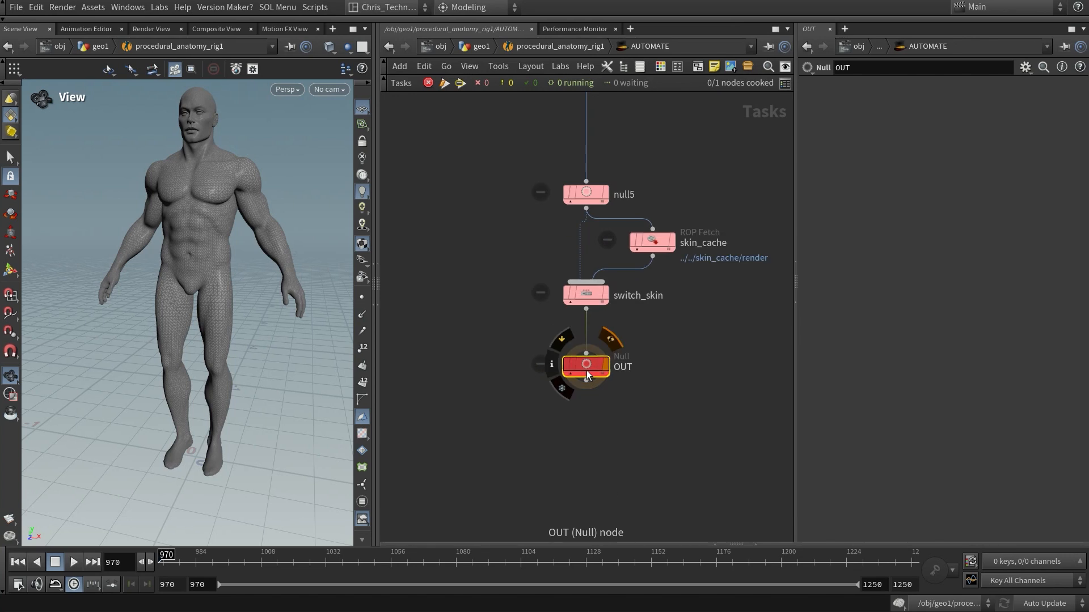
pyautogui.rightClick(586, 373)
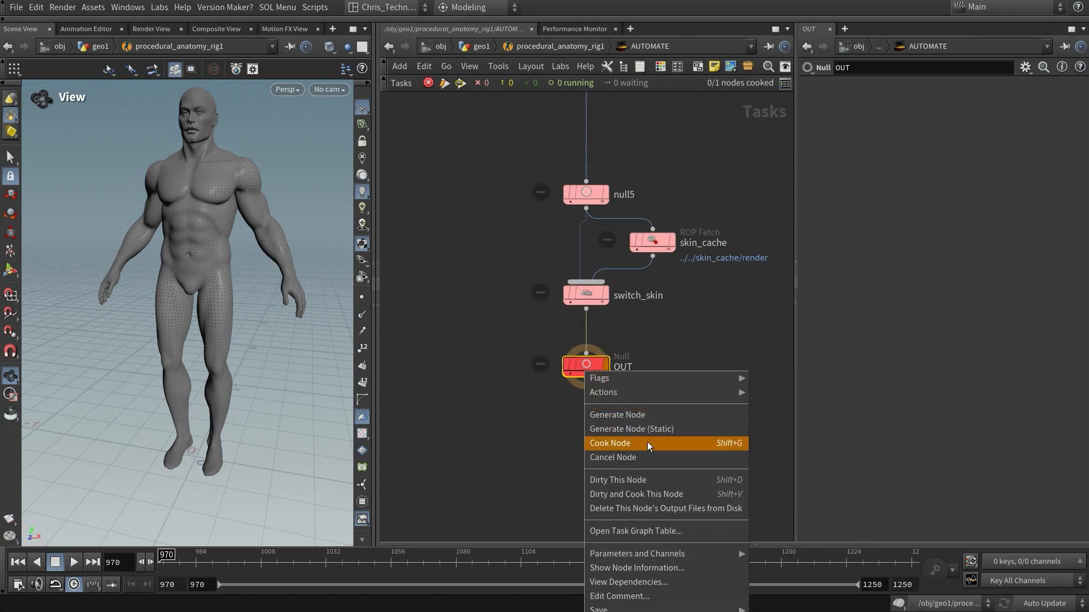
pyautogui.click(653, 334)
# Examine the complete AUTOMATE task chain from PA_rig_workitems down to OUT.
pyautogui.moveTo(685, 325); pyautogui.dragTo(670, 456, button='middle')
pyautogui.scroll(-5, 672, 432)
pyautogui.scroll(-3, 686, 358)
pyautogui.scroll(2, 687, 359)
pyautogui.moveTo(686, 358); pyautogui.dragTo(659, 400, button='middle')
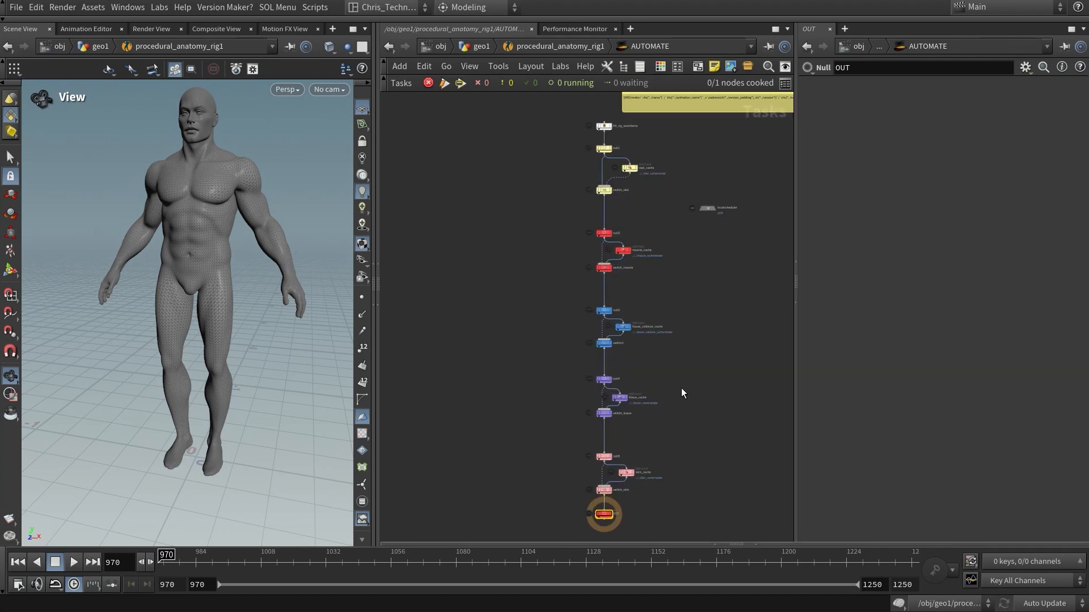